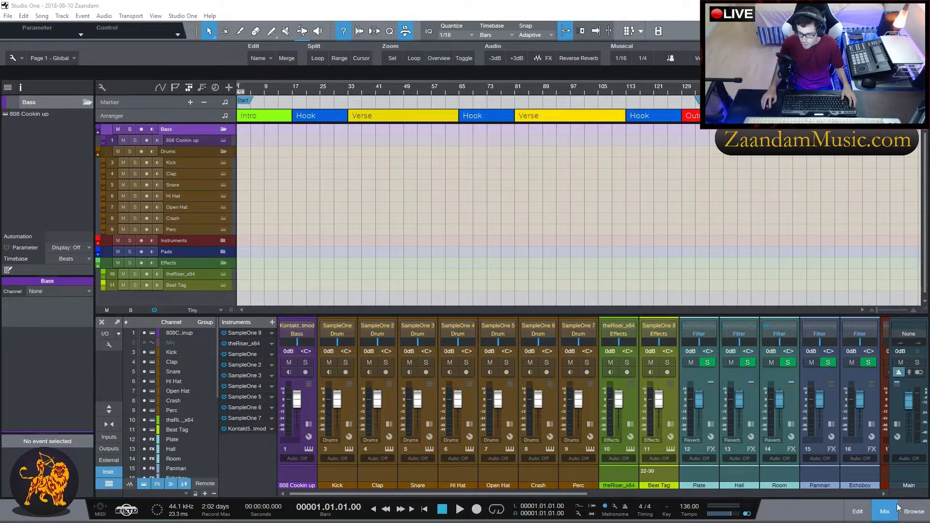
Show the file browser and expand the WavSupply - Nick Mira - Bloodline stem kit folder
{"action": "key", "text": "F5"}
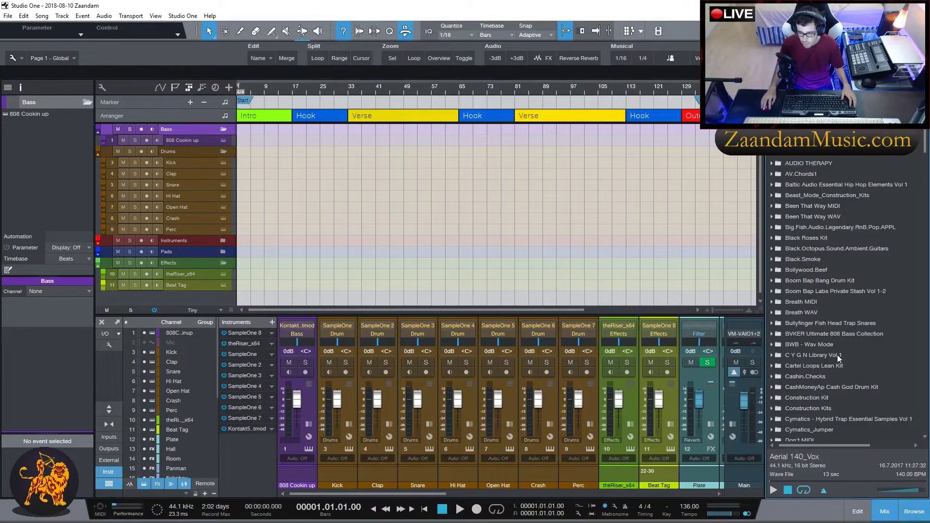
{"action": "scroll", "coordinate": [844, 359], "scroll_direction": "down", "scroll_amount": 20}
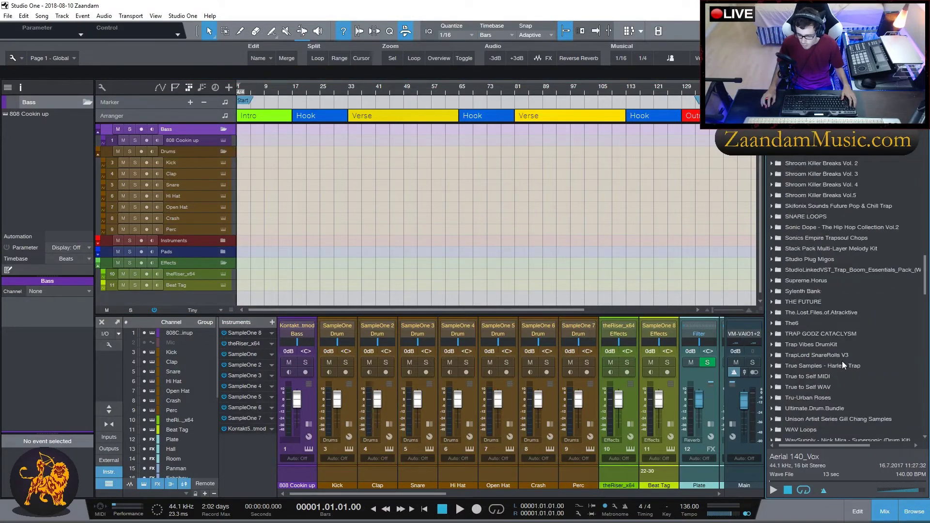
{"action": "scroll", "coordinate": [843, 364], "scroll_direction": "down", "scroll_amount": 4}
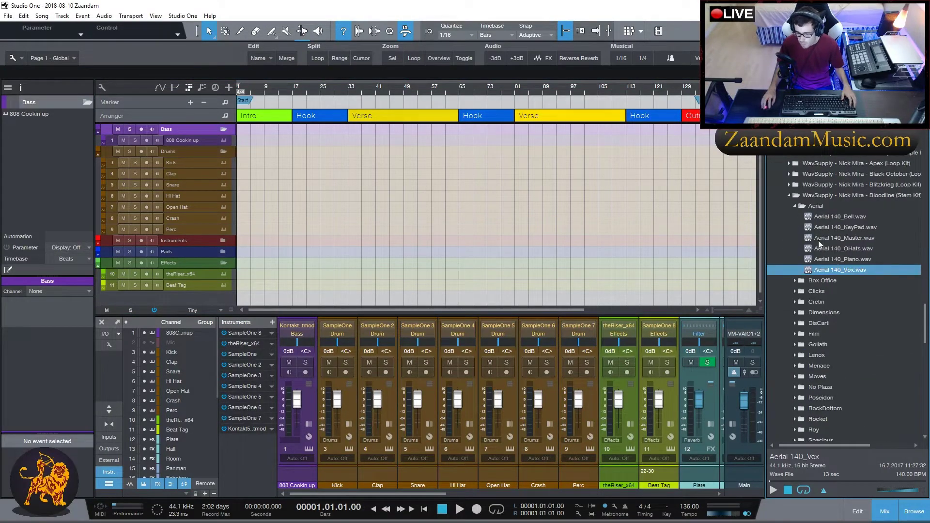
{"action": "double_click", "coordinate": [827, 196]}
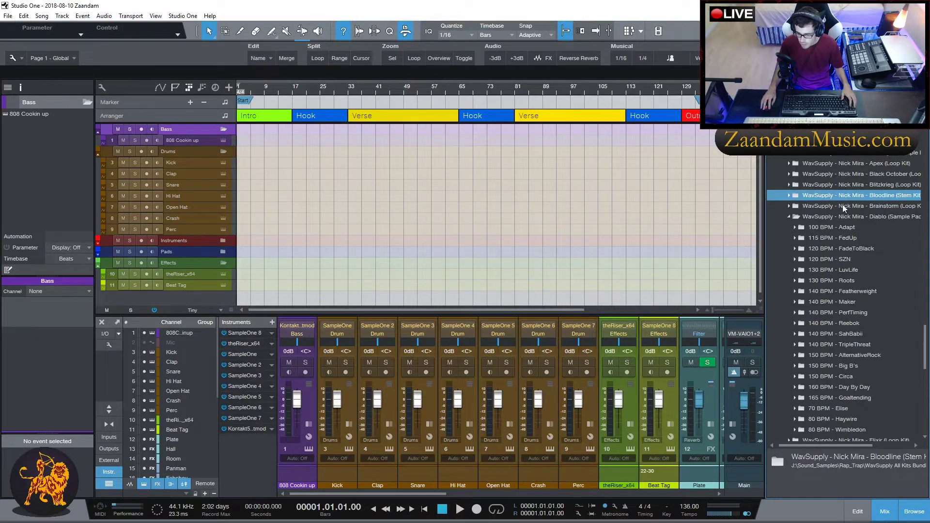
{"action": "double_click", "coordinate": [847, 199]}
Examine the stems in the Box Office and Clicks folders of the Bloodline kit, collapsing each folder again
{"action": "double_click", "coordinate": [816, 219]}
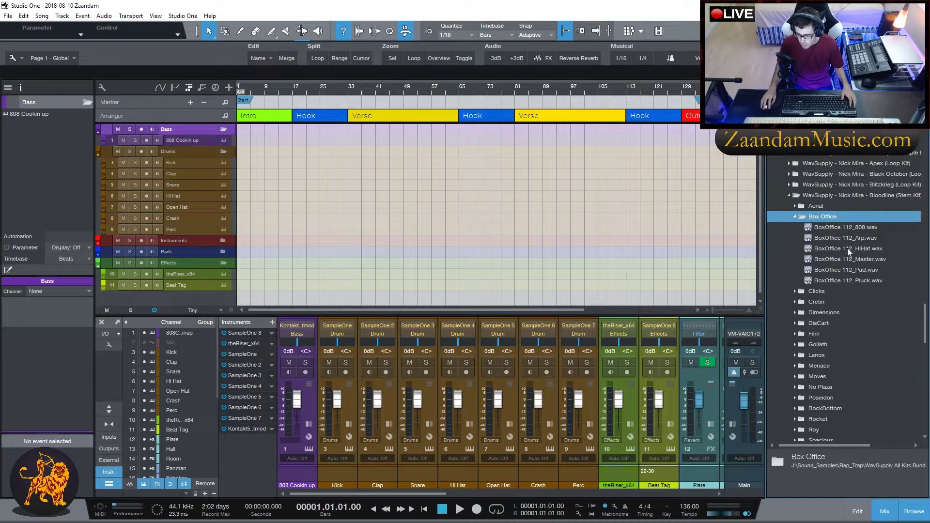
{"action": "double_click", "coordinate": [830, 219]}
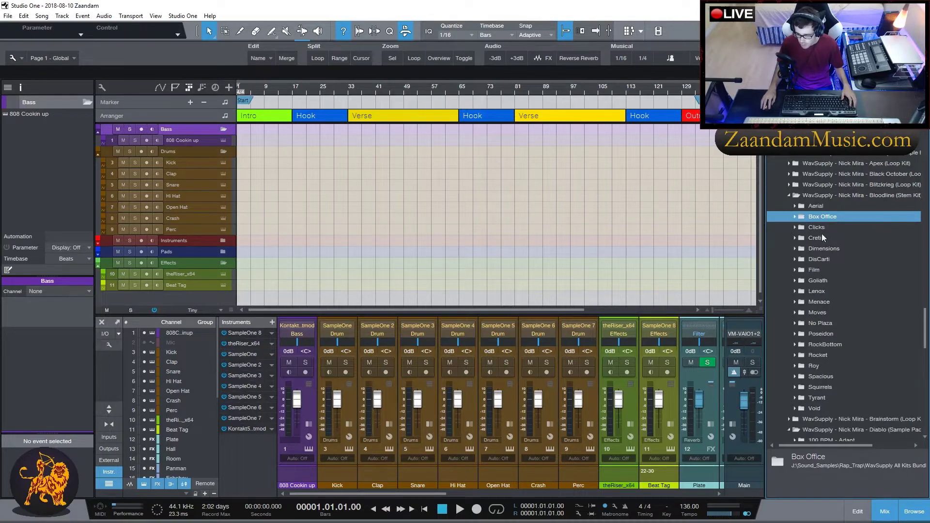
{"action": "double_click", "coordinate": [825, 230]}
{"action": "double_click", "coordinate": [833, 228]}
Audition Cretin 74_LiveGuitar.wav from the Cretin folder and stop the preview
{"action": "double_click", "coordinate": [828, 238]}
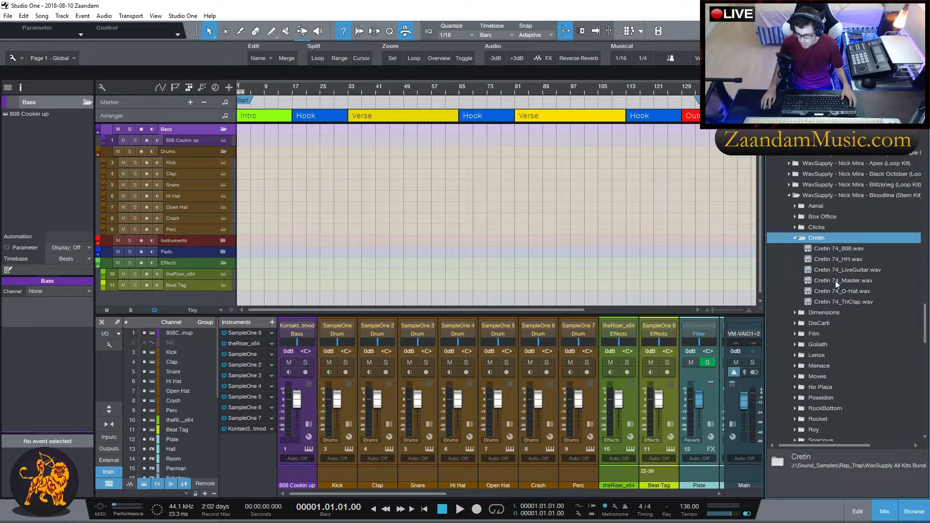
{"action": "left_click", "coordinate": [855, 270]}
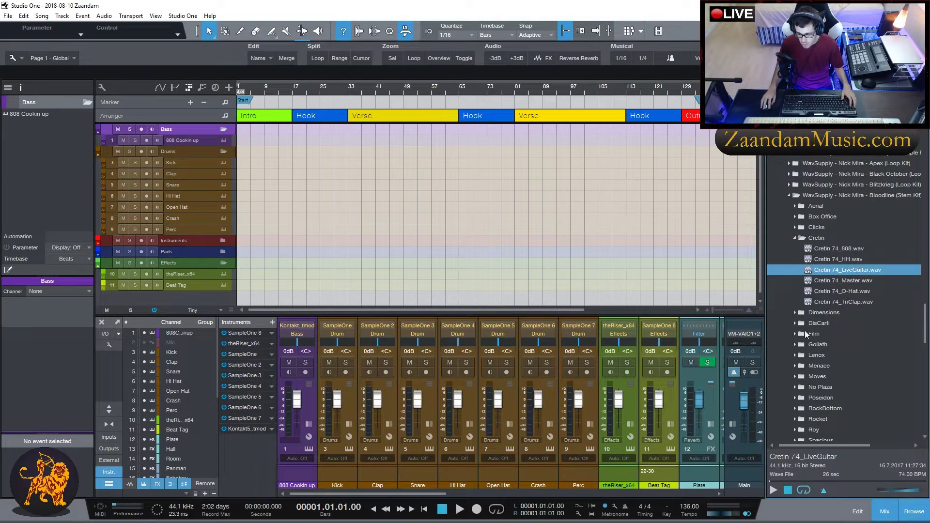
{"action": "left_click", "coordinate": [775, 488]}
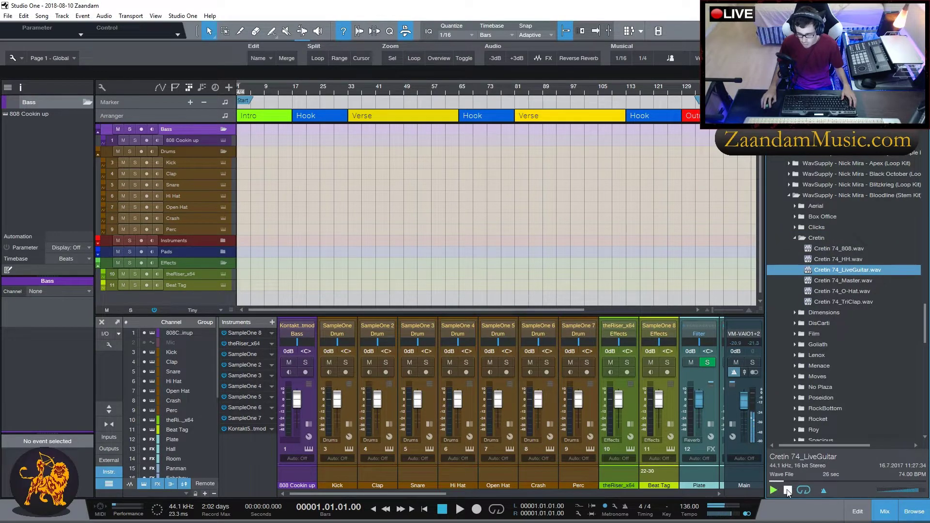
{"action": "left_click", "coordinate": [788, 491]}
Collapse the Cretin folder and audition Dimensions 125_Key.wav from the Dimensions folder
{"action": "left_click", "coordinate": [795, 237]}
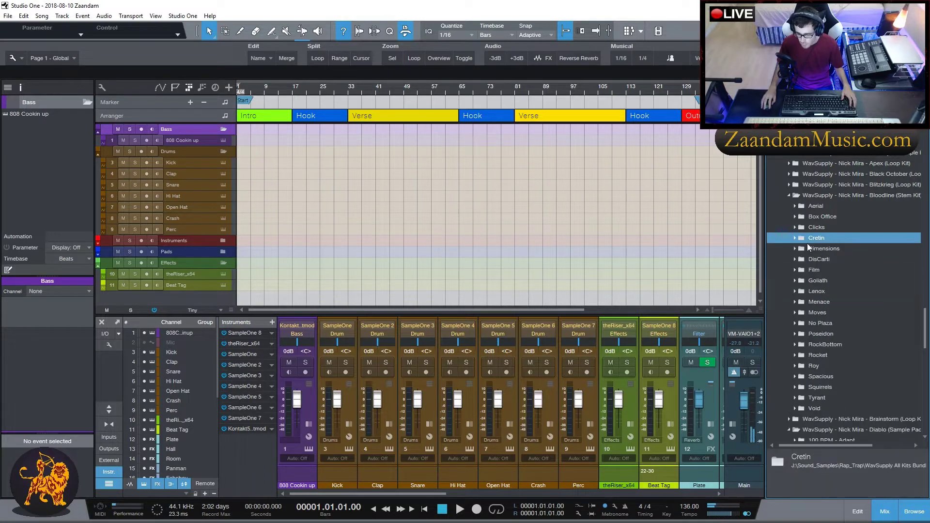
{"action": "double_click", "coordinate": [809, 249]}
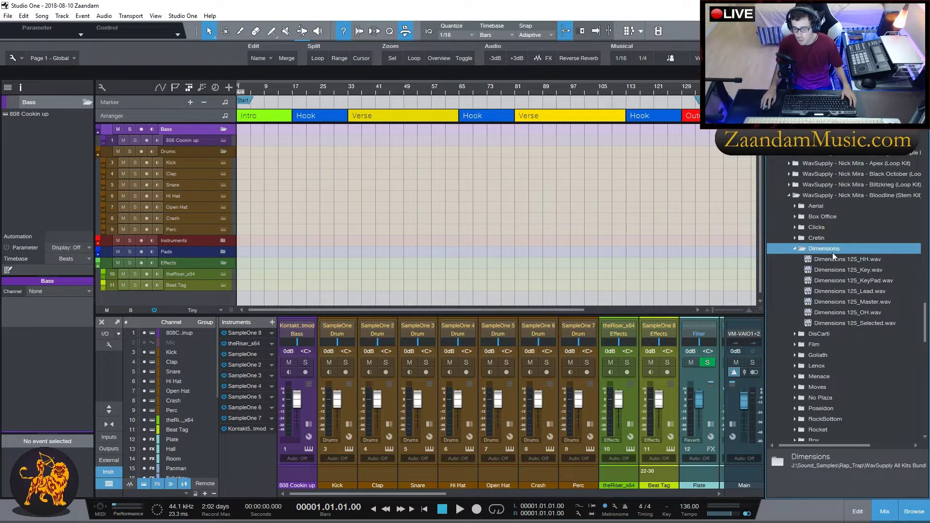
{"action": "left_click", "coordinate": [867, 269]}
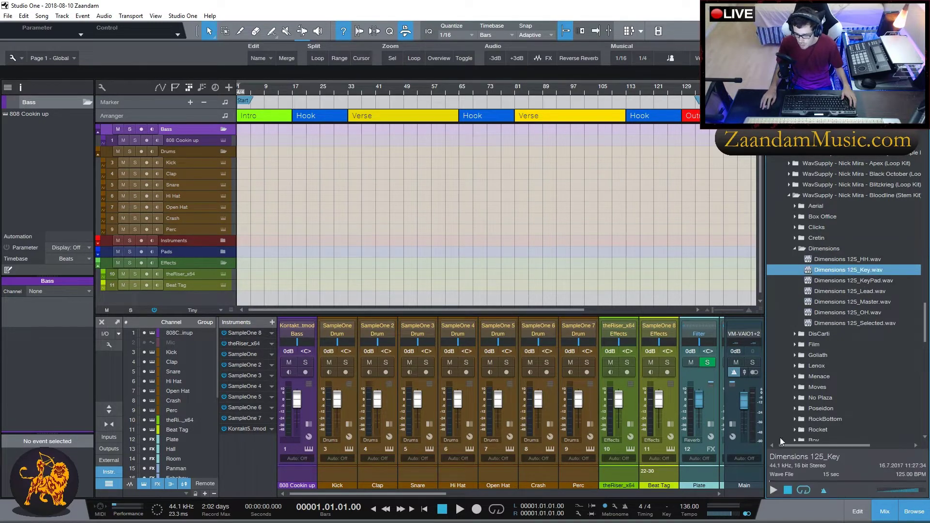
{"action": "left_click", "coordinate": [775, 490]}
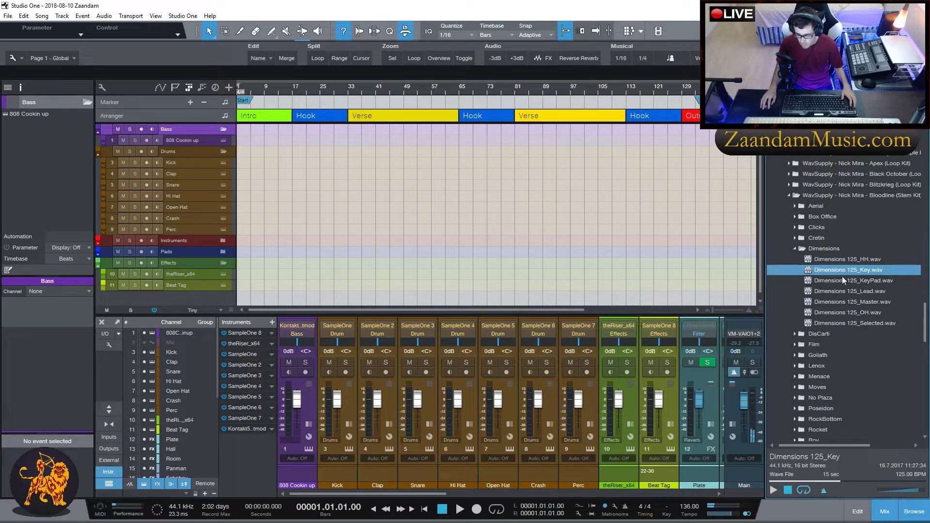
Collapse the Dimensions folder and audition DisCarti 132_Key.wav from the DisCarti folder, stopping the preview
{"action": "double_click", "coordinate": [806, 248]}
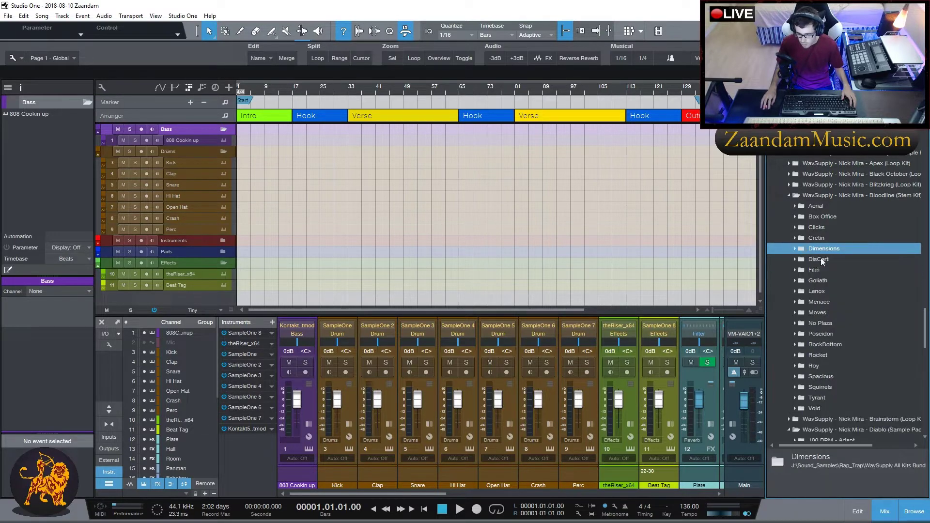
{"action": "double_click", "coordinate": [821, 259]}
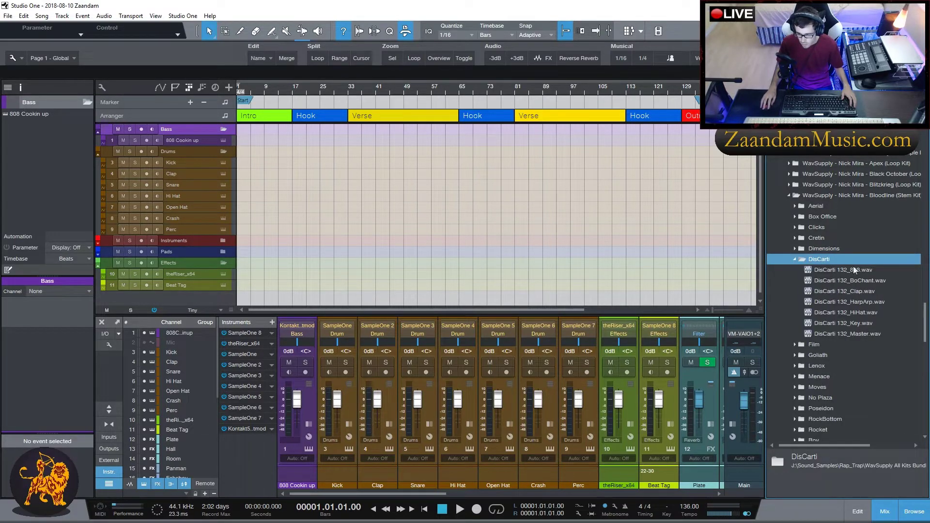
{"action": "left_click", "coordinate": [854, 327]}
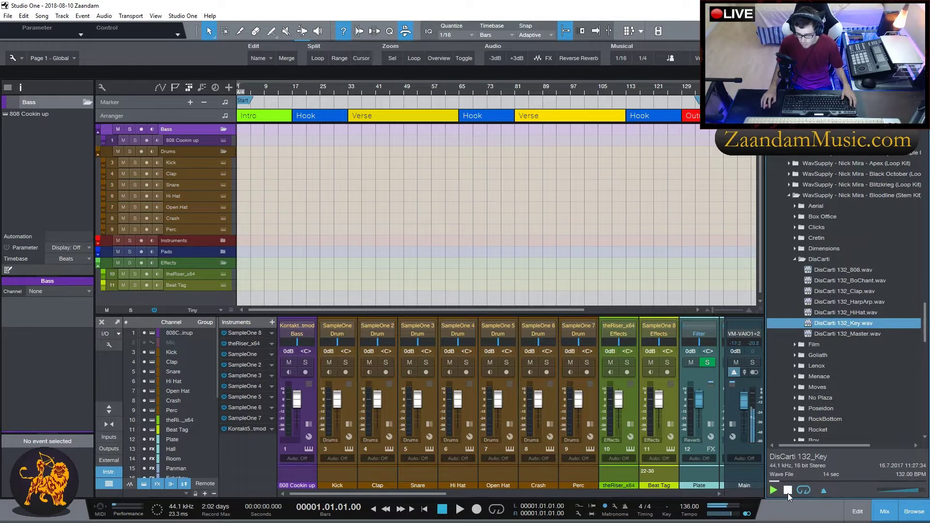
{"action": "left_click", "coordinate": [788, 490]}
Place DisCarti 132_Key.wav on a new track at bar 1 of the scratch pad and set the song tempo to 150
{"action": "left_click", "coordinate": [629, 31]}
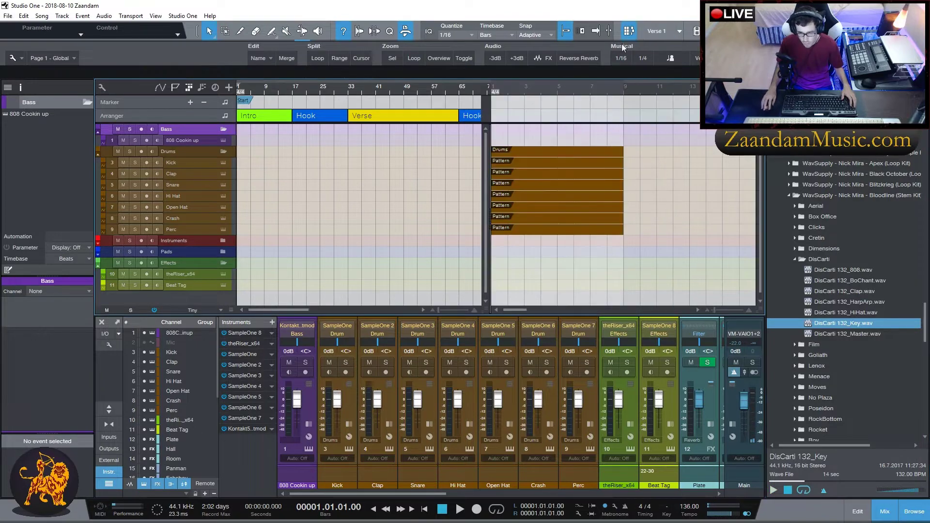
{"action": "scroll", "coordinate": [568, 267], "scroll_direction": "down", "scroll_amount": 1}
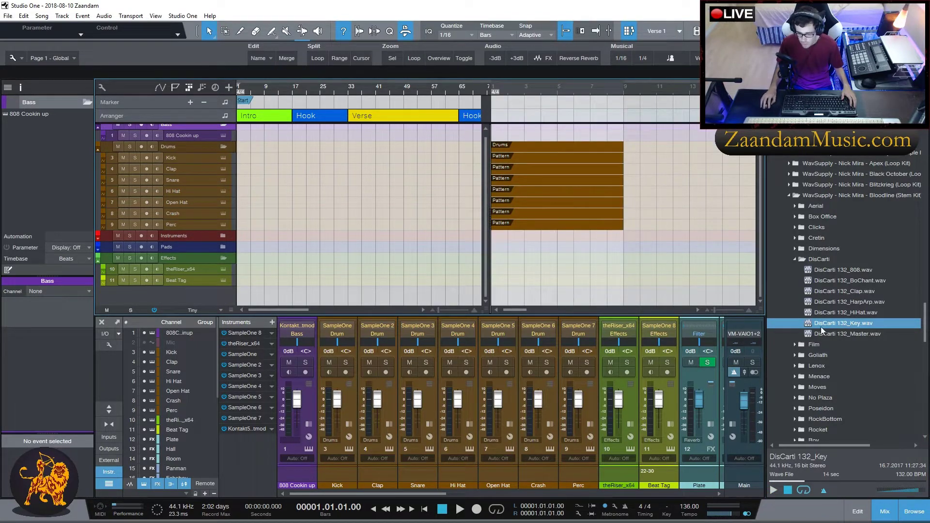
{"action": "left_click_drag", "start_coordinate": [862, 325], "coordinate": [510, 291]}
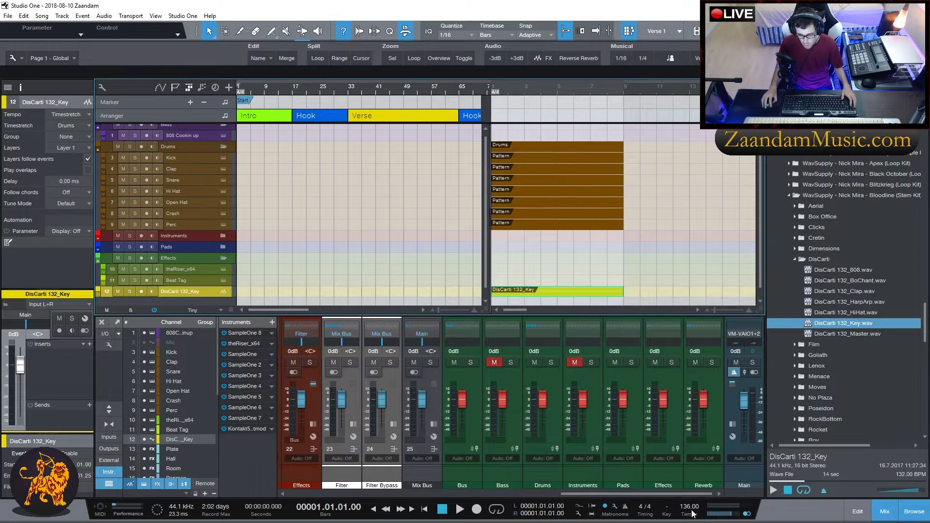
{"action": "left_click", "coordinate": [508, 87]}
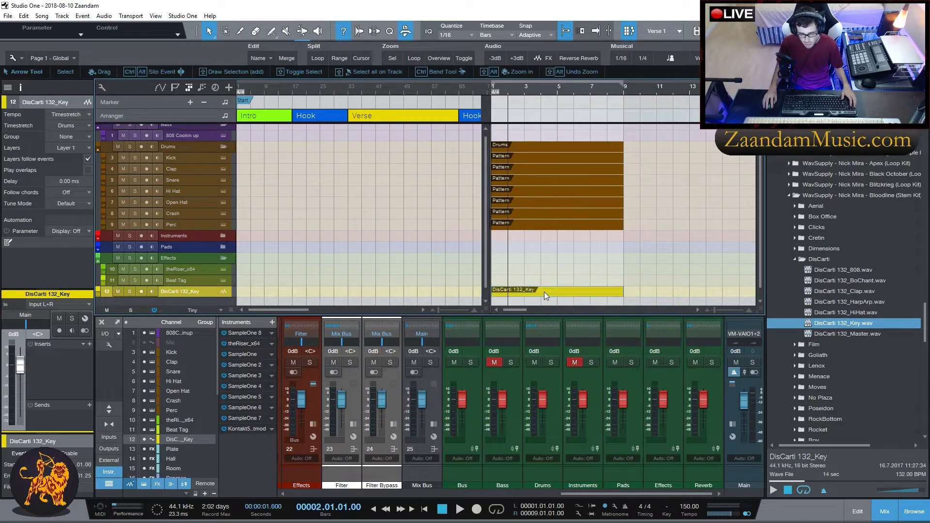
Open the DisCarti 132_Key clip in the audio editor, raise its level by normalizing, and play it back
{"action": "double_click", "coordinate": [545, 292]}
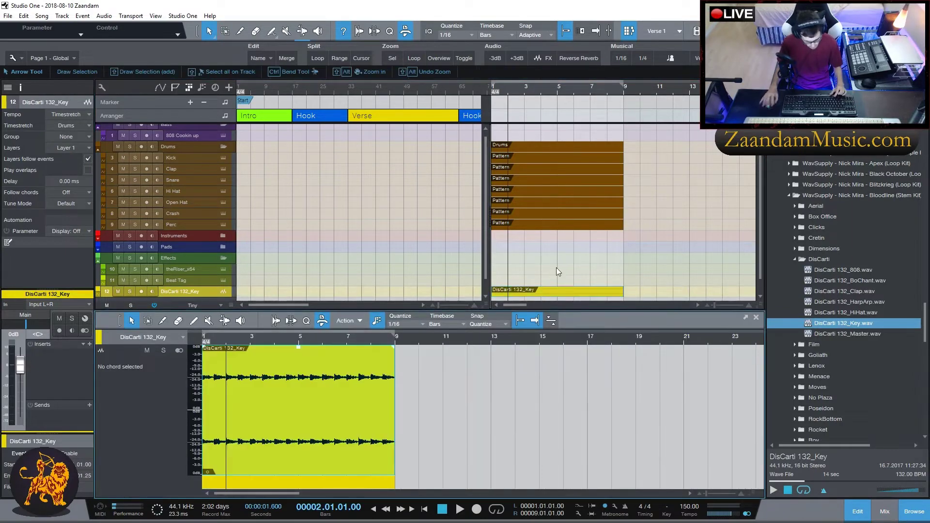
{"action": "key", "text": "ctrl+z"}
{"action": "key", "text": "space"}
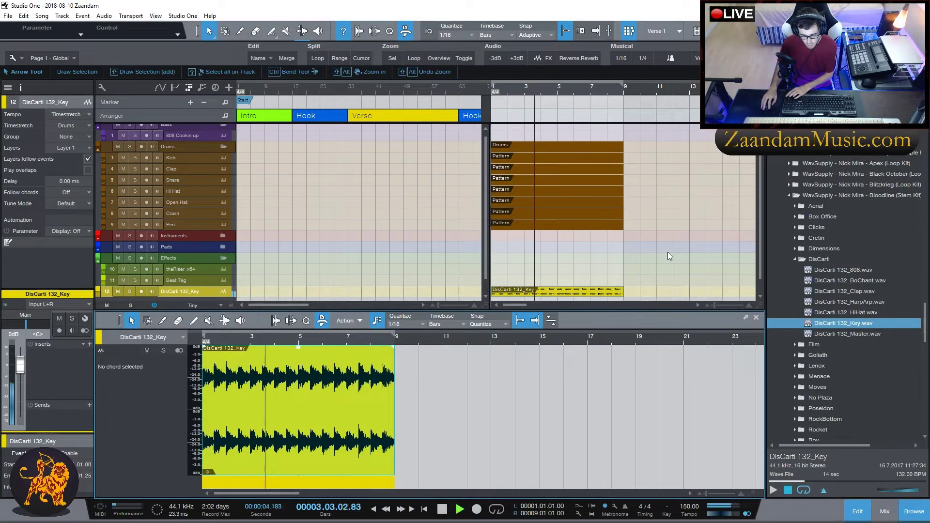
{"action": "scroll", "coordinate": [669, 252], "scroll_direction": "down", "scroll_amount": 1}
{"action": "key", "text": "space"}
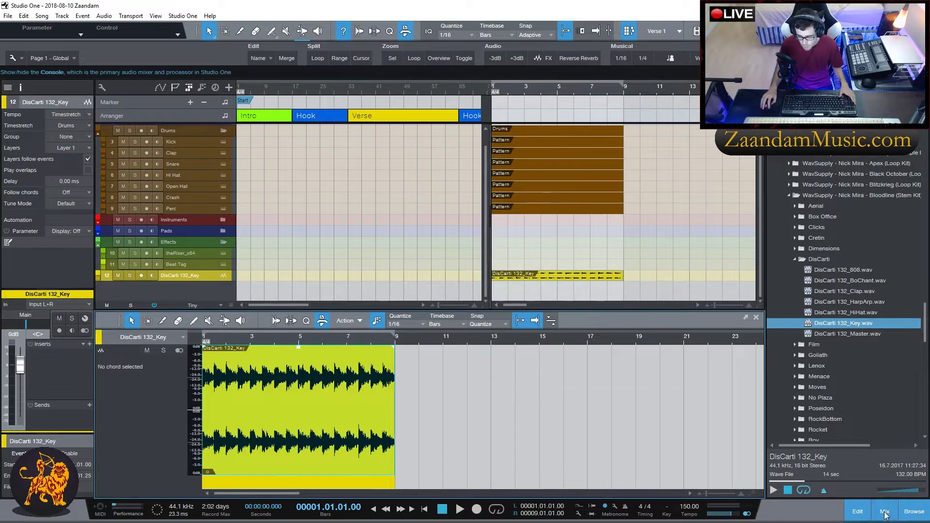
Bring back the mixer, search the effects browser for "glitch" and select the Glitch2 plug-in
{"action": "key", "text": "F3"}
{"action": "key", "text": "F7"}
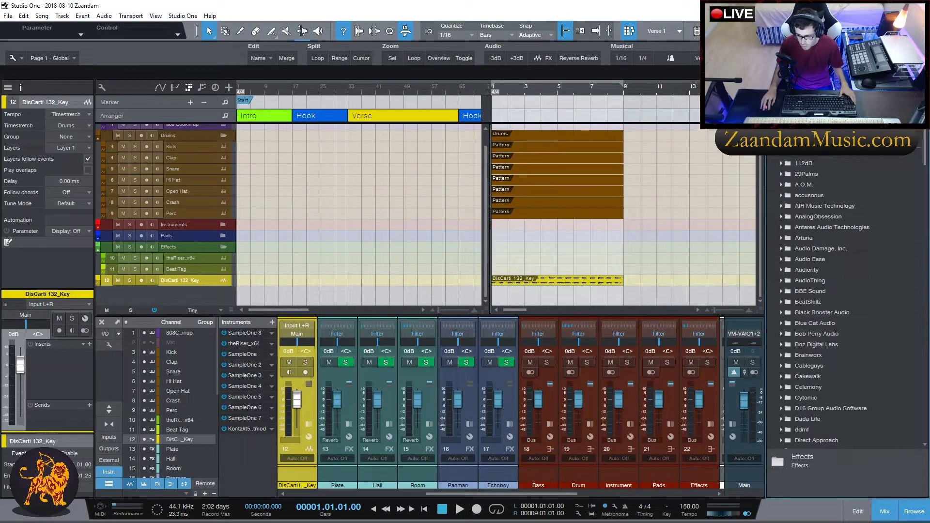
{"action": "key", "text": "ctrl+f"}
{"action": "type", "text": "glitch"}
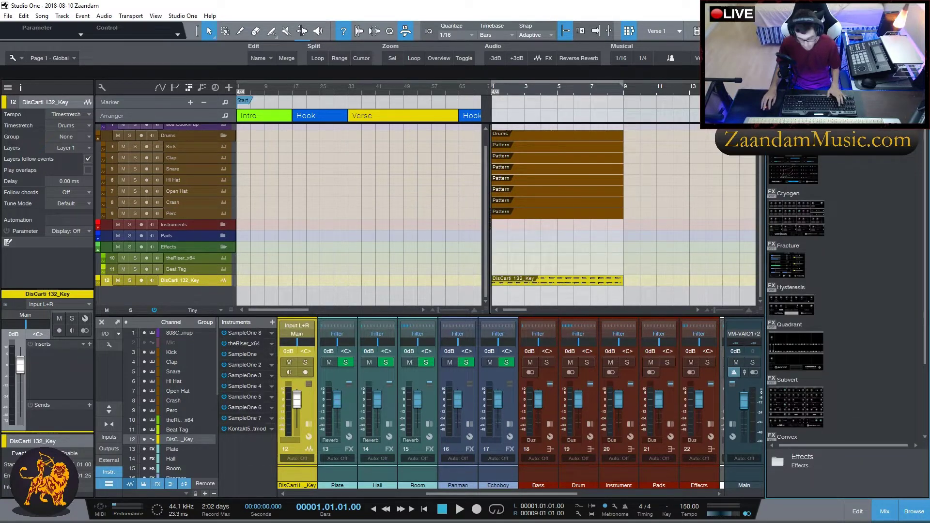
{"action": "scroll", "coordinate": [813, 372], "scroll_direction": "down", "scroll_amount": 5}
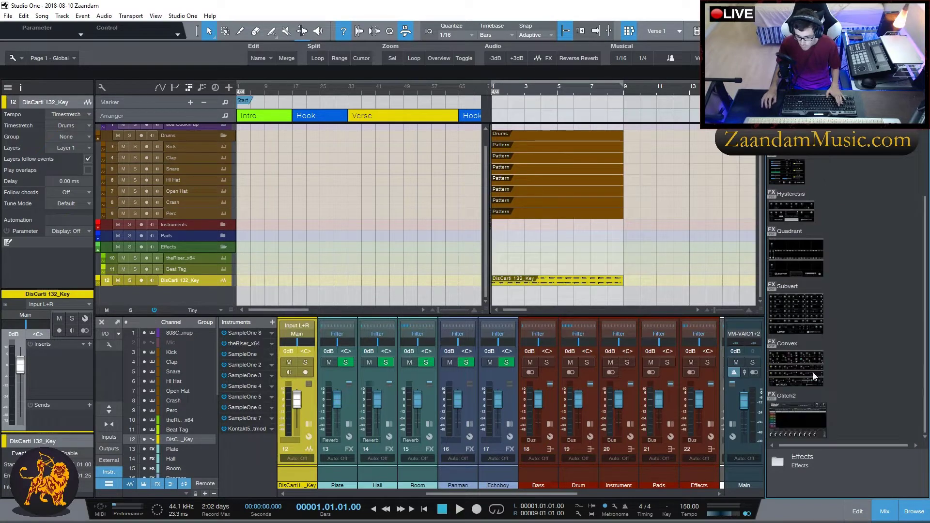
{"action": "left_click", "coordinate": [799, 413]}
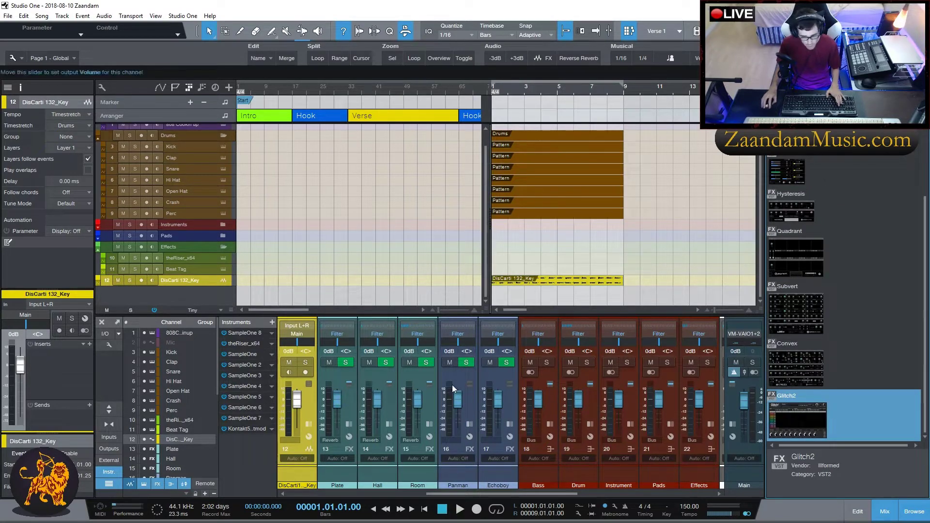
Insert Glitch2 on the DisCarti 132_Key channel, hide the browser and reposition the plug-in window
{"action": "left_click", "coordinate": [108, 409]}
{"action": "left_click_drag", "start_coordinate": [293, 252], "coordinate": [291, 262]}
{"action": "left_click_drag", "start_coordinate": [828, 416], "coordinate": [304, 257]}
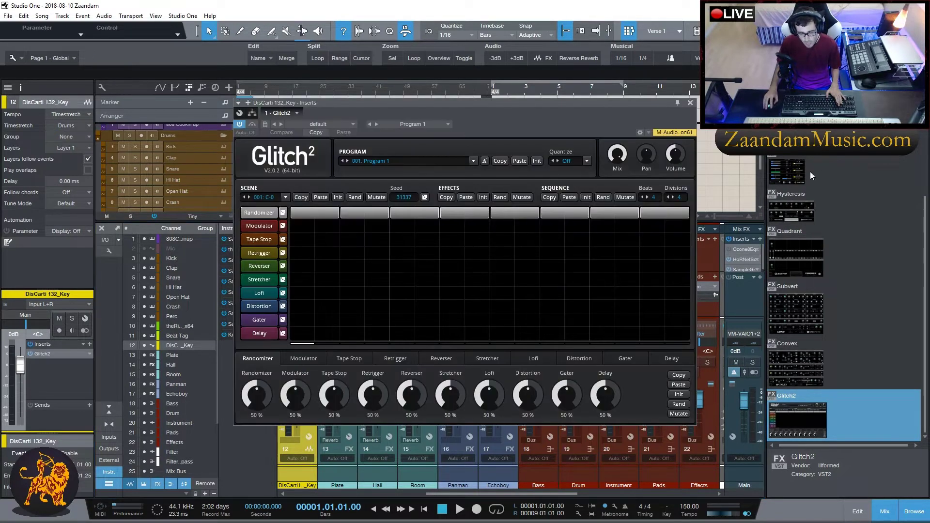
{"action": "left_click", "coordinate": [911, 511]}
{"action": "left_click_drag", "start_coordinate": [456, 104], "coordinate": [416, 148]}
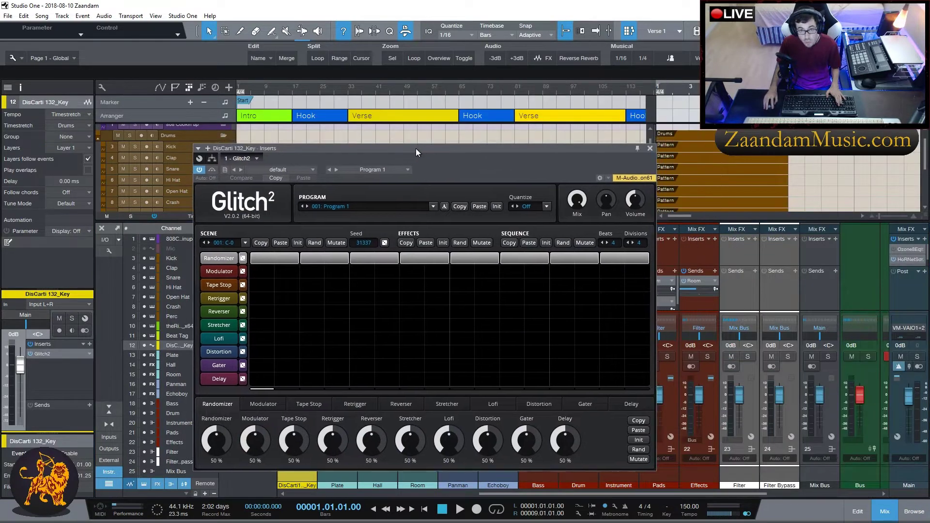
Clear all Randomizer blocks from the Glitch2 sequence and set Beats to 8
{"action": "left_click_drag", "start_coordinate": [367, 257], "coordinate": [618, 262]}
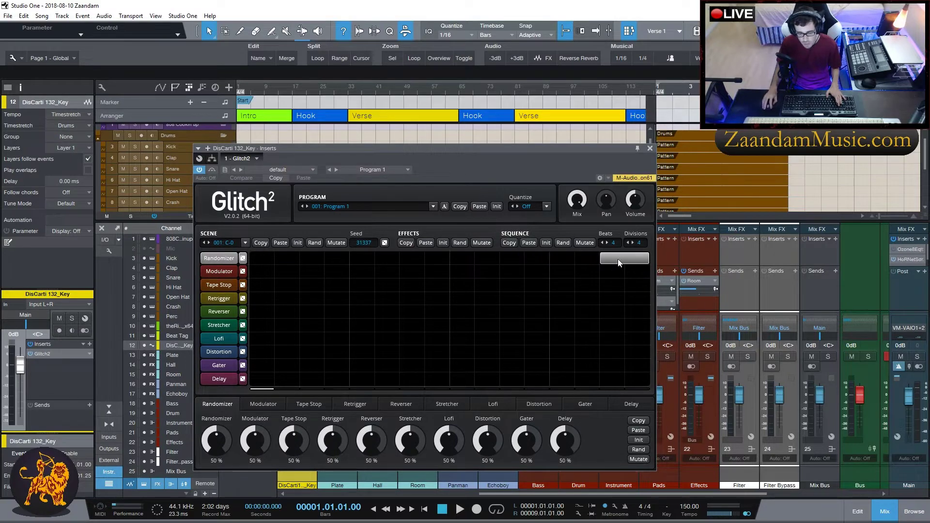
{"action": "right_click", "coordinate": [619, 260]}
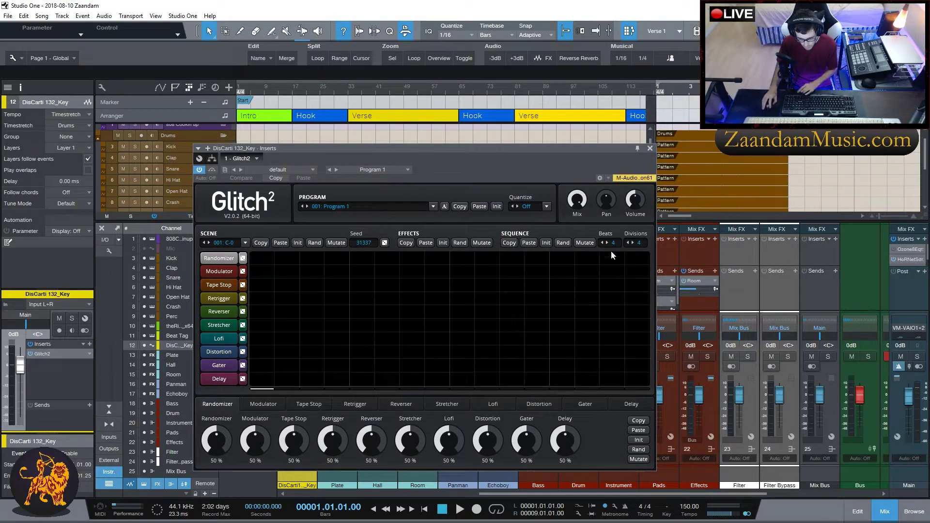
{"action": "left_click", "coordinate": [606, 241]}
{"action": "left_click", "coordinate": [606, 241]}
{"action": "left_click", "coordinate": [606, 241]}
{"action": "left_click", "coordinate": [606, 242]}
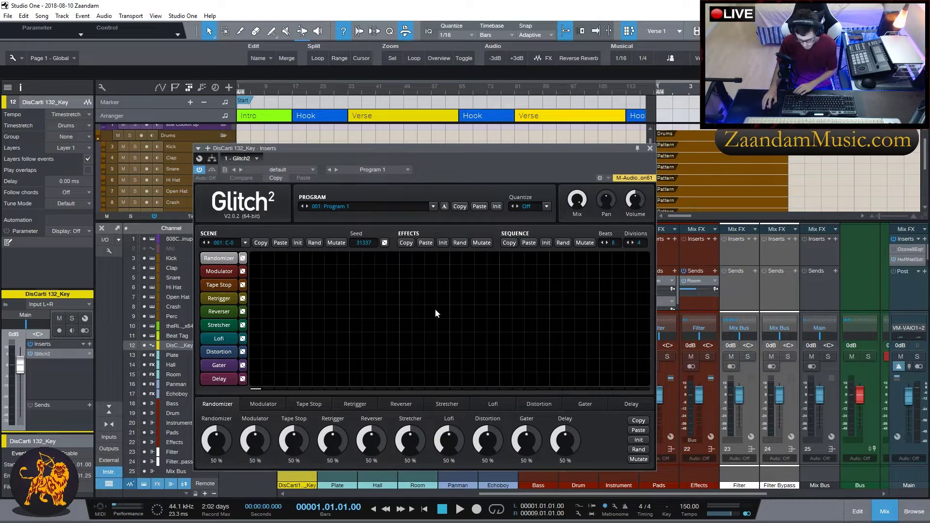
Enable loop playback over the scratch pad range and play the key clip through the empty Glitch2 sequence
{"action": "left_click", "coordinate": [711, 88]}
{"action": "key", "text": "slash"}
{"action": "key", "text": "space"}
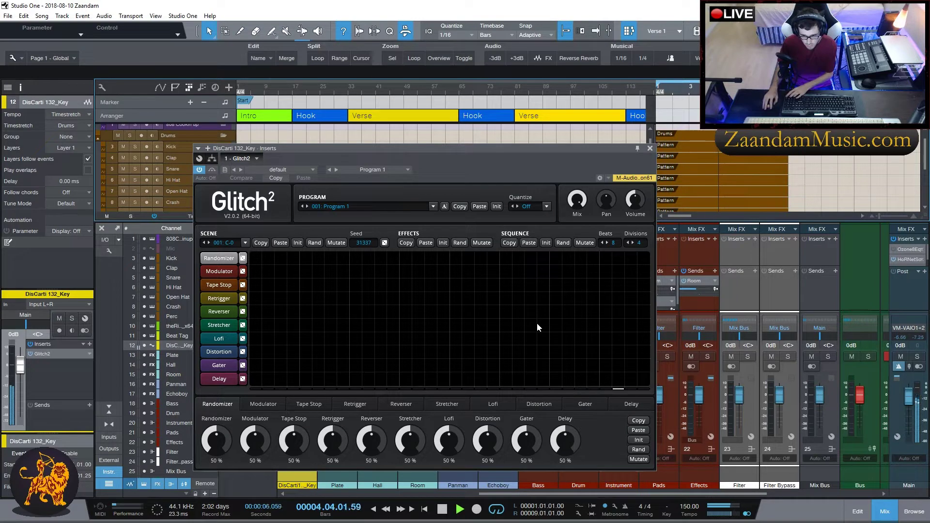
{"action": "key", "text": "space"}
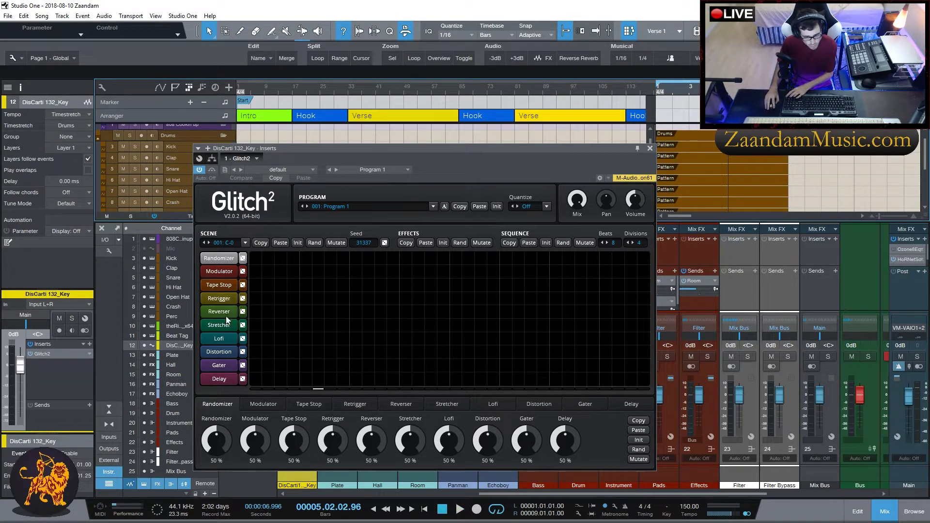
Add a one-beat Retrigger block to the Glitch2 sequence, move it to the third beat and audition the loop
{"action": "left_click", "coordinate": [256, 299]}
{"action": "left_click_drag", "start_coordinate": [262, 303], "coordinate": [333, 301]}
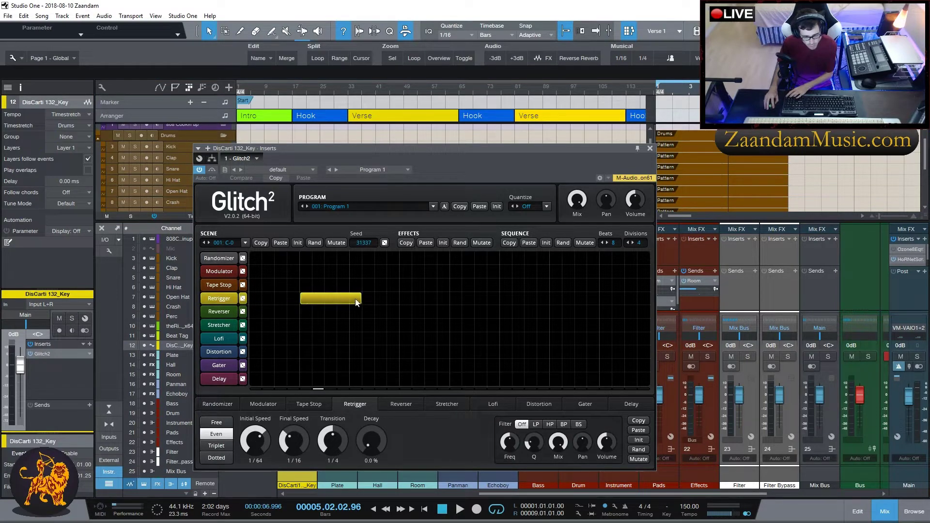
{"action": "left_click", "coordinate": [349, 300]}
{"action": "key", "text": "space"}
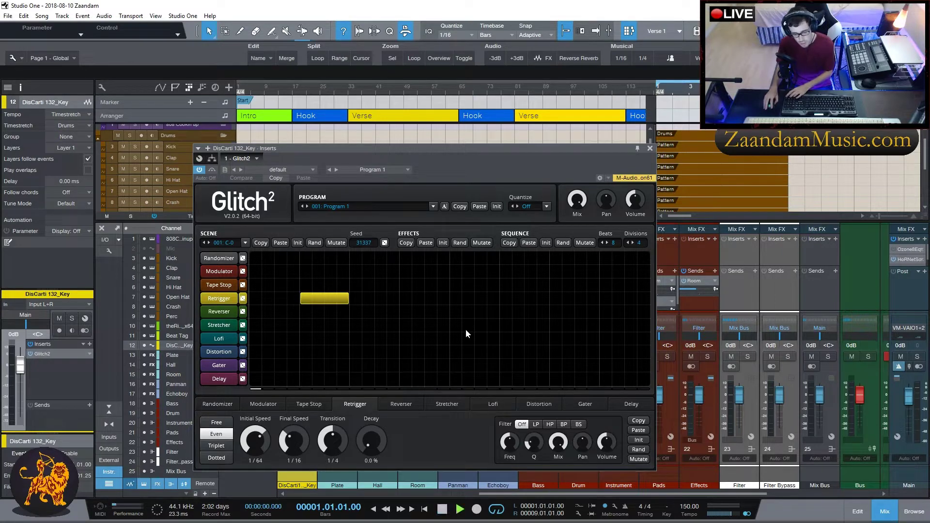
{"action": "key", "text": "space"}
{"action": "left_click_drag", "start_coordinate": [322, 303], "coordinate": [373, 302]}
{"action": "key", "text": "space"}
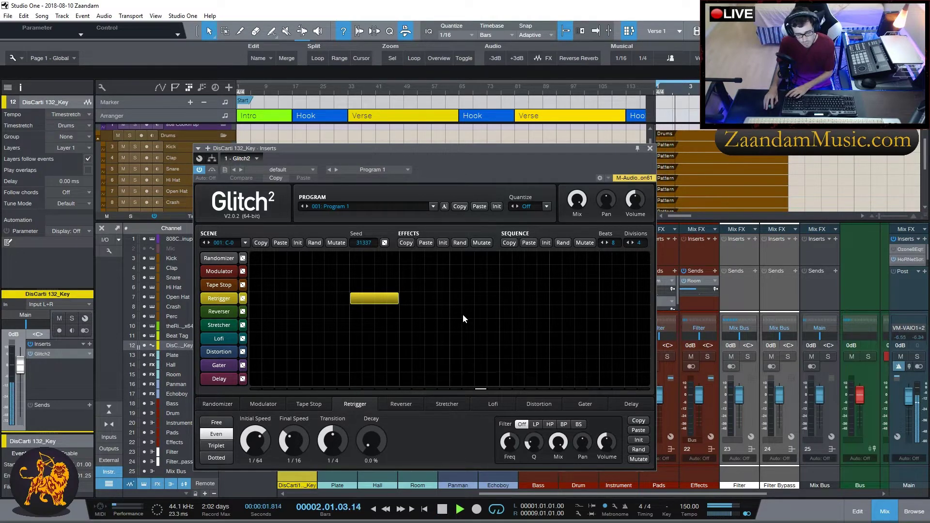
{"action": "key", "text": "space"}
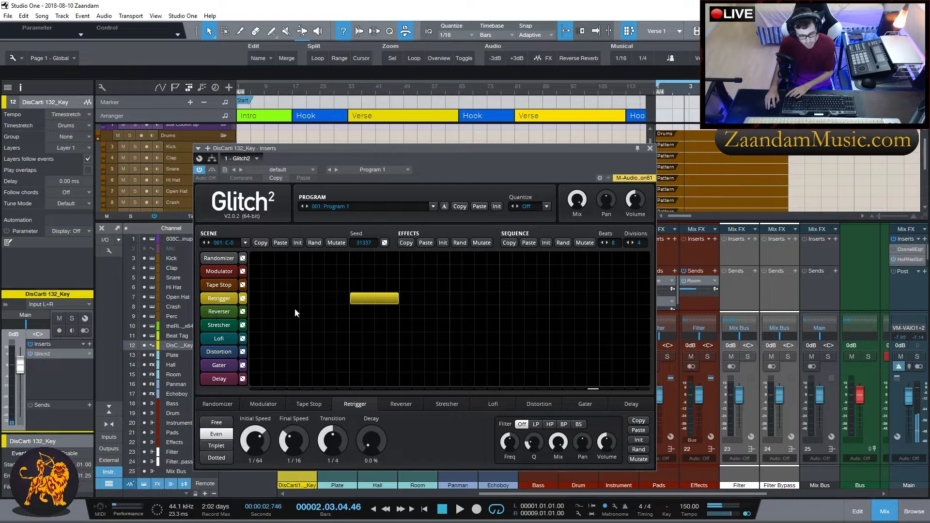
Add a one-beat Reverser block on the fifth beat of the sequence and play the loop with it
{"action": "left_click", "coordinate": [455, 311]}
{"action": "mouse_move", "coordinate": [463, 314]}
{"action": "left_mouse_down"}
{"action": "mouse_move", "coordinate": [493, 316]}
{"action": "mouse_move", "coordinate": [455, 314]}
{"action": "left_mouse_up"}
{"action": "right_click", "coordinate": [457, 314]}
{"action": "key", "text": "space"}
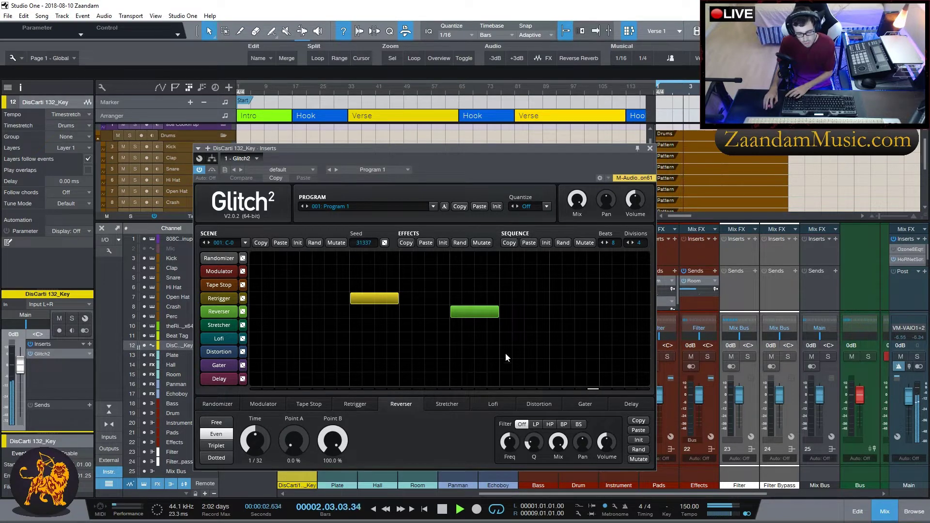
Move the Reverser block to the first beat and the Retrigger block to the fifth beat while the loop plays
{"action": "left_click", "coordinate": [577, 315]}
{"action": "left_click_drag", "start_coordinate": [577, 315], "coordinate": [502, 313]}
{"action": "left_click_drag", "start_coordinate": [430, 308], "coordinate": [268, 311]}
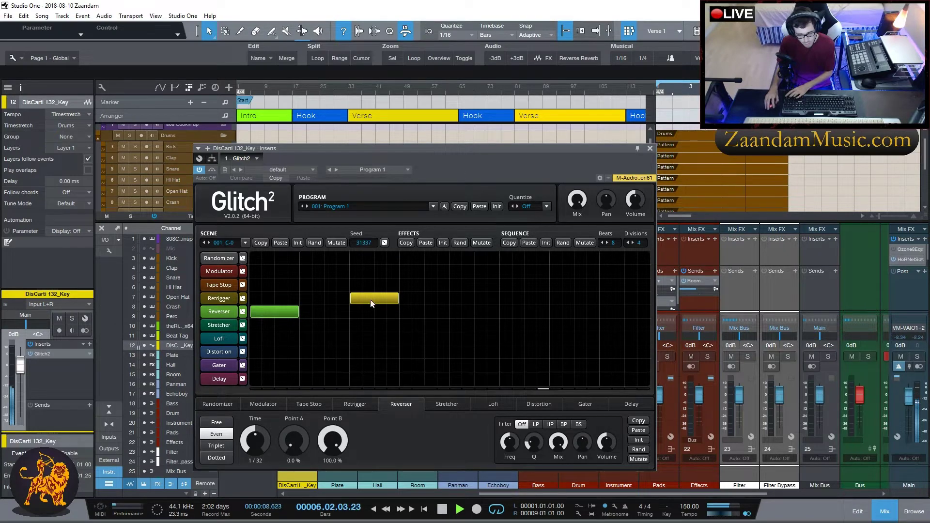
{"action": "left_click", "coordinate": [472, 298]}
{"action": "left_click_drag", "start_coordinate": [472, 299], "coordinate": [472, 299]}
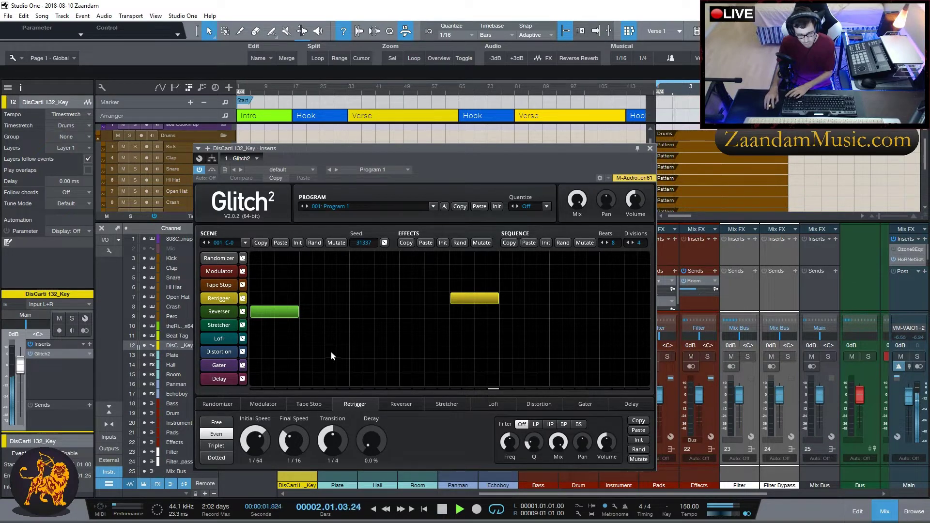
Add a one-beat Stretcher block on the third beat, audition it and move it to the eighth beat
{"action": "left_click", "coordinate": [350, 324]}
{"action": "left_click", "coordinate": [345, 324]}
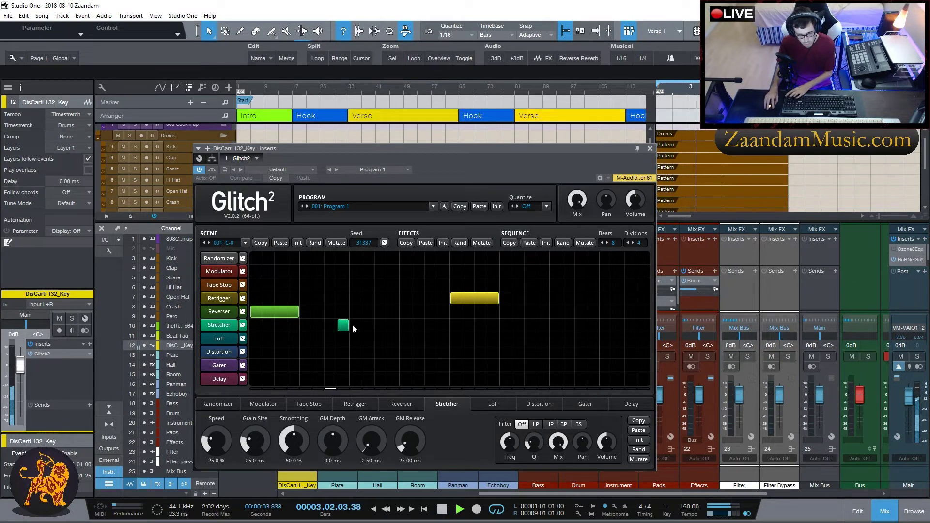
{"action": "mouse_move", "coordinate": [346, 326]}
{"action": "left_mouse_down"}
{"action": "mouse_move", "coordinate": [391, 330]}
{"action": "mouse_move", "coordinate": [352, 329]}
{"action": "left_mouse_up"}
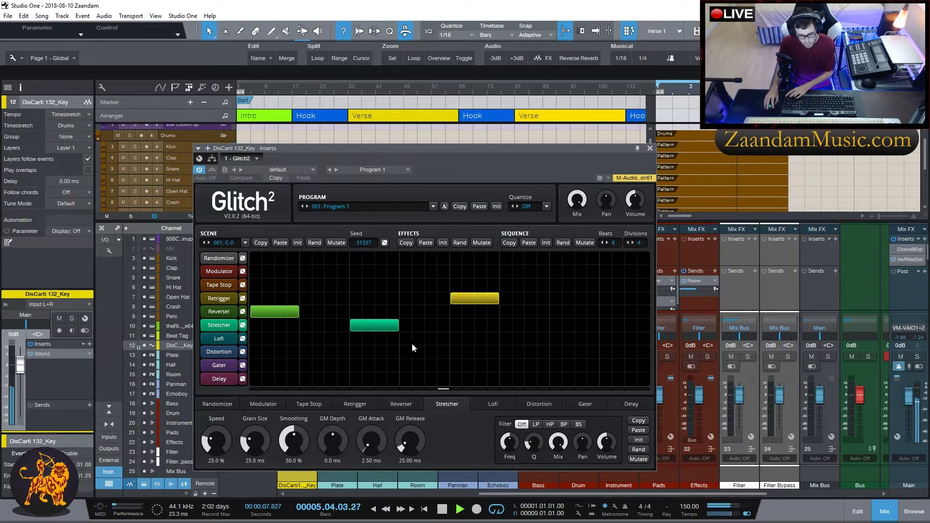
{"action": "left_click_drag", "start_coordinate": [372, 324], "coordinate": [615, 326]}
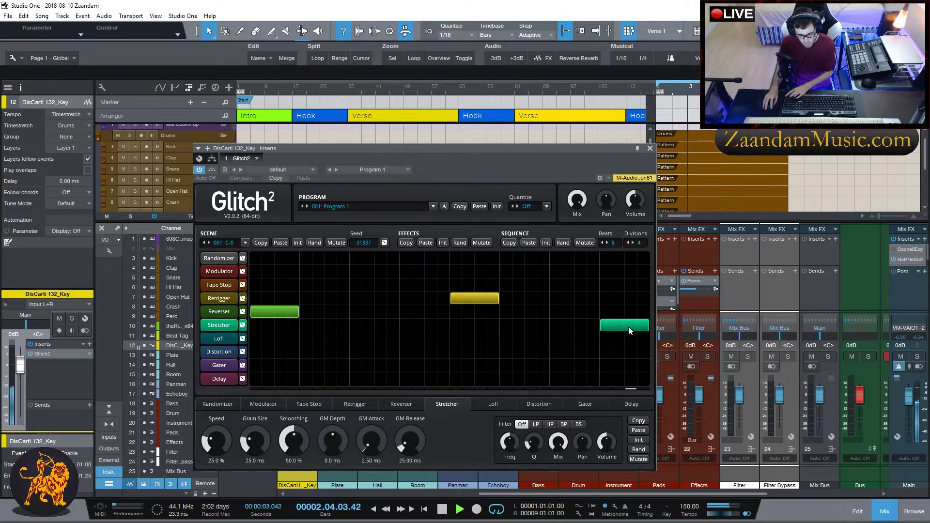
Change the eighth-beat block from Stretcher to Tape Stop and set its Slow Down to 1/2
{"action": "left_click", "coordinate": [633, 286]}
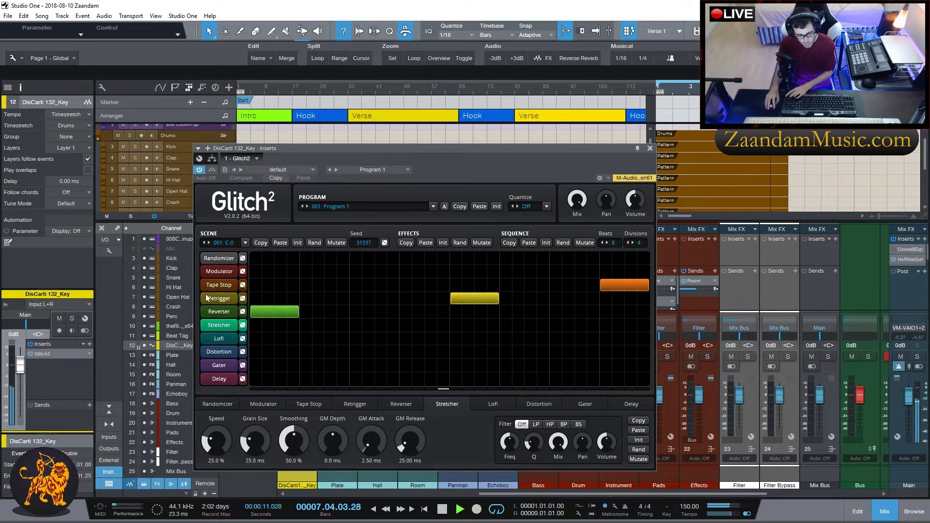
{"action": "left_click", "coordinate": [220, 286]}
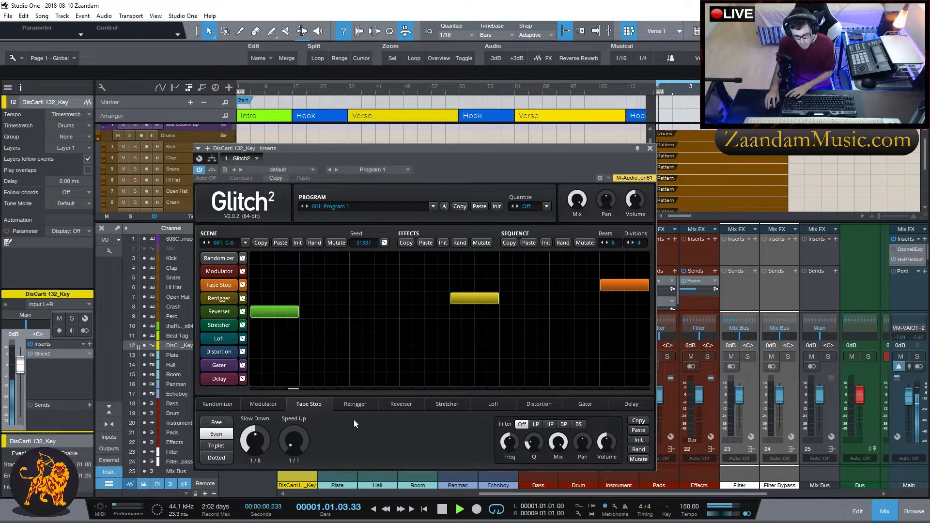
{"action": "mouse_move", "coordinate": [252, 442]}
{"action": "left_mouse_down"}
{"action": "mouse_move", "coordinate": [248, 458]}
{"action": "mouse_move", "coordinate": [252, 440]}
{"action": "left_mouse_up"}
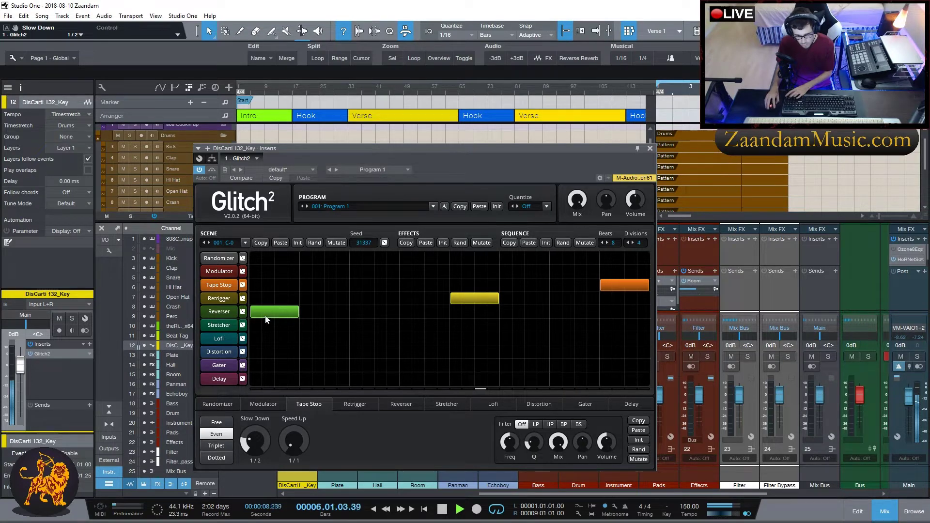
Lower the Reverser's Mix to about half and set the Retrigger's Mix to 44.8 %
{"action": "left_click", "coordinate": [219, 313]}
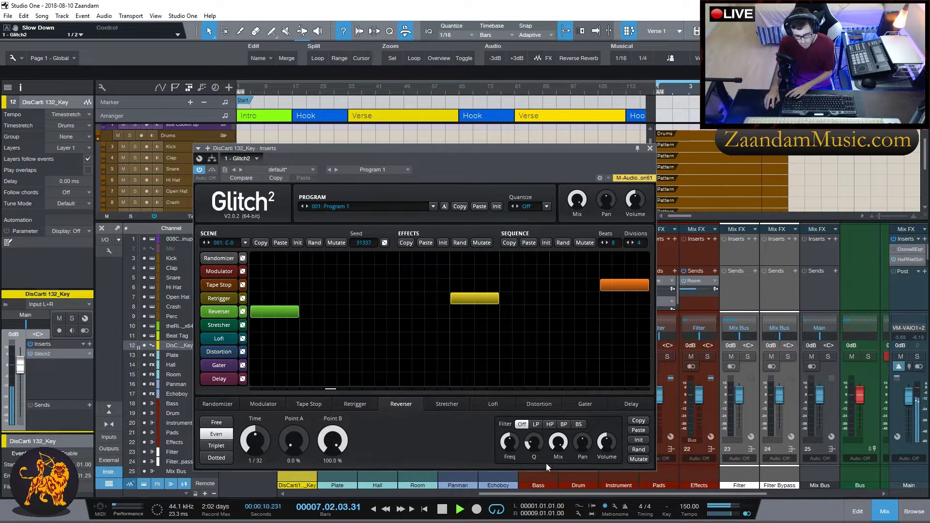
{"action": "left_click_drag", "start_coordinate": [556, 443], "coordinate": [558, 446]}
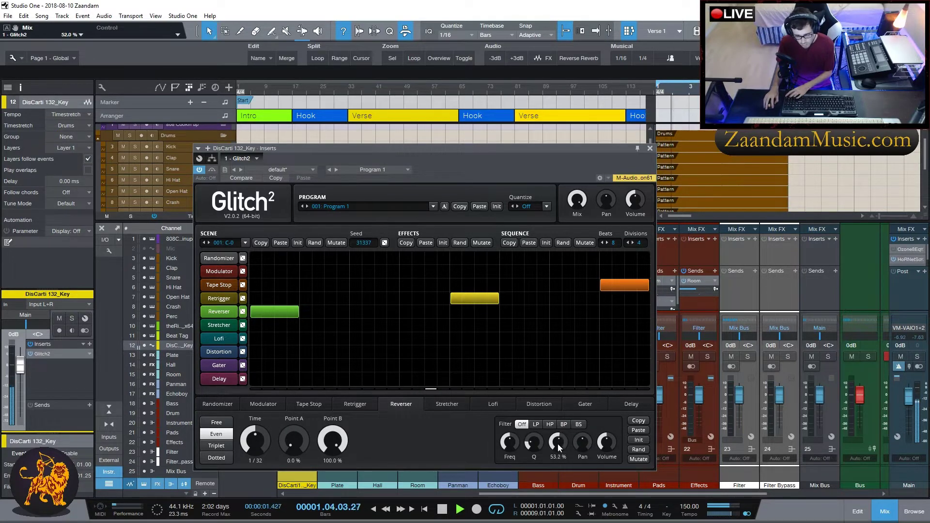
{"action": "left_click", "coordinate": [217, 299]}
{"action": "mouse_move", "coordinate": [558, 443]}
{"action": "left_mouse_down"}
{"action": "mouse_move", "coordinate": [558, 451]}
{"action": "mouse_move", "coordinate": [562, 435]}
{"action": "left_mouse_up"}
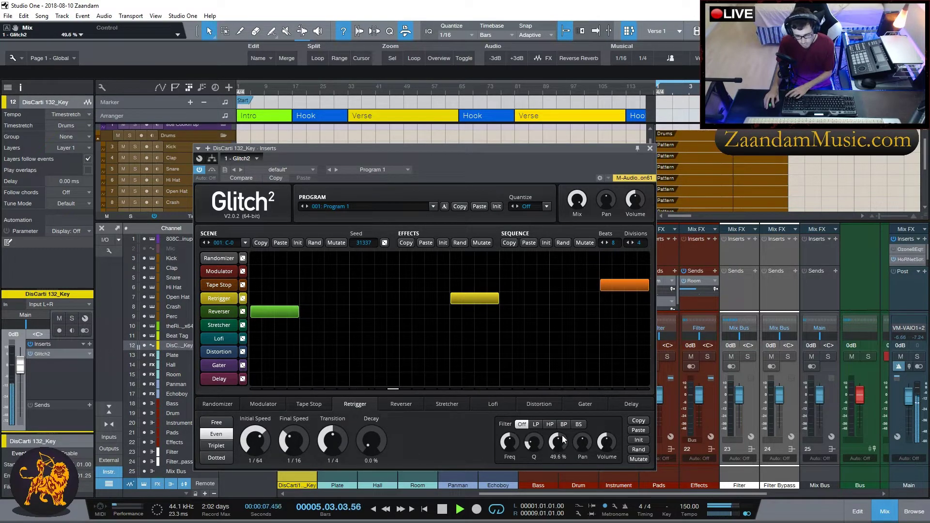
{"action": "left_click_drag", "start_coordinate": [558, 441], "coordinate": [558, 444]}
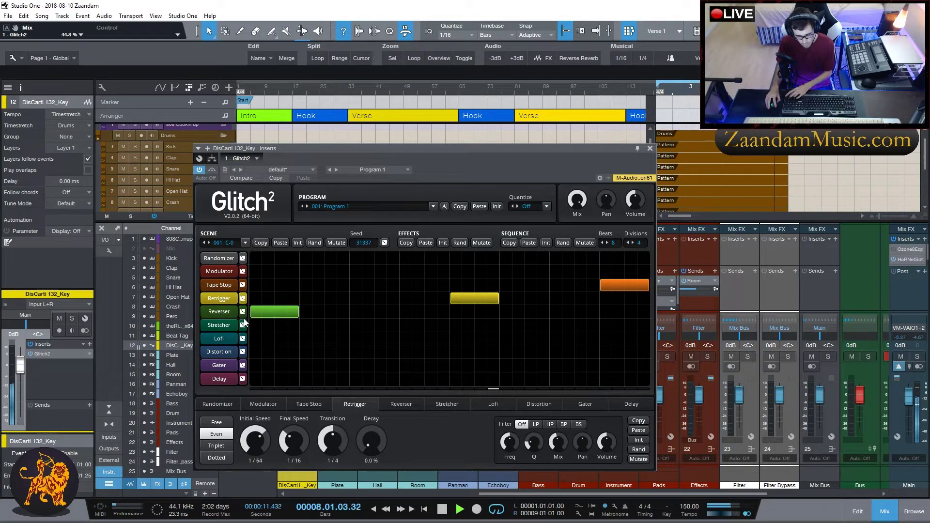
Close the Glitch2 window, stop playback and set the track height to Small with the DisCarti 132_Key track in view
{"action": "left_click", "coordinate": [650, 148]}
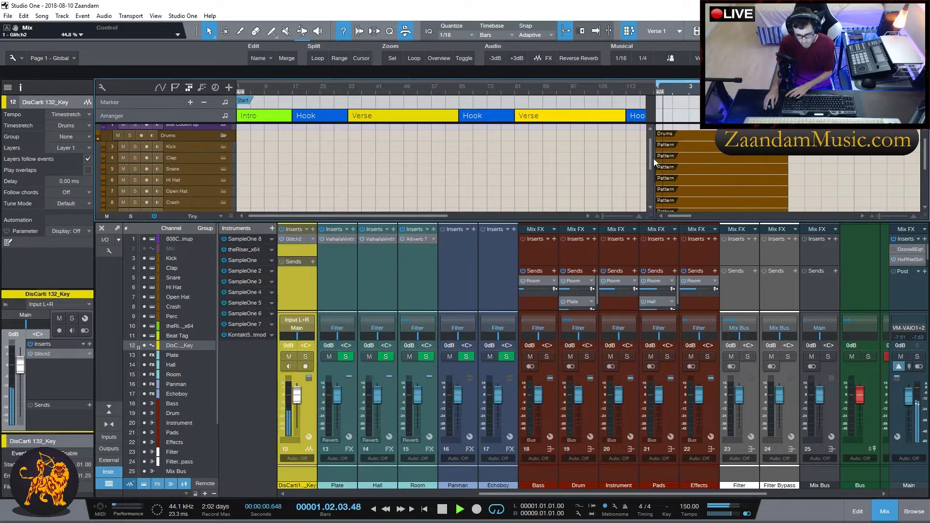
{"action": "key", "text": "space"}
{"action": "scroll", "coordinate": [739, 162], "scroll_direction": "down", "scroll_amount": 3}
{"action": "scroll", "coordinate": [740, 161], "scroll_direction": "down", "scroll_amount": 5}
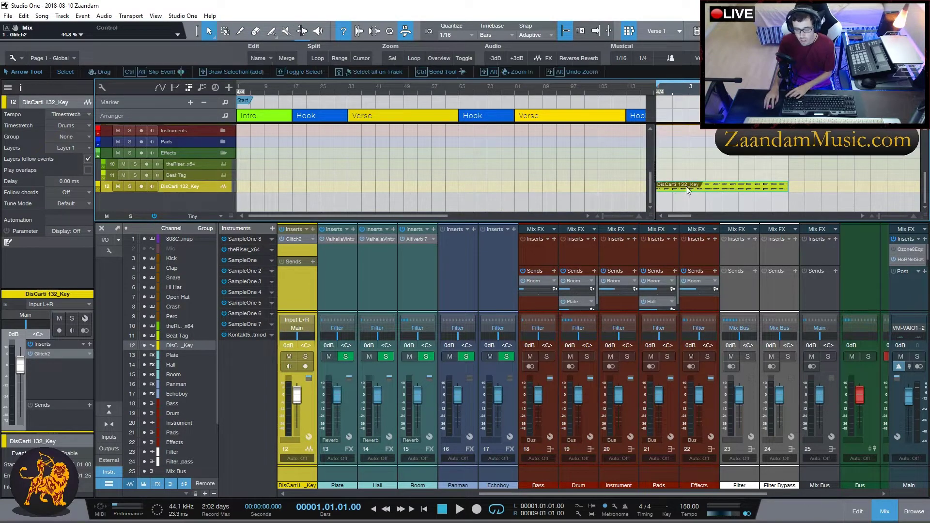
{"action": "left_click", "coordinate": [206, 217]}
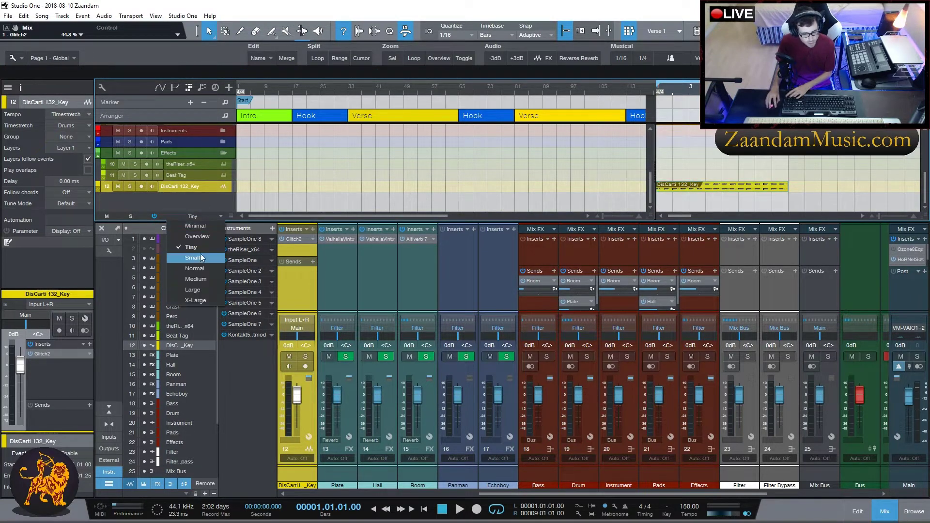
{"action": "left_click", "coordinate": [199, 257]}
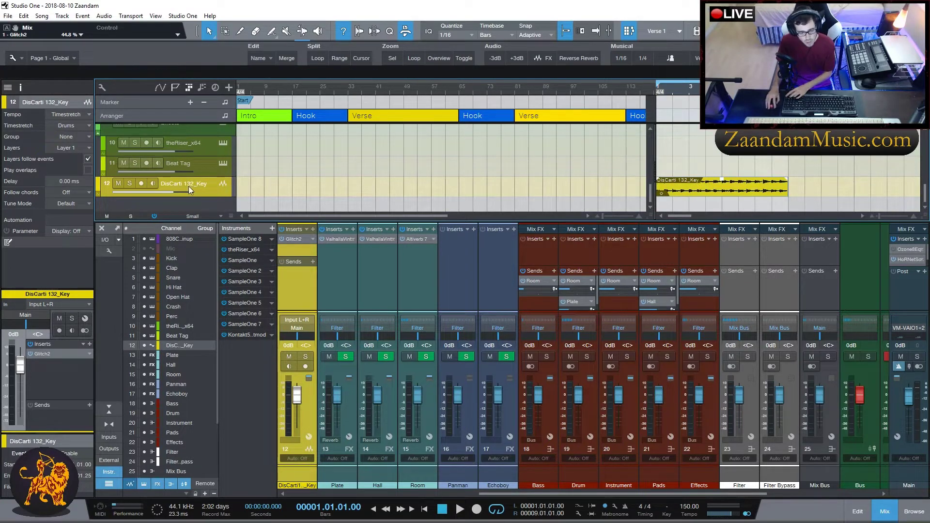
Show the track automation and check the parameters available for DisCarti 132_Key, leaving its display off
{"action": "key", "text": "a"}
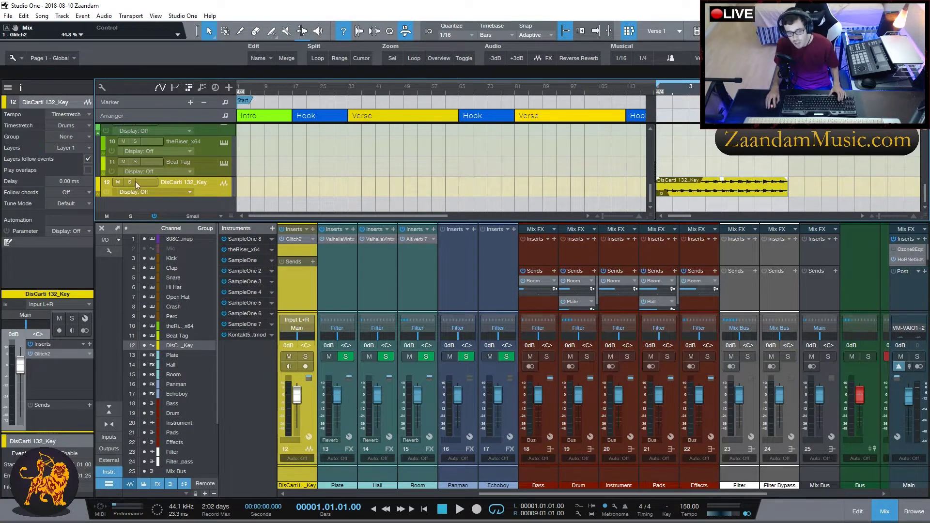
{"action": "left_click", "coordinate": [183, 193]}
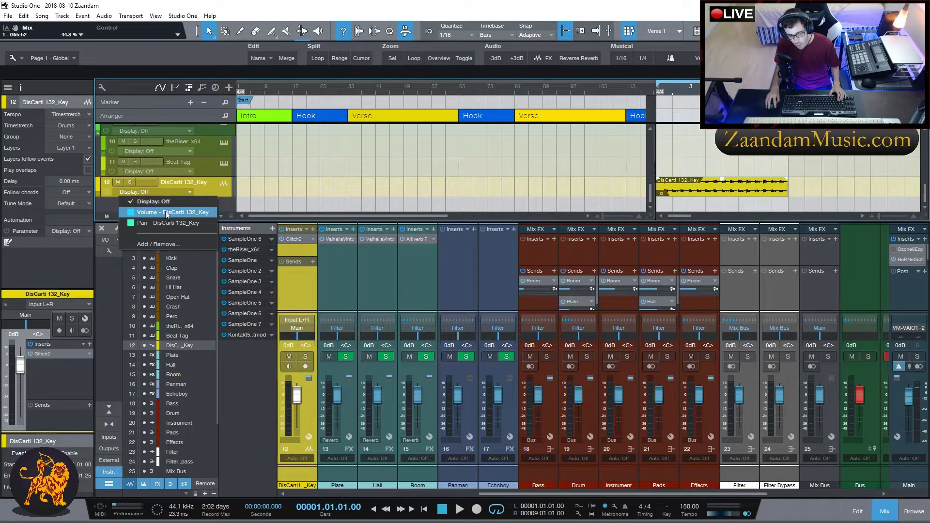
{"action": "left_click", "coordinate": [146, 199]}
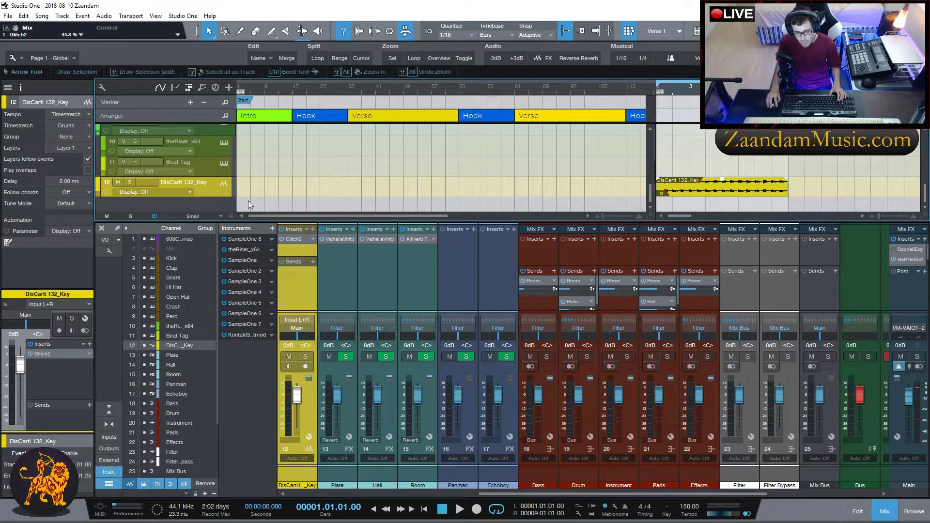
Add Glitch2's overall Mix, kept at 100 %, as an automation parameter and display its envelope on the DisCarti 132_Key track
{"action": "left_click", "coordinate": [294, 239]}
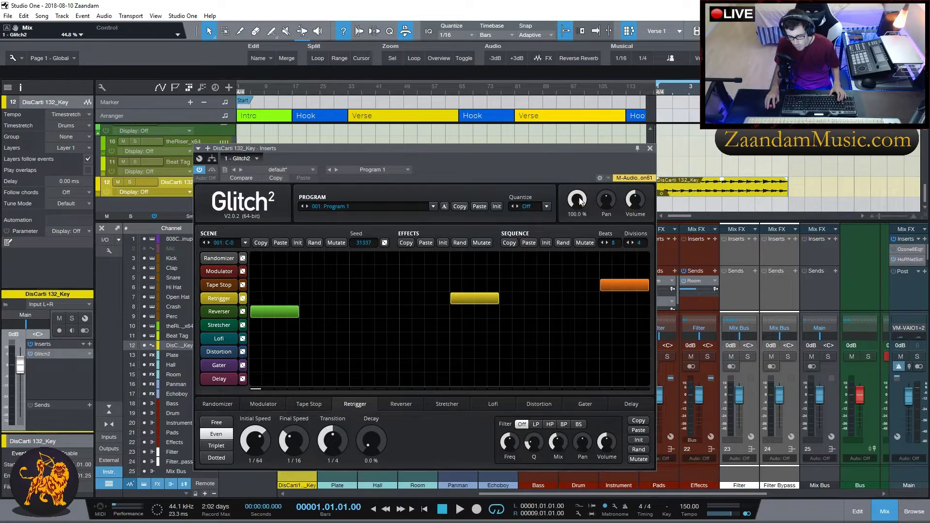
{"action": "left_click_drag", "start_coordinate": [579, 198], "coordinate": [587, 198]}
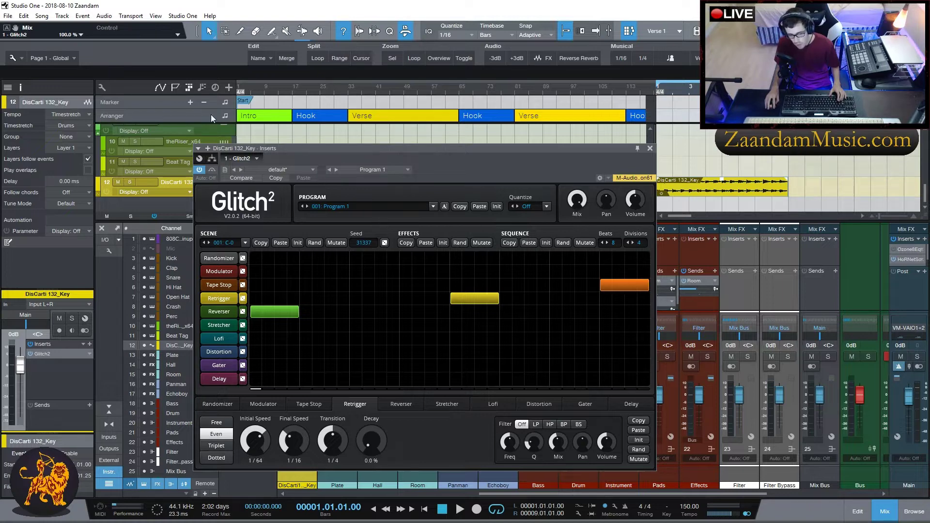
{"action": "left_click", "coordinate": [7, 29]}
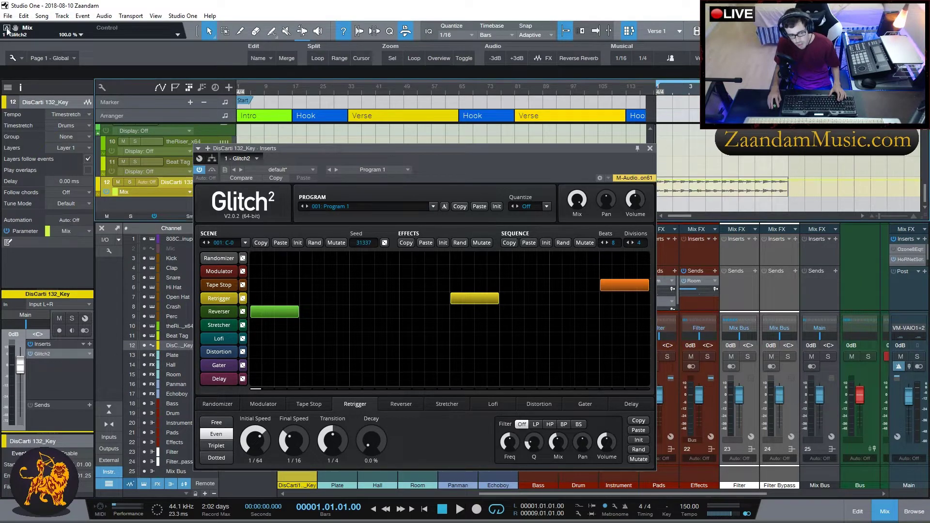
{"action": "left_click", "coordinate": [650, 150]}
{"action": "left_click", "coordinate": [137, 192]}
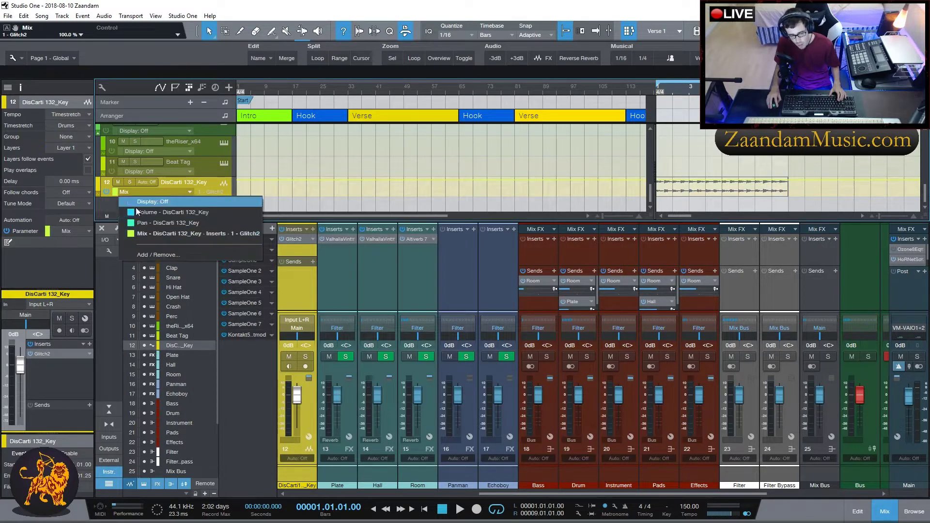
{"action": "left_click", "coordinate": [155, 237]}
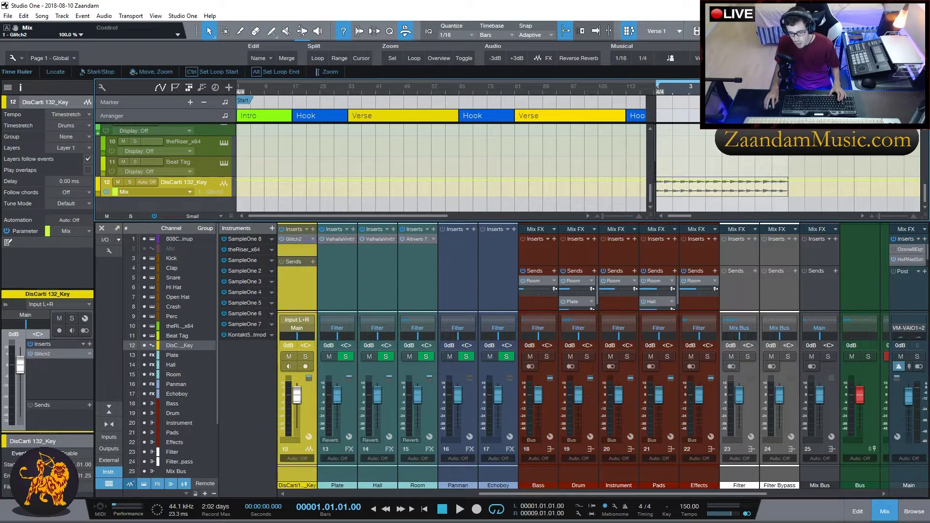
Hide the mixer, widen the scratch pad and set the track height to Normal, with the clip's start in view
{"action": "key", "text": "F3"}
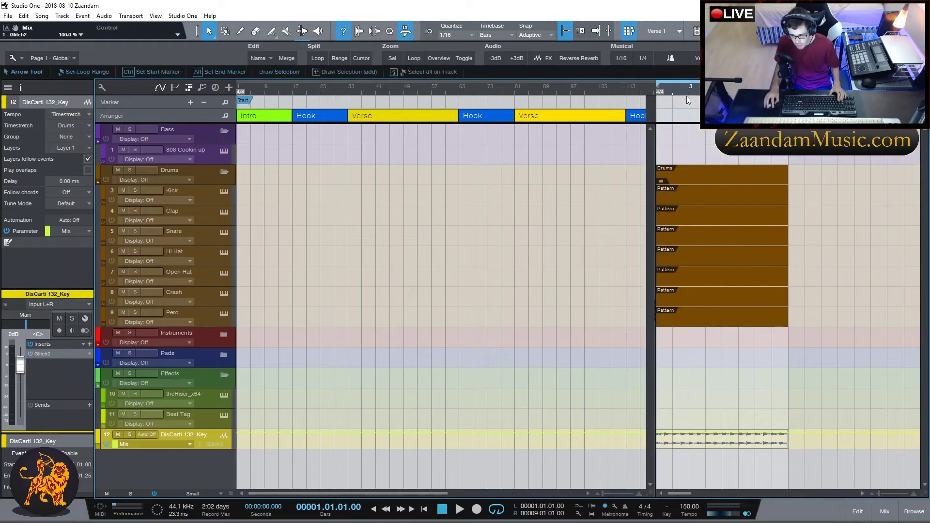
{"action": "left_click_drag", "start_coordinate": [649, 138], "coordinate": [336, 160]}
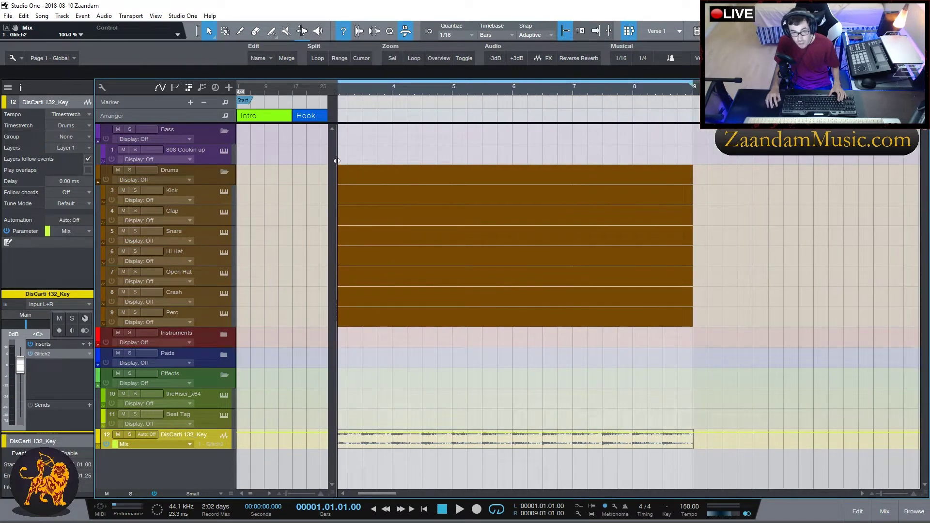
{"action": "left_click", "coordinate": [208, 490]}
{"action": "left_click", "coordinate": [198, 457]}
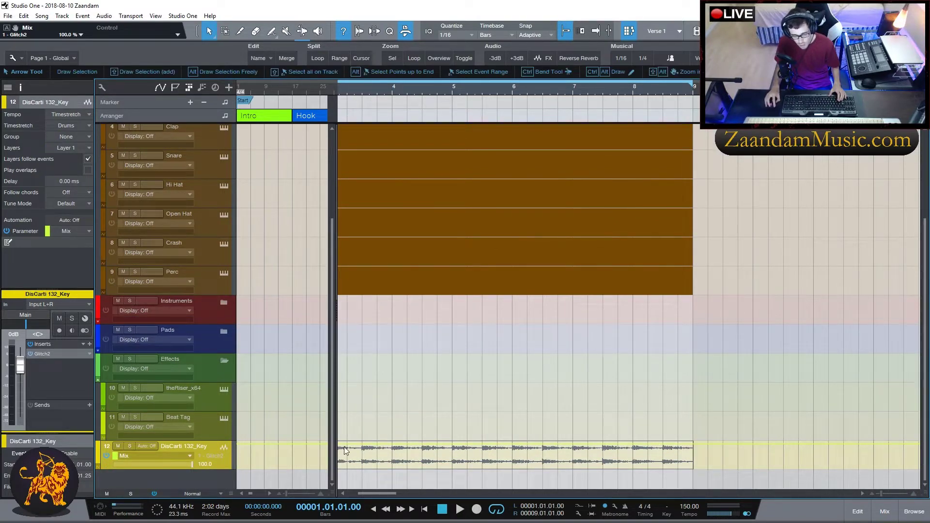
{"action": "left_click_drag", "start_coordinate": [379, 492], "coordinate": [365, 493]}
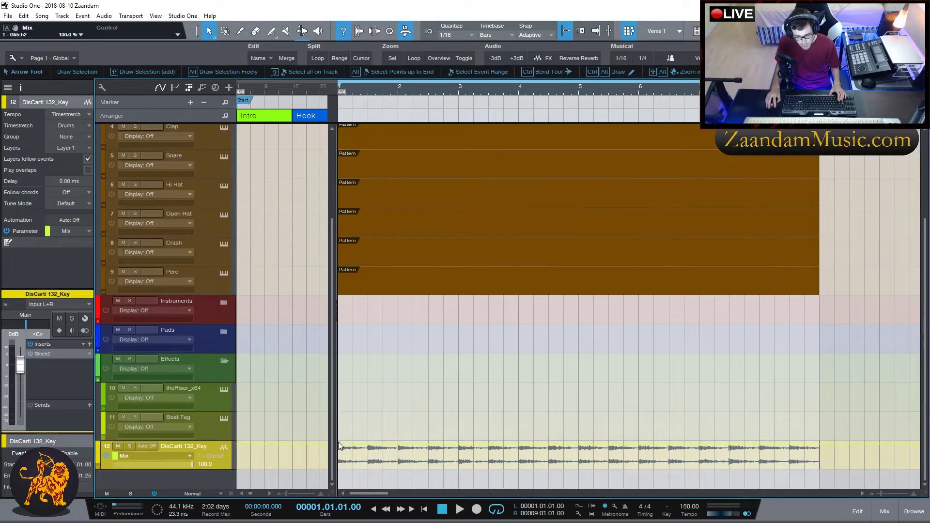
Shape the Glitch2 Mix envelope to stay at 0 from bar 1, jump to full at bar 5 and drop to 0 at bar 9
{"action": "left_click_drag", "start_coordinate": [352, 445], "coordinate": [339, 479]}
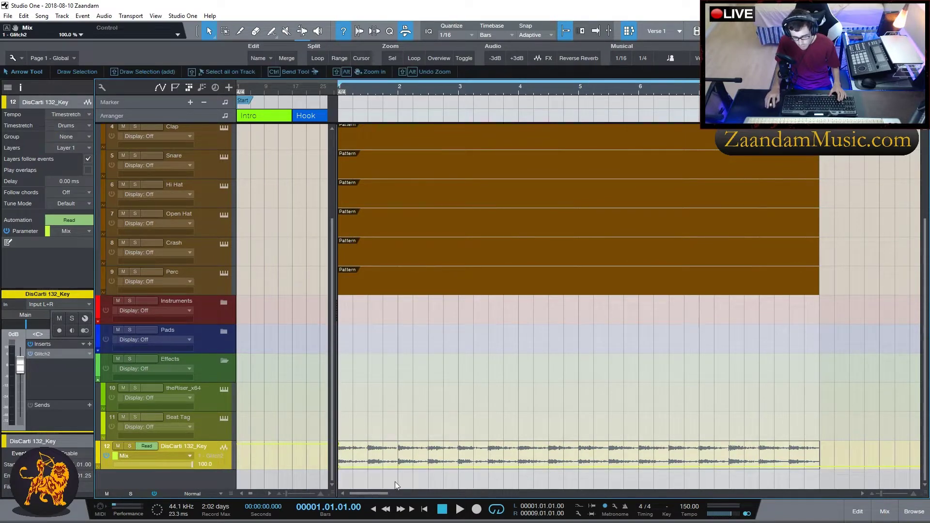
{"action": "left_click_drag", "start_coordinate": [511, 467], "coordinate": [580, 473]}
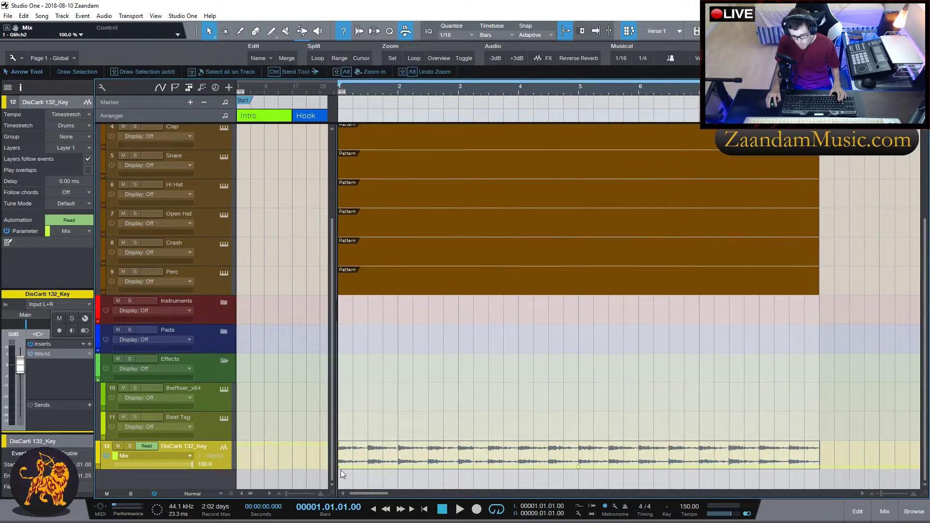
{"action": "left_click_drag", "start_coordinate": [611, 473], "coordinate": [579, 443]}
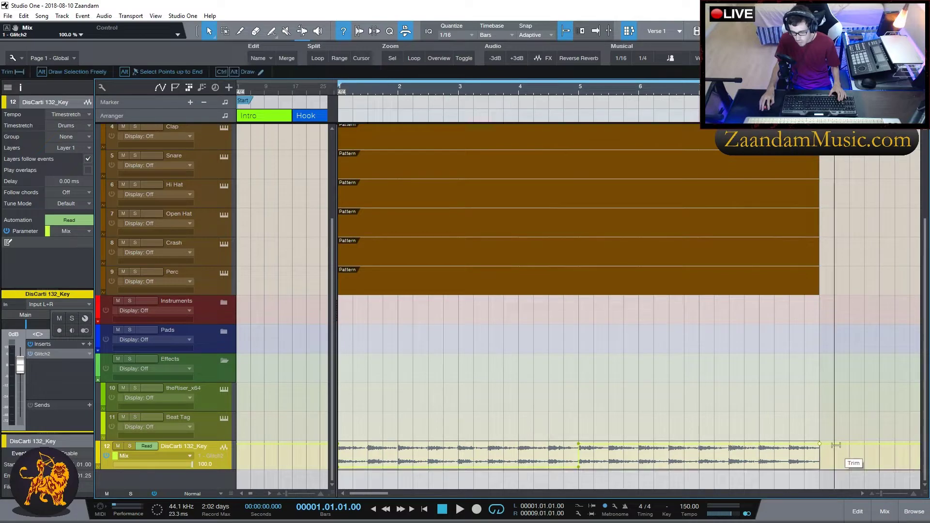
{"action": "left_click_drag", "start_coordinate": [836, 447], "coordinate": [820, 480]}
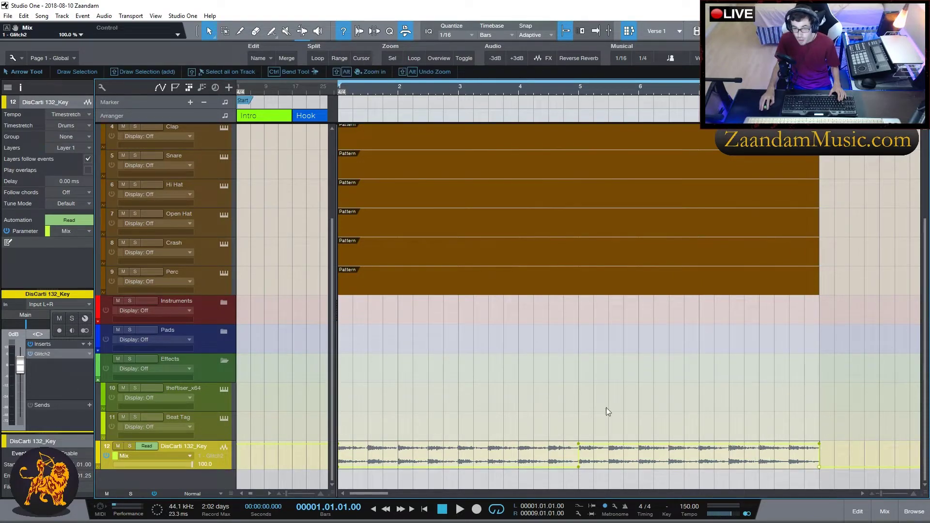
Return to the song start and open the Glitch2 window above the DisCarti 132_Key clip, with the mixer hidden
{"action": "left_click", "coordinate": [388, 91]}
{"action": "key", "text": "Home"}
{"action": "key", "text": "F3"}
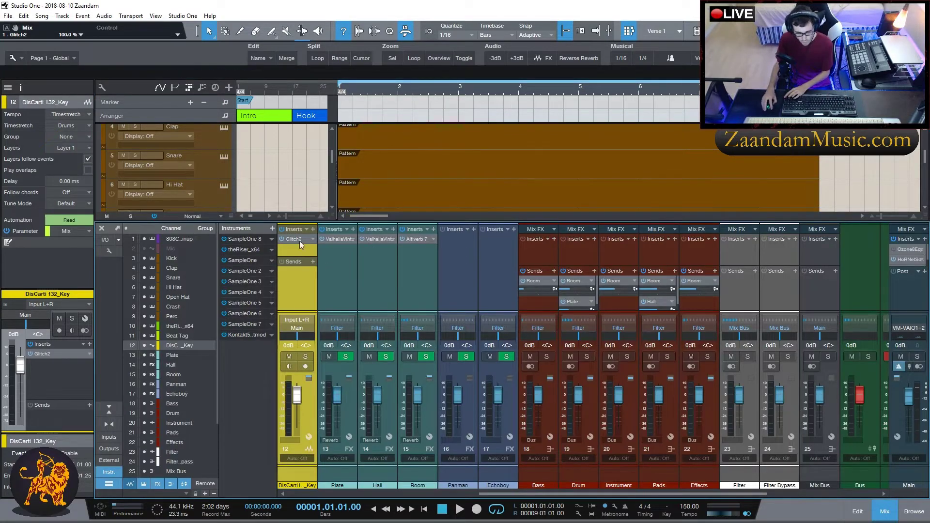
{"action": "left_click", "coordinate": [300, 241]}
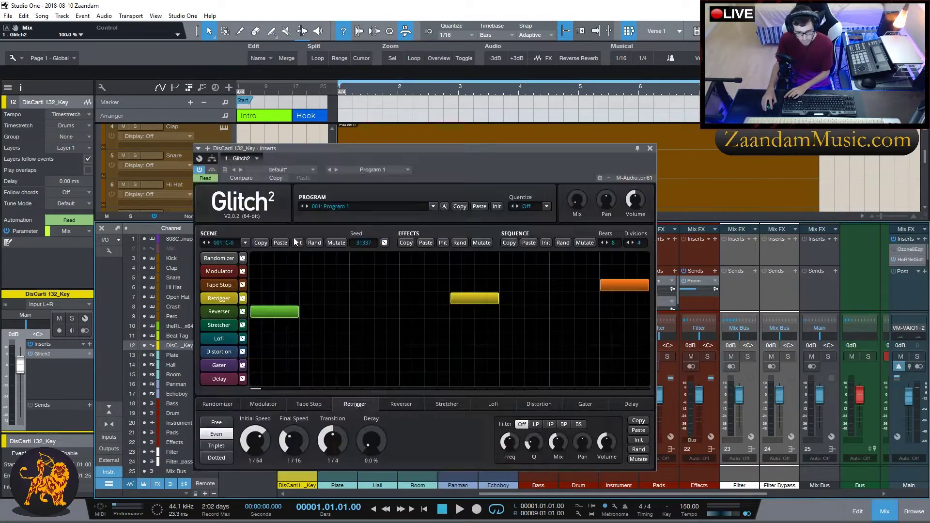
{"action": "left_click", "coordinate": [884, 511]}
{"action": "left_click_drag", "start_coordinate": [489, 149], "coordinate": [655, 92]}
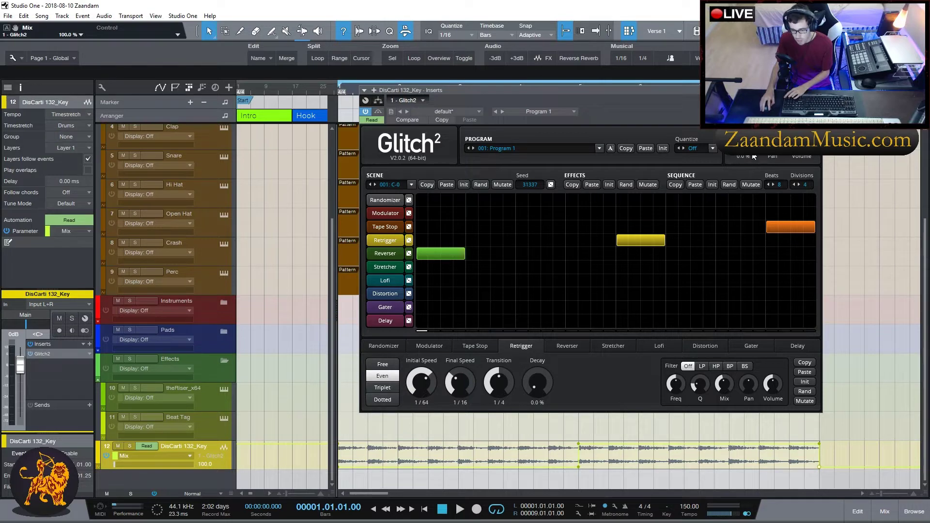
Play the song from the start to watch Glitch2's Mix knob follow the automation, then stop playback
{"action": "double_click", "coordinate": [353, 90]}
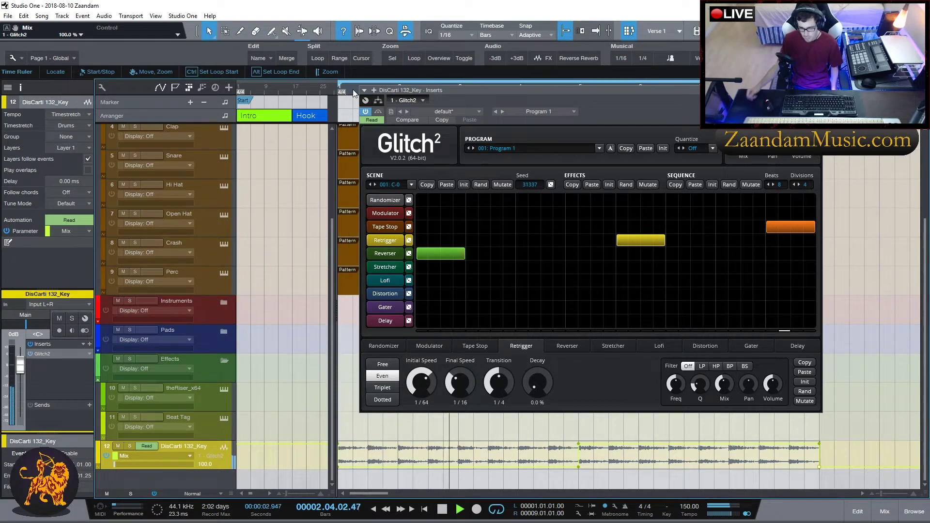
{"action": "left_click_drag", "start_coordinate": [575, 91], "coordinate": [448, 110]}
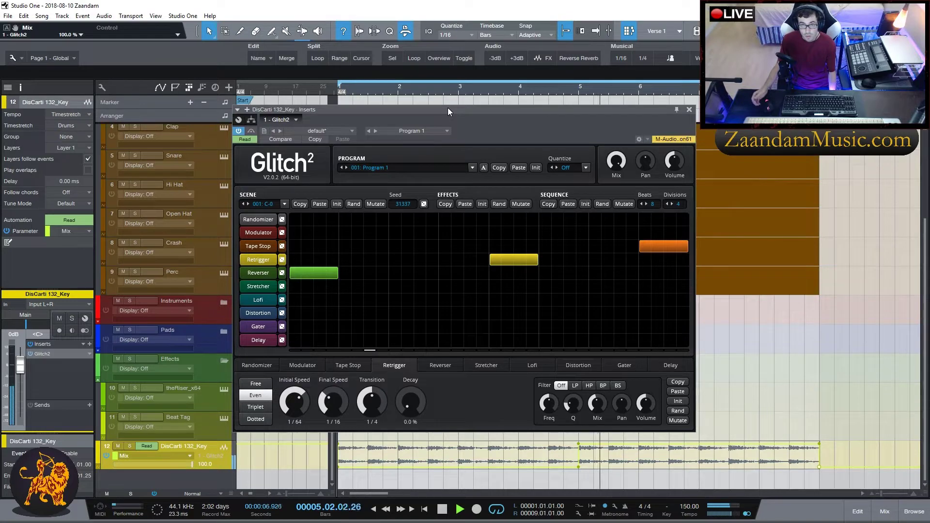
{"action": "key", "text": "space"}
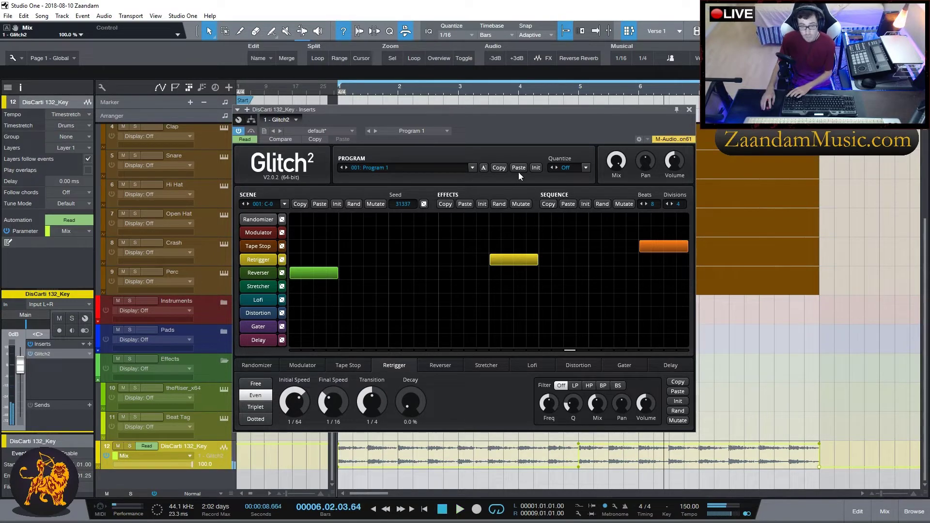
{"action": "left_click", "coordinate": [458, 88]}
{"action": "key", "text": "space"}
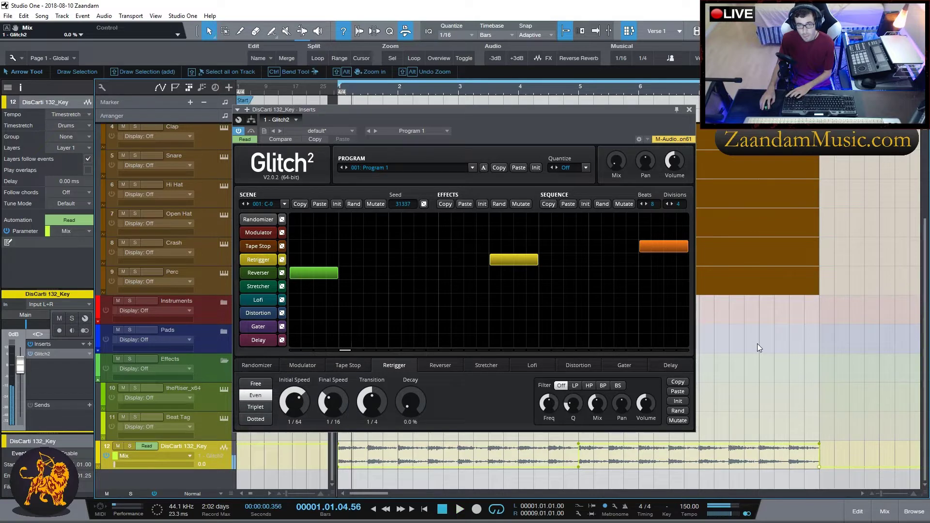
Close the Glitch2 window and move the Mix envelope's rise to bar 7, leaving playback stopped at the song start
{"action": "left_click", "coordinate": [688, 110]}
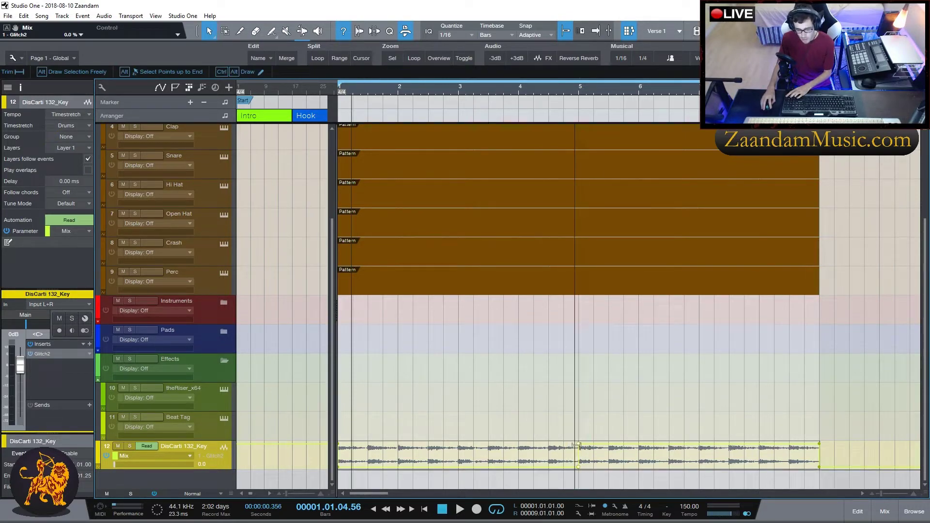
{"action": "left_click_drag", "start_coordinate": [579, 448], "coordinate": [699, 446]}
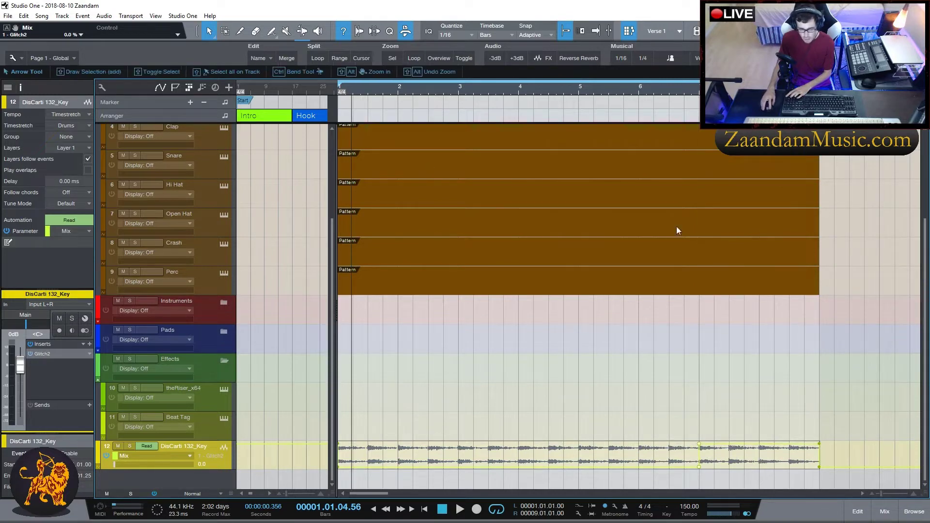
{"action": "key", "text": "space"}
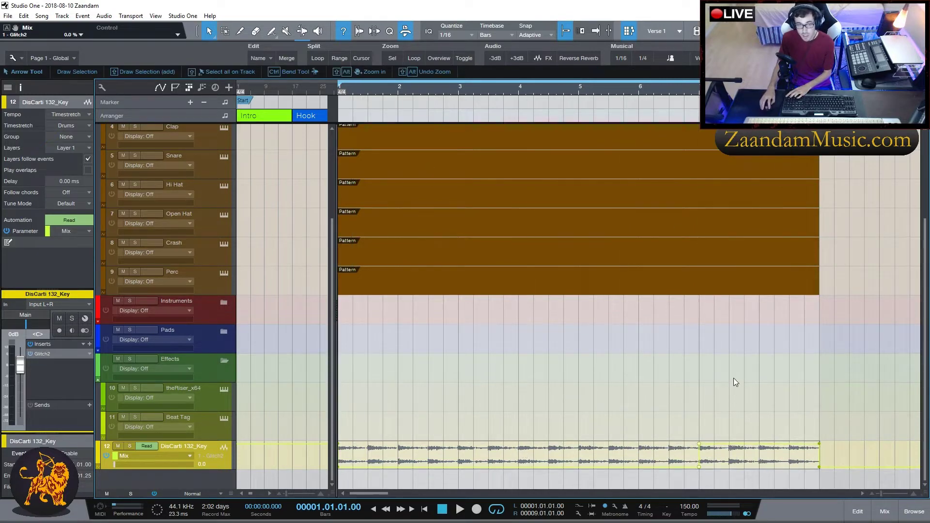
{"action": "key", "text": "space"}
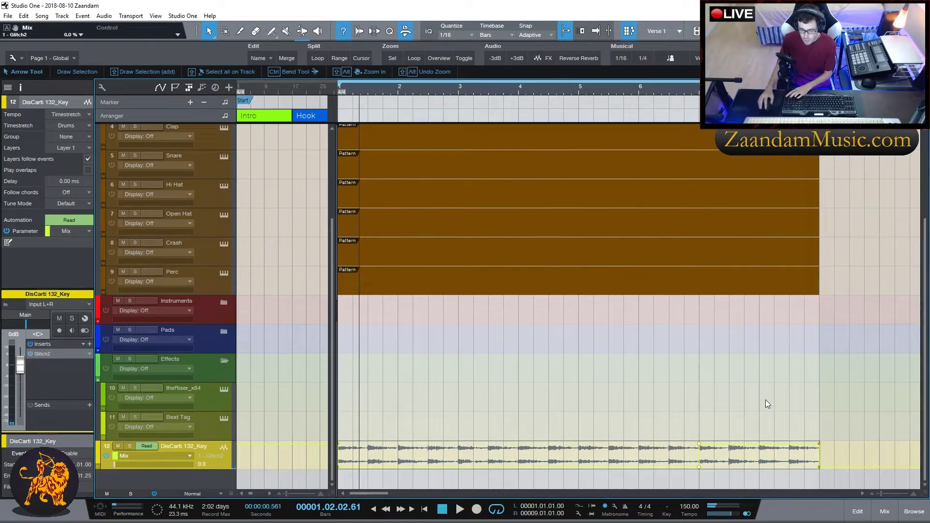
{"action": "key", "text": "comma"}
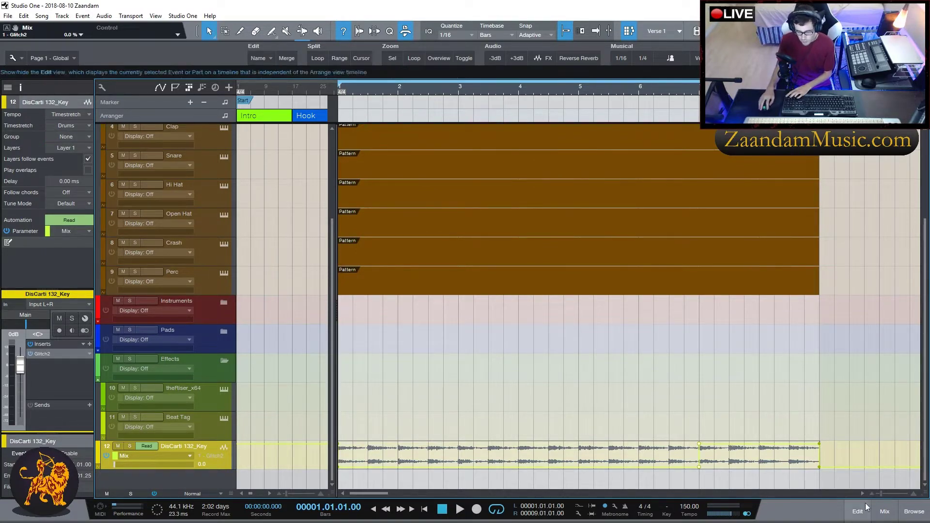
Find WOW2 by searching the effects for "sugar" and insert it after Glitch2 on DisCarti 132_Key, leaving the browser and mixer hidden
{"action": "left_click", "coordinate": [884, 512]}
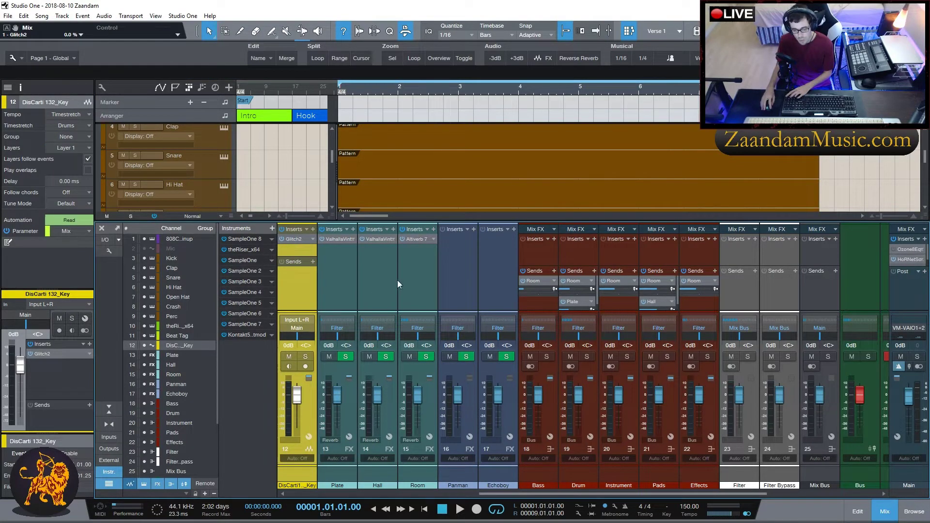
{"action": "left_click", "coordinate": [914, 511]}
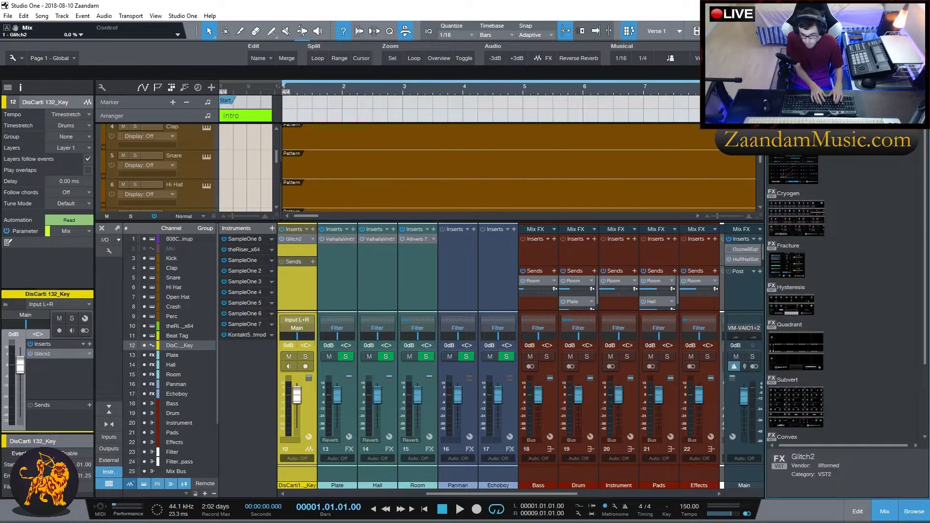
{"action": "type", "text": "sugar"}
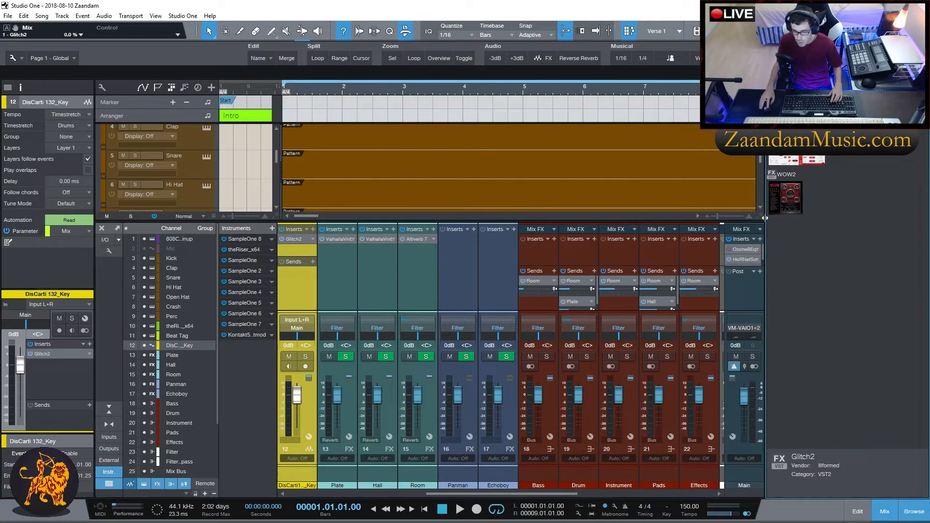
{"action": "left_click", "coordinate": [800, 193]}
{"action": "left_click_drag", "start_coordinate": [679, 231], "coordinate": [287, 248]}
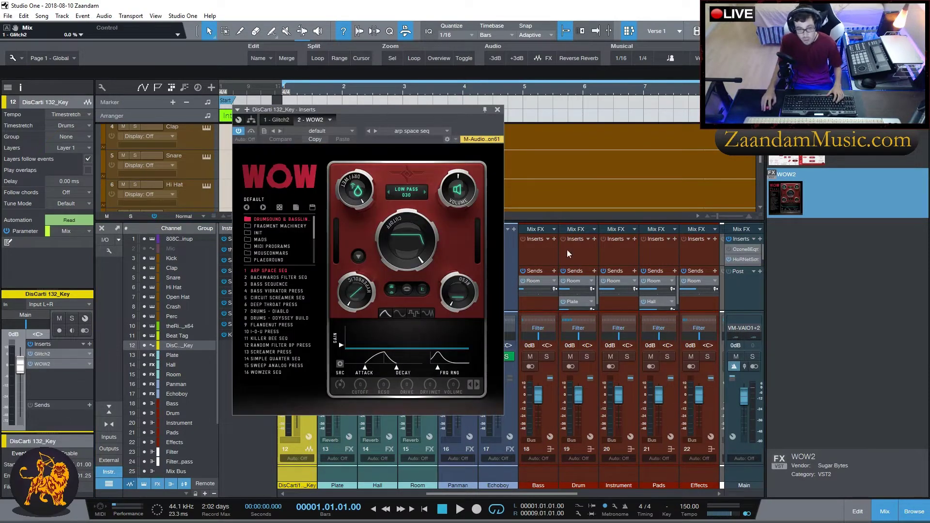
{"action": "left_click", "coordinate": [914, 512]}
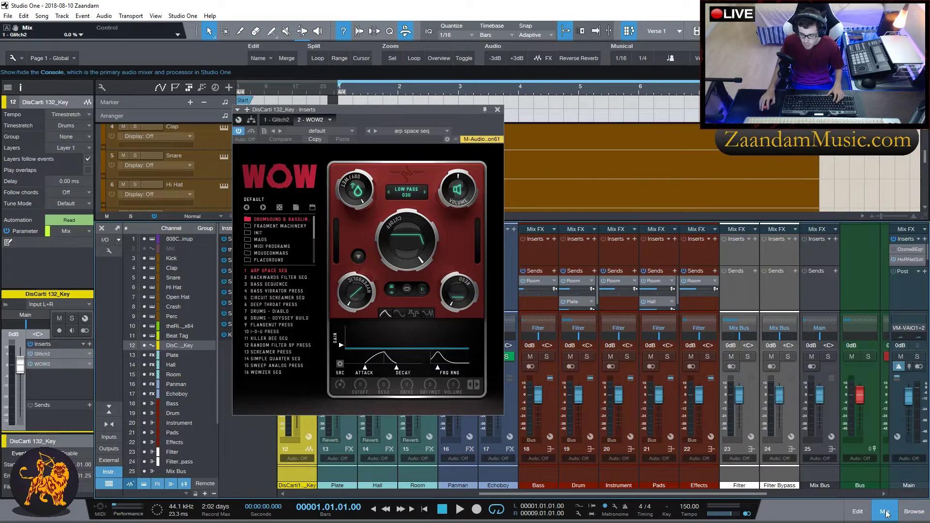
{"action": "left_click", "coordinate": [883, 514]}
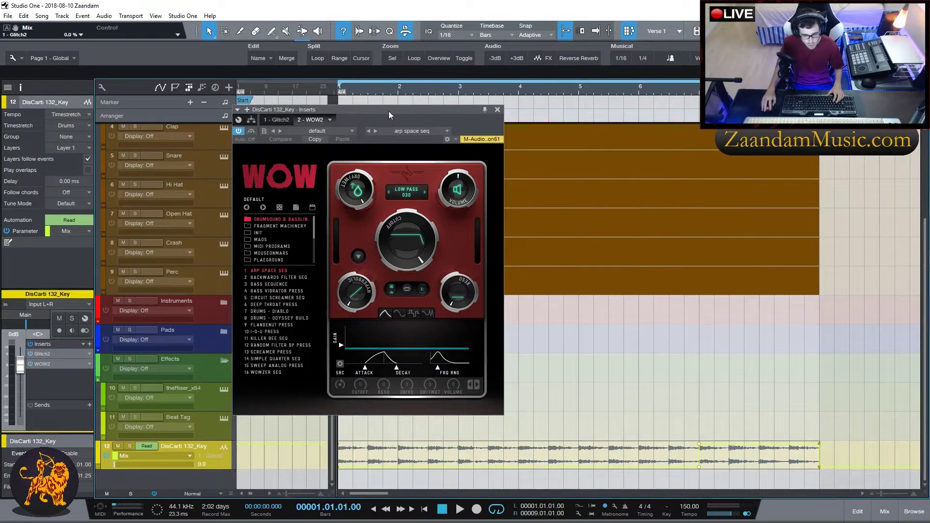
{"action": "left_click_drag", "start_coordinate": [389, 111], "coordinate": [470, 141]}
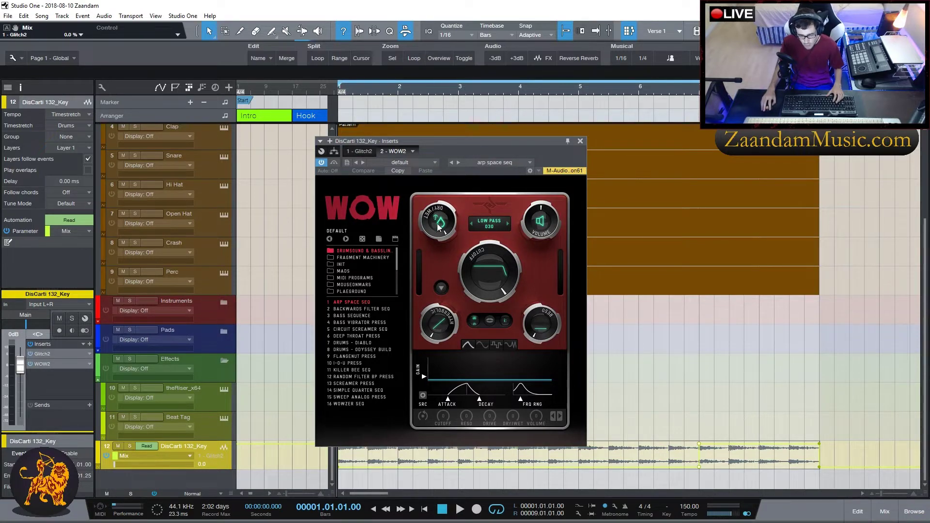
Add WOW2's Dry/Wet as an automation parameter, display its Mix_Dry_Wet envelope on DisCarti 132_Key and close the plug-in window
{"action": "left_click_drag", "start_coordinate": [438, 221], "coordinate": [440, 224]}
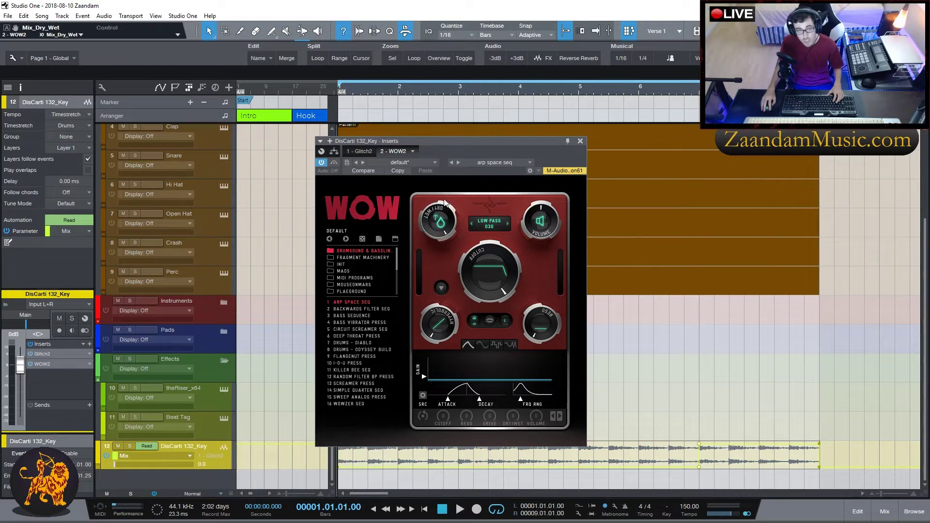
{"action": "left_click", "coordinate": [7, 29]}
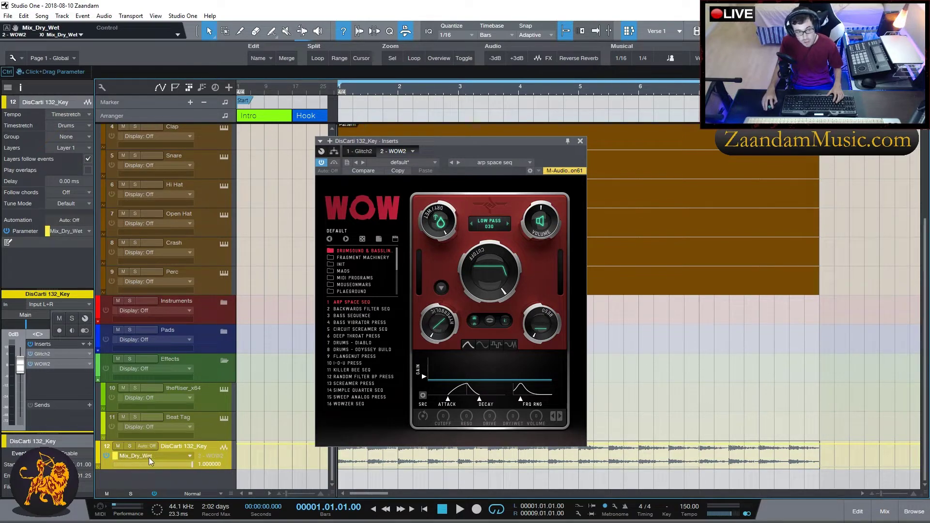
{"action": "left_click", "coordinate": [167, 457]}
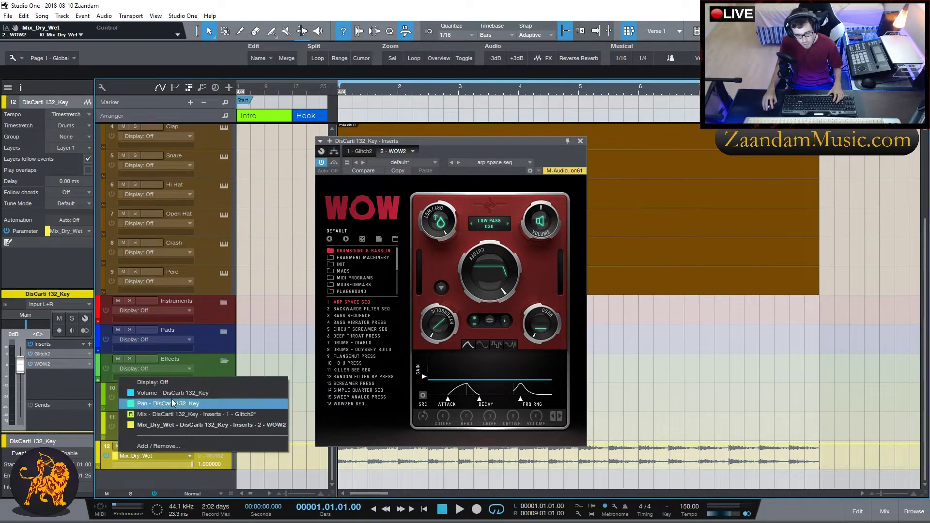
{"action": "left_click", "coordinate": [159, 426]}
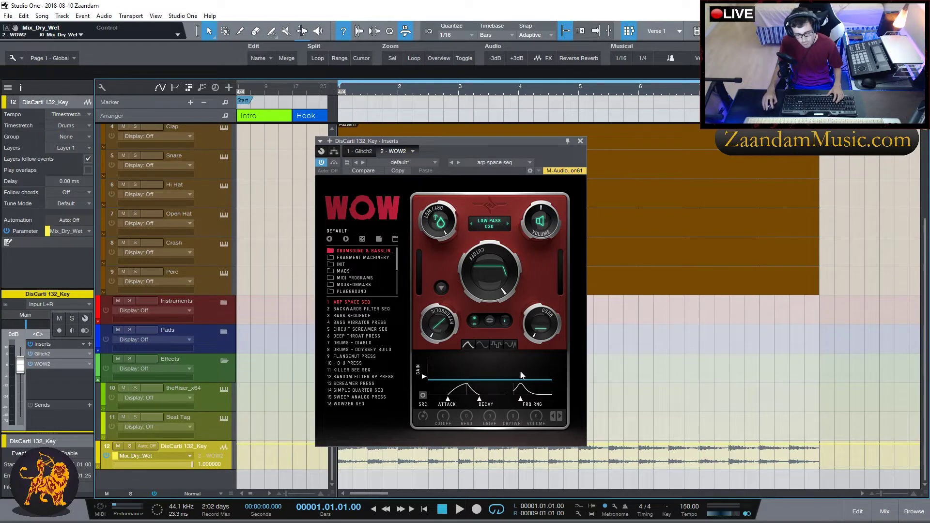
{"action": "left_click", "coordinate": [580, 142]}
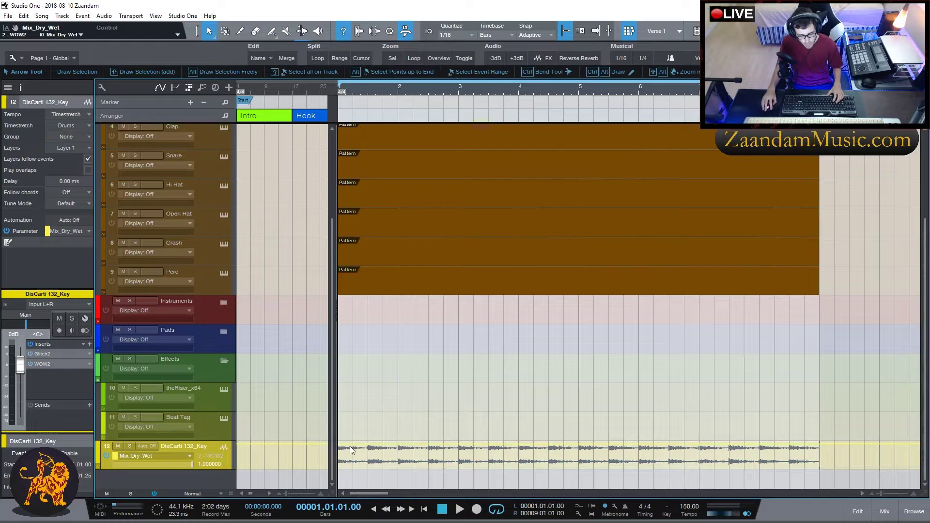
Shape the Mix_Dry_Wet envelope to stay at 0 from bar 1, jump to full on bar 4's last beat and drop to 0 at bar 9
{"action": "left_click_drag", "start_coordinate": [351, 447], "coordinate": [338, 476]}
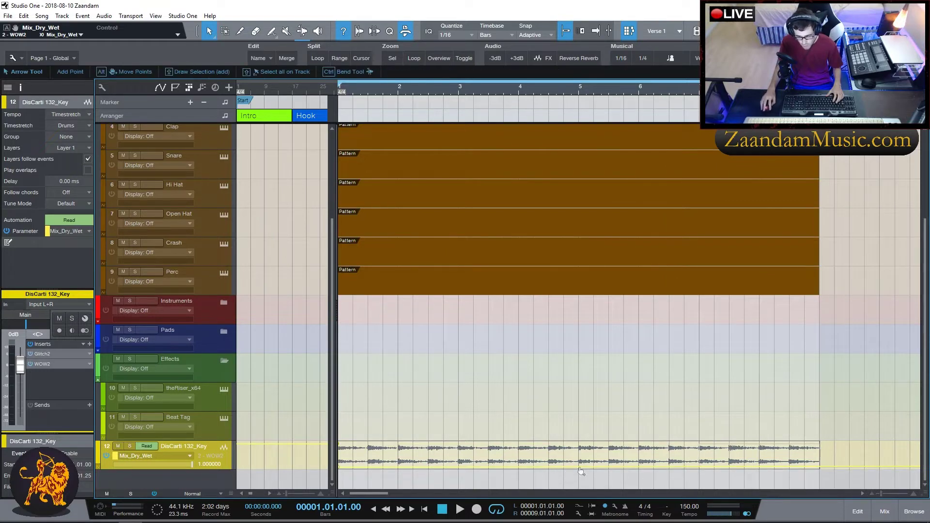
{"action": "left_click_drag", "start_coordinate": [592, 469], "coordinate": [578, 445]}
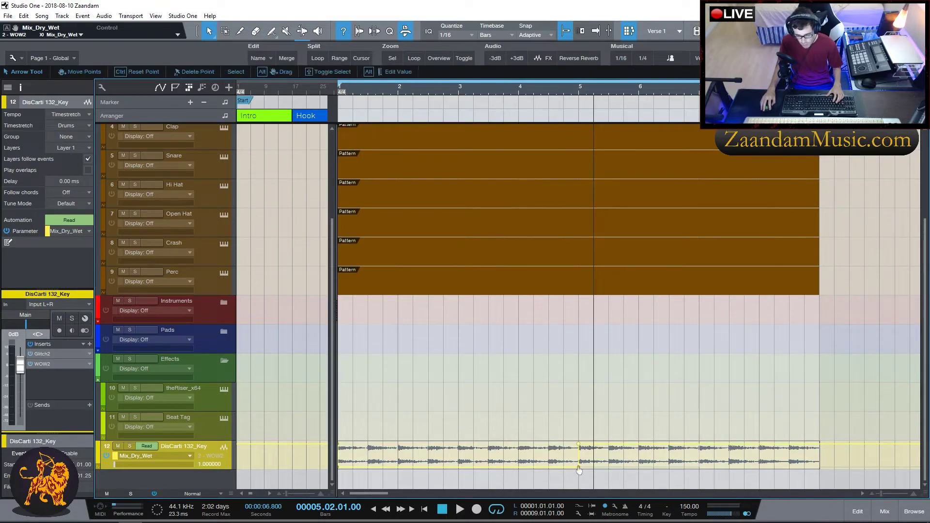
{"action": "mouse_move", "coordinate": [579, 470]}
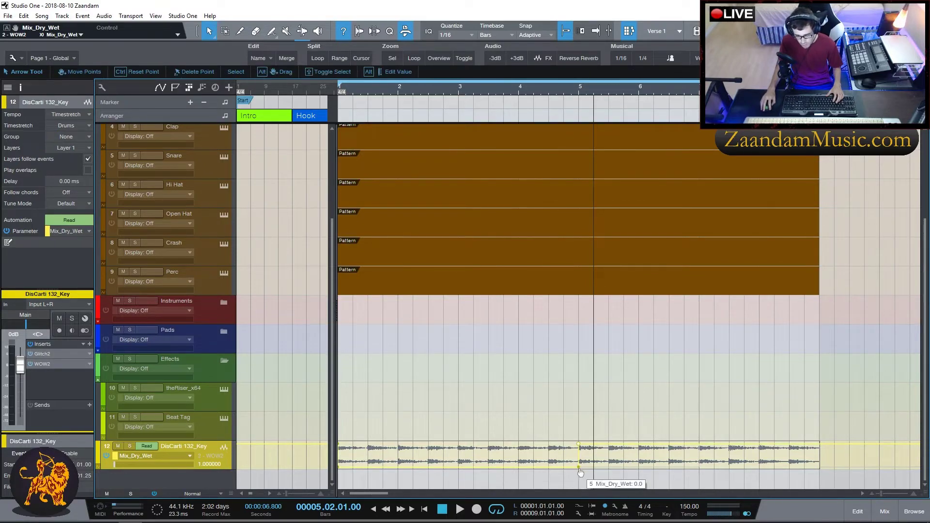
{"action": "left_click_drag", "start_coordinate": [580, 472], "coordinate": [563, 443]}
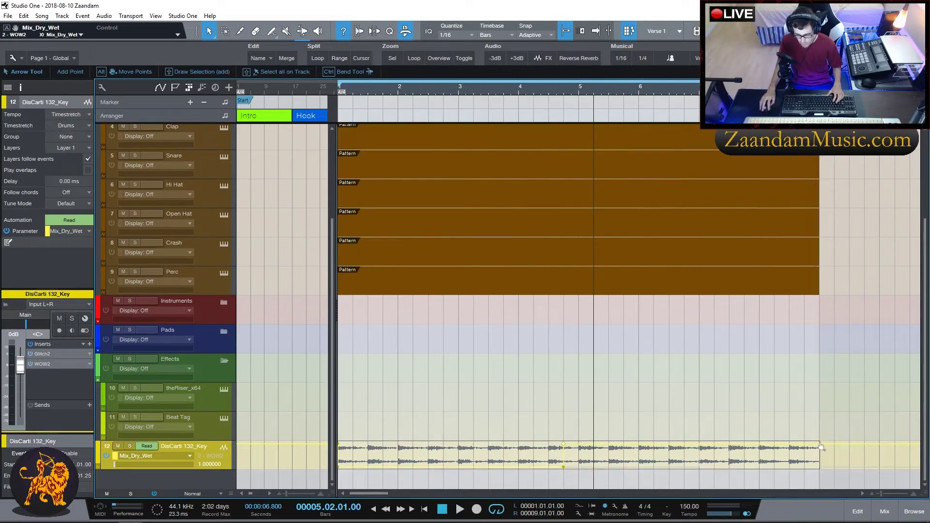
{"action": "left_click_drag", "start_coordinate": [835, 446], "coordinate": [818, 472]}
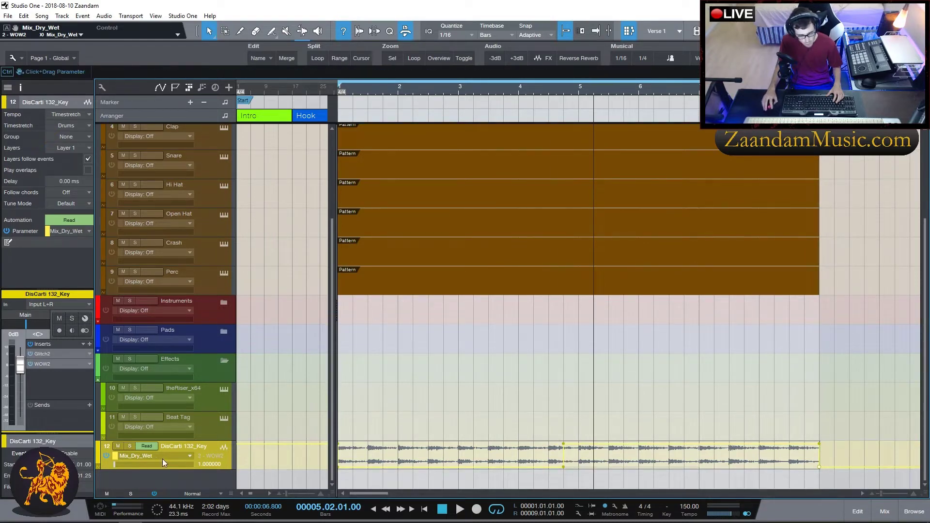
Display WOW2's Cutoff automation envelope on DisCarti 132_Key, then close the plug-in window and hide the mixer
{"action": "key", "text": "F3"}
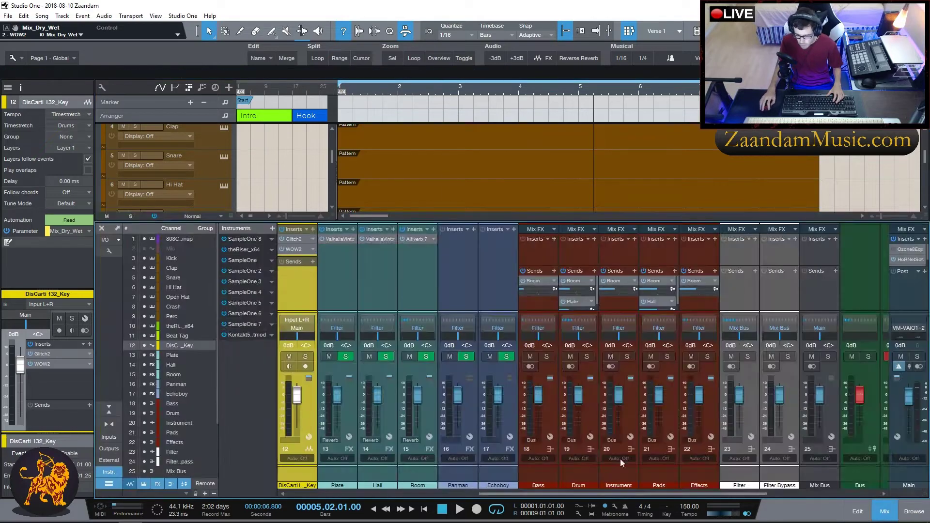
{"action": "double_click", "coordinate": [296, 251]}
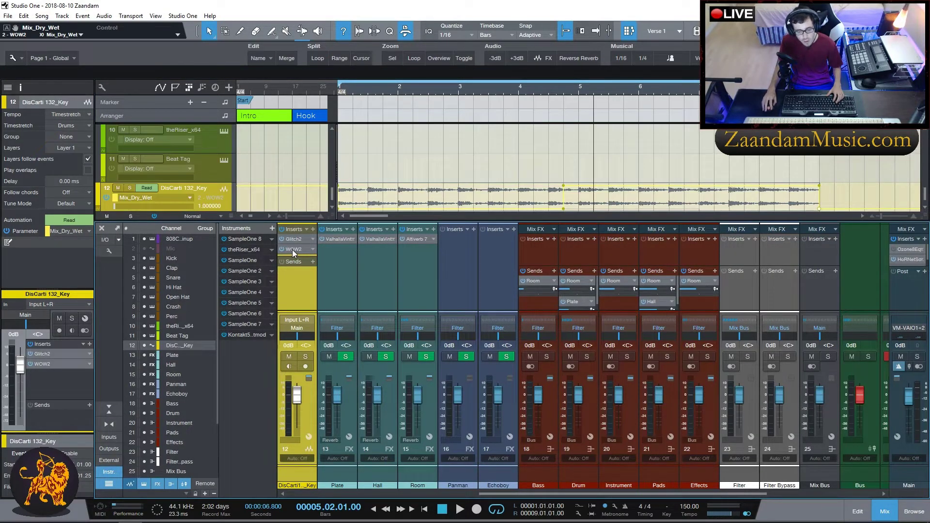
{"action": "double_click", "coordinate": [293, 251]}
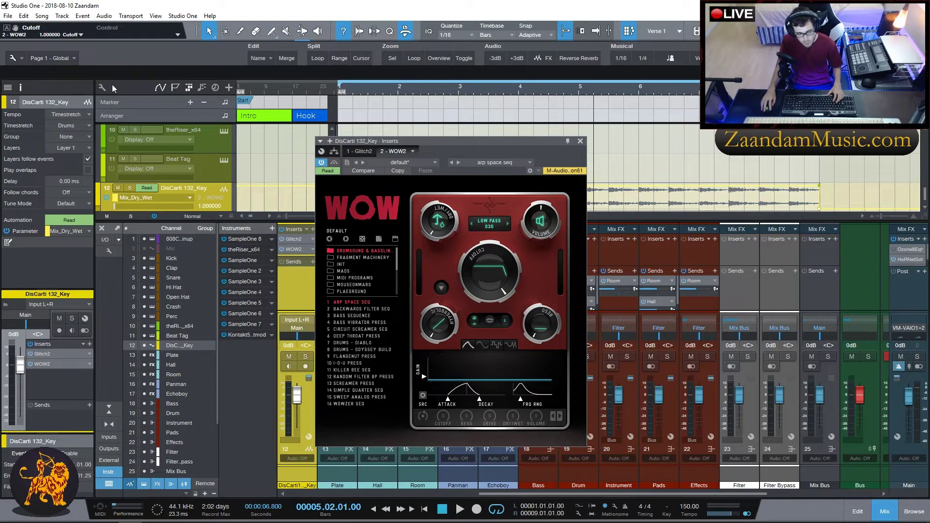
{"action": "left_click", "coordinate": [7, 29]}
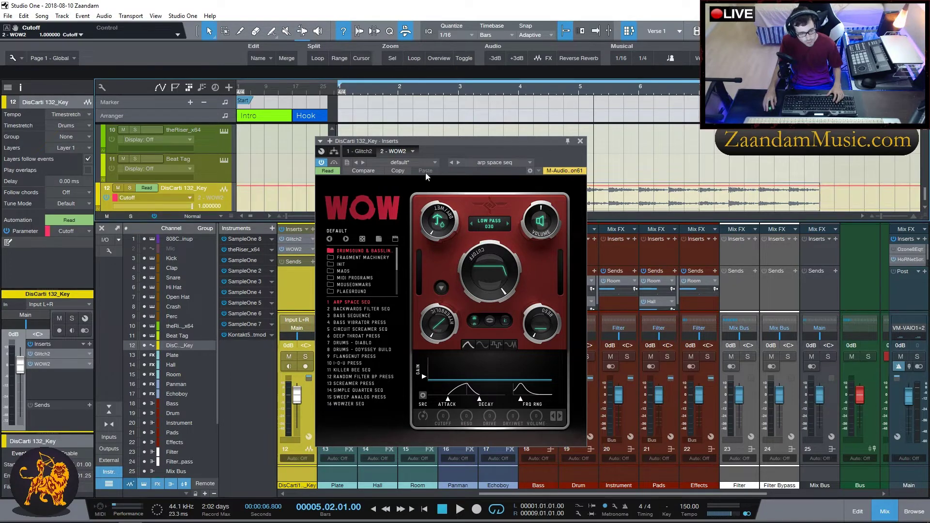
{"action": "left_click", "coordinate": [580, 141]}
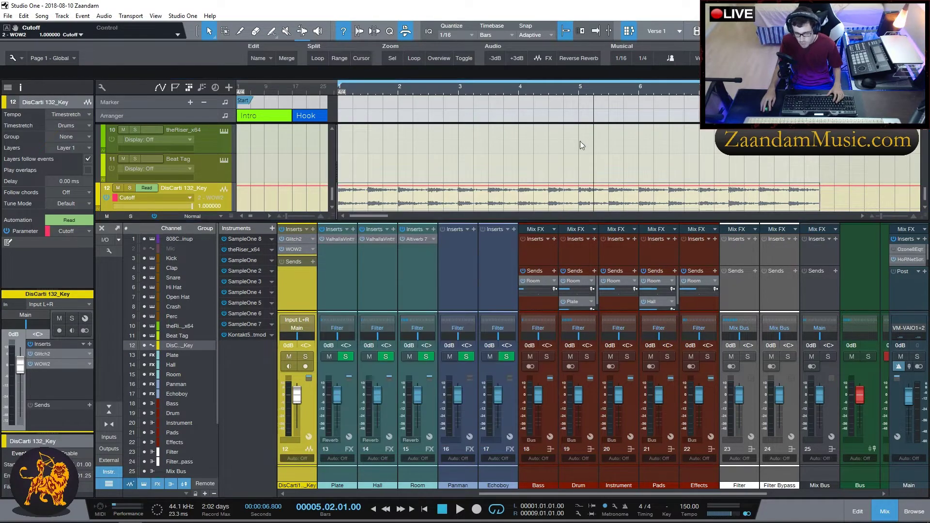
{"action": "left_click", "coordinate": [884, 512]}
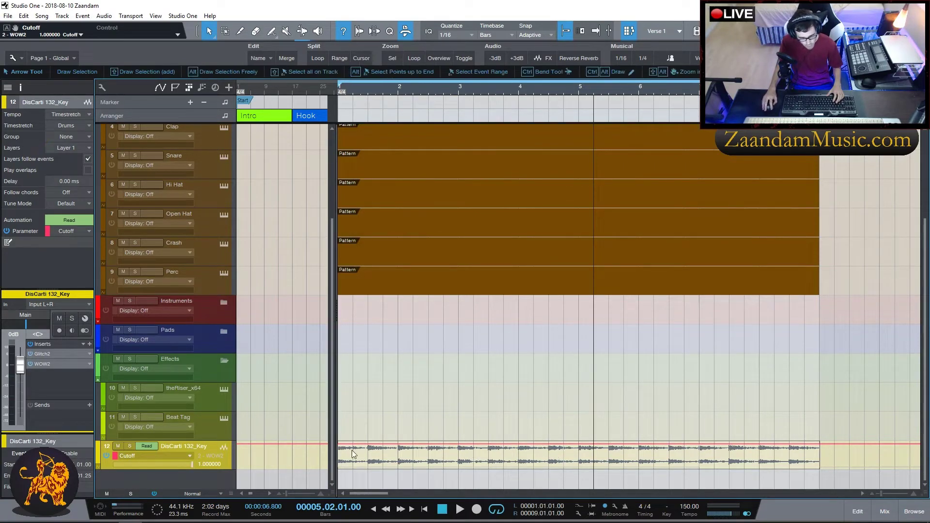
Shape the Cutoff envelope to stay at 0 from bar 1, rise from bar 4 to full at bar 5, hold until bar 6 and fall to 0 at bar 7
{"action": "left_click_drag", "start_coordinate": [355, 445], "coordinate": [339, 477]}
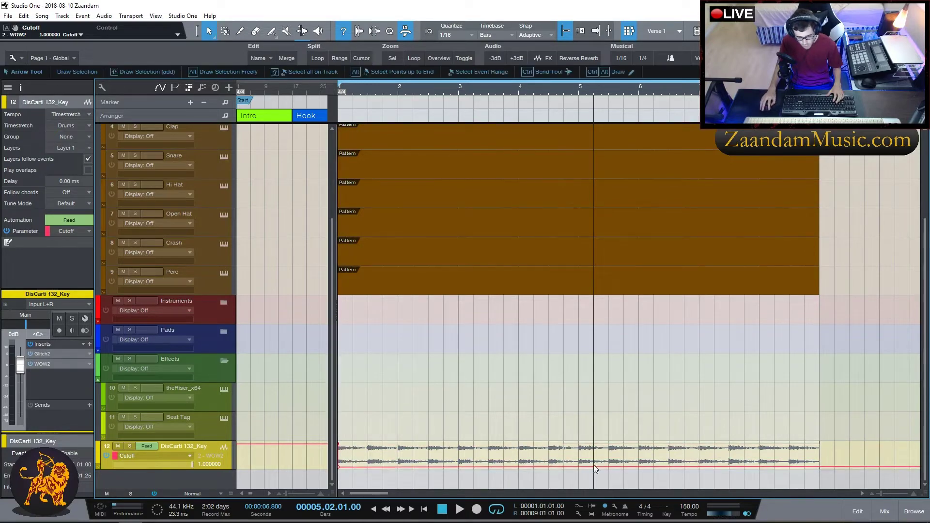
{"action": "left_click_drag", "start_coordinate": [577, 469], "coordinate": [520, 473]}
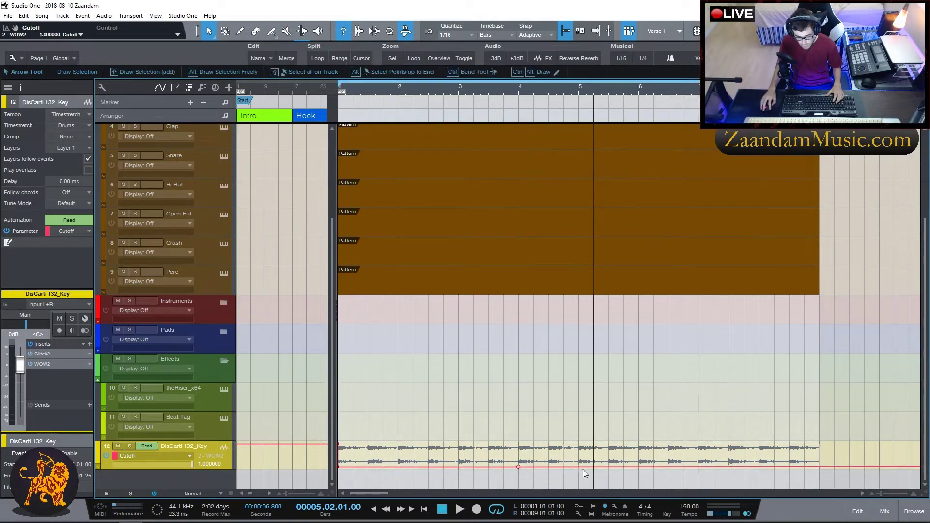
{"action": "left_click_drag", "start_coordinate": [576, 469], "coordinate": [579, 445]}
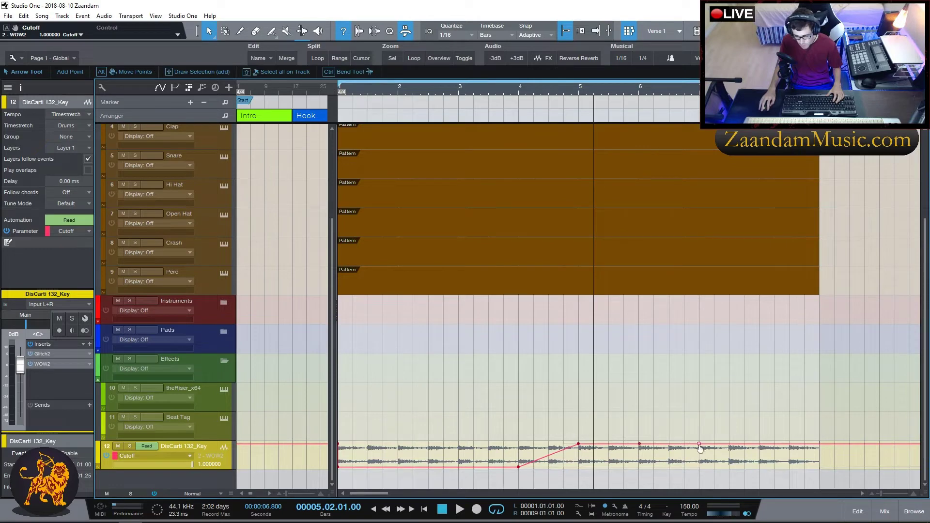
{"action": "left_click_drag", "start_coordinate": [699, 444], "coordinate": [699, 467]}
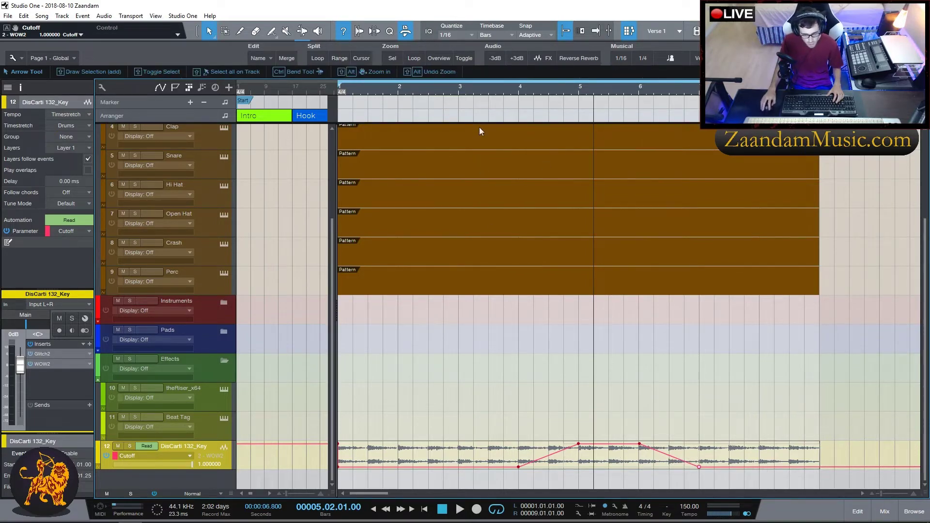
Open WOW2 from DisCarti 132_Key's inserts, hide the mixer and place the plug-in window clear of the track's Cutoff envelope
{"action": "left_click", "coordinate": [885, 512]}
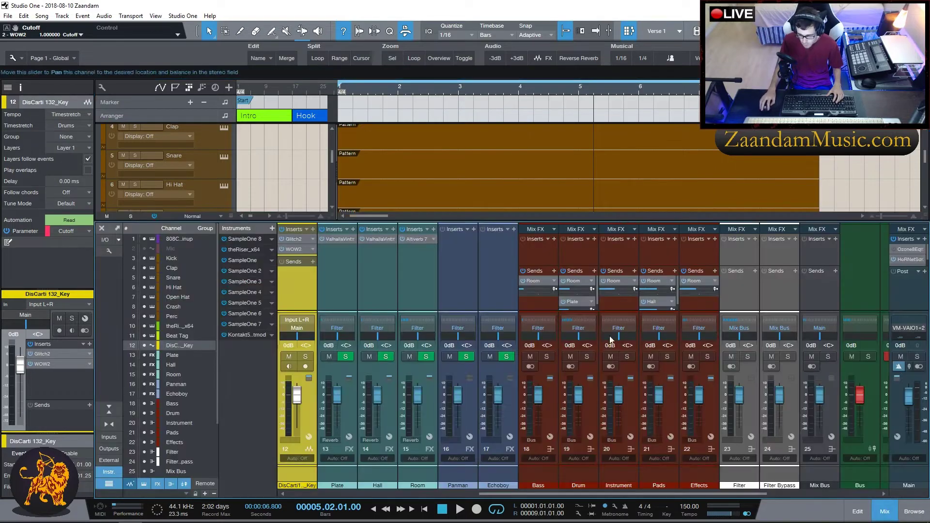
{"action": "double_click", "coordinate": [292, 252]}
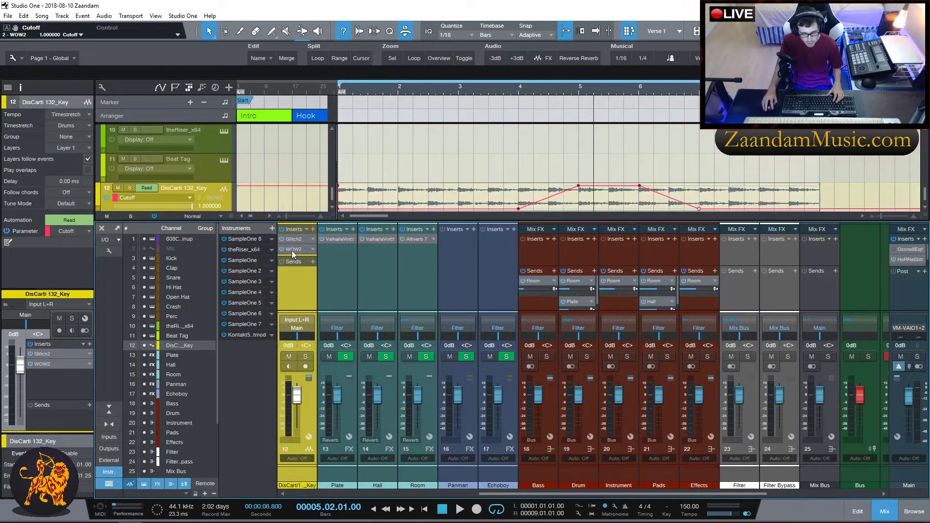
{"action": "left_click", "coordinate": [880, 511]}
{"action": "left_click_drag", "start_coordinate": [495, 142], "coordinate": [432, 105]}
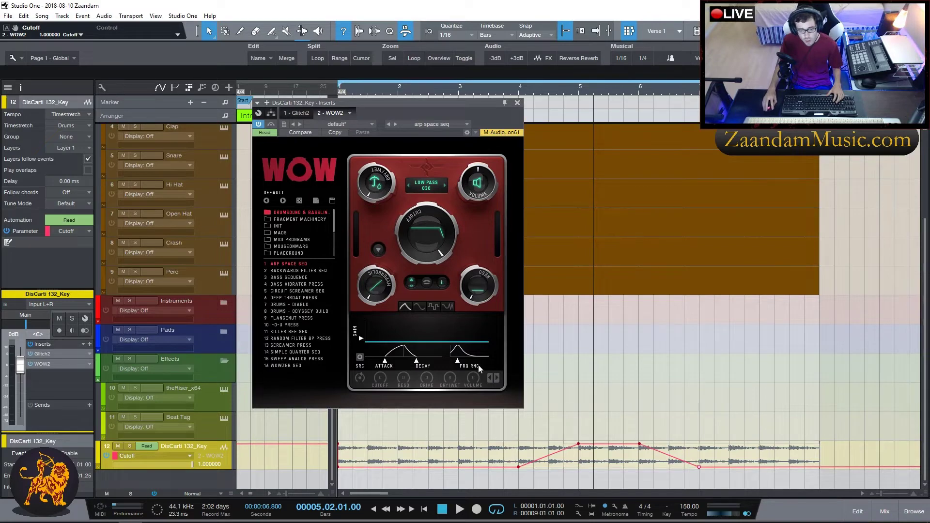
Play the loop from the song start and again from bar 2 beat 3 to check the Cutoff sweep, stopping after each pass
{"action": "left_click", "coordinate": [390, 85]}
{"action": "key", "text": "comma"}
{"action": "key", "text": "space"}
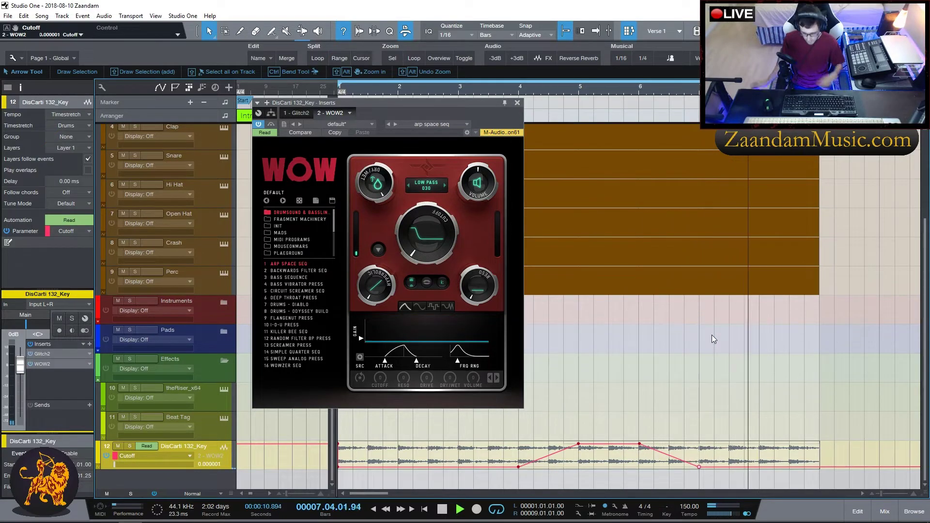
{"action": "key", "text": "space"}
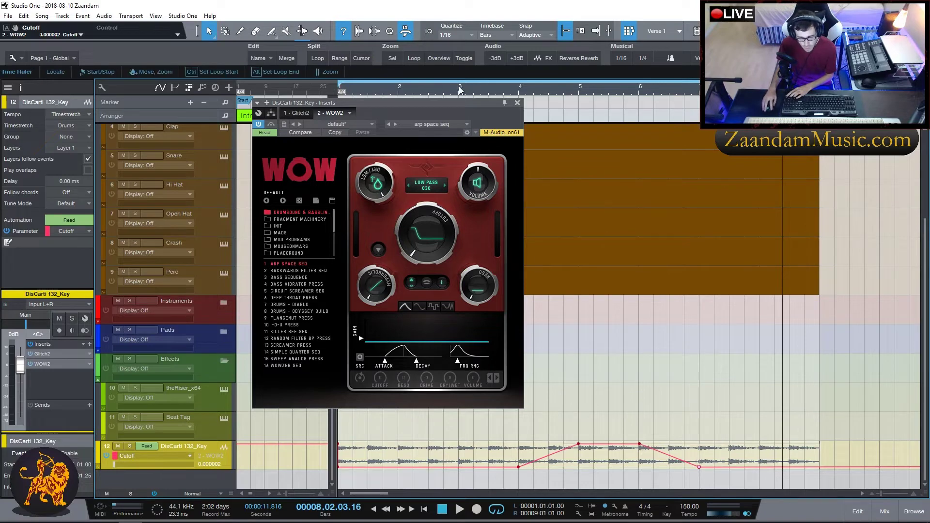
{"action": "left_click", "coordinate": [435, 89]}
{"action": "left_click", "coordinate": [548, 456]}
{"action": "key", "text": "space"}
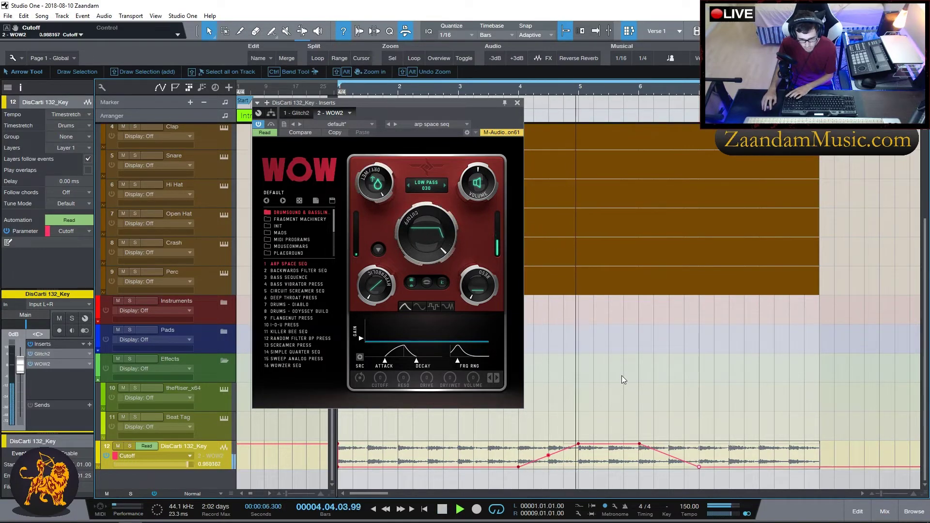
{"action": "key", "text": "space"}
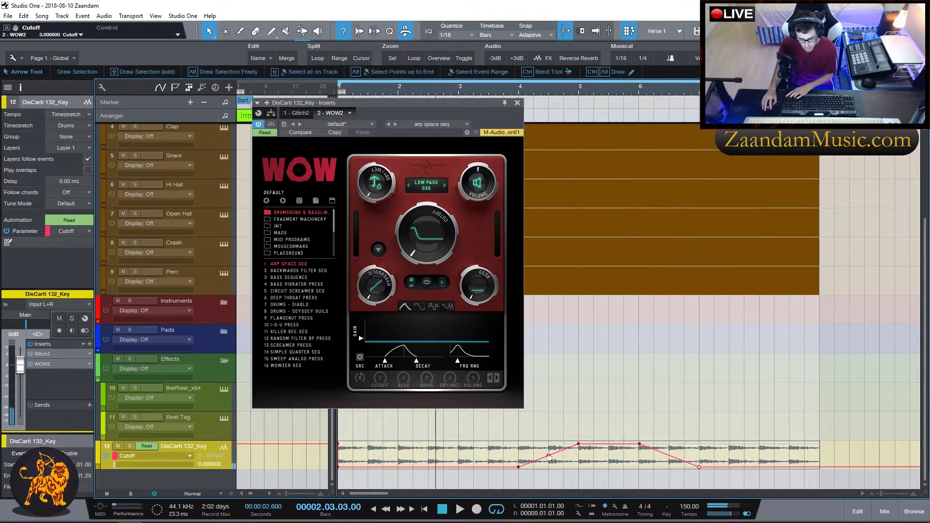
Display the Mix_Dry_Wet envelope on DisCarti 132_Key and move its jump to full to the start of bar 5
{"action": "left_click", "coordinate": [180, 456]}
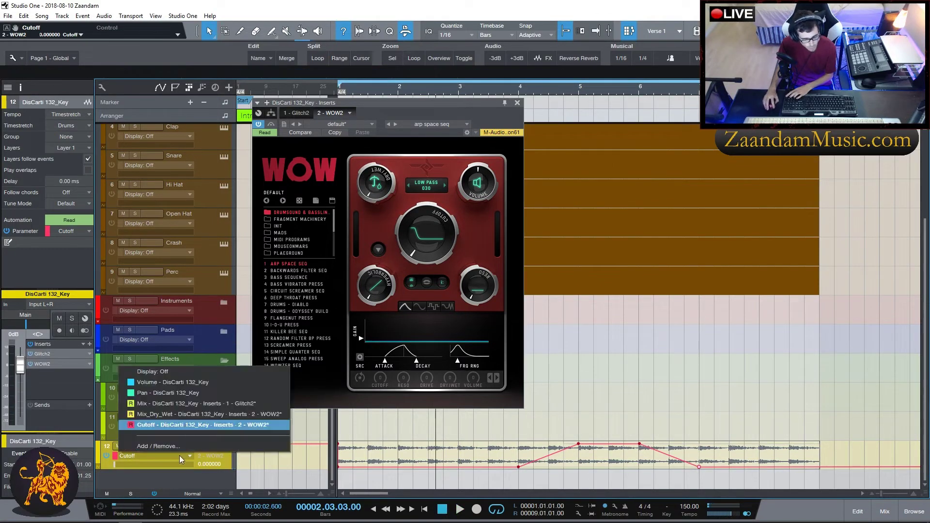
{"action": "left_click", "coordinate": [161, 415]}
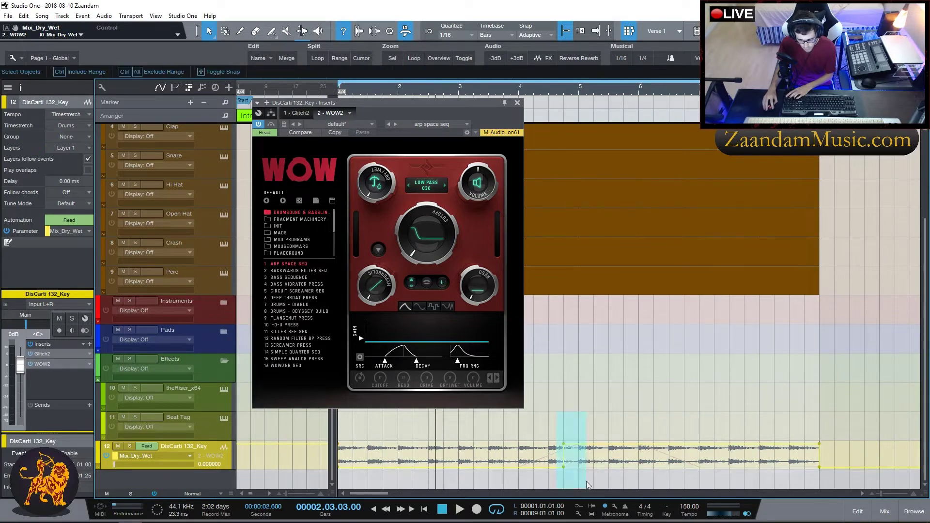
{"action": "left_click_drag", "start_coordinate": [561, 467], "coordinate": [580, 472]}
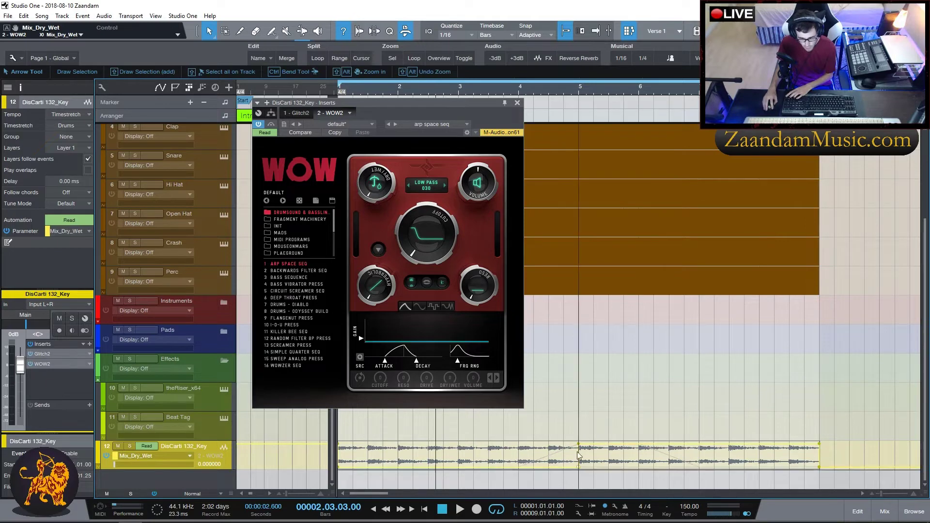
Reshape the Cutoff envelope to rise from 0 at bar 5 to full at bar 5 beat 3, hold until bar 8 beat 3 and fall to 0 at bar 9
{"action": "left_click", "coordinate": [161, 455]}
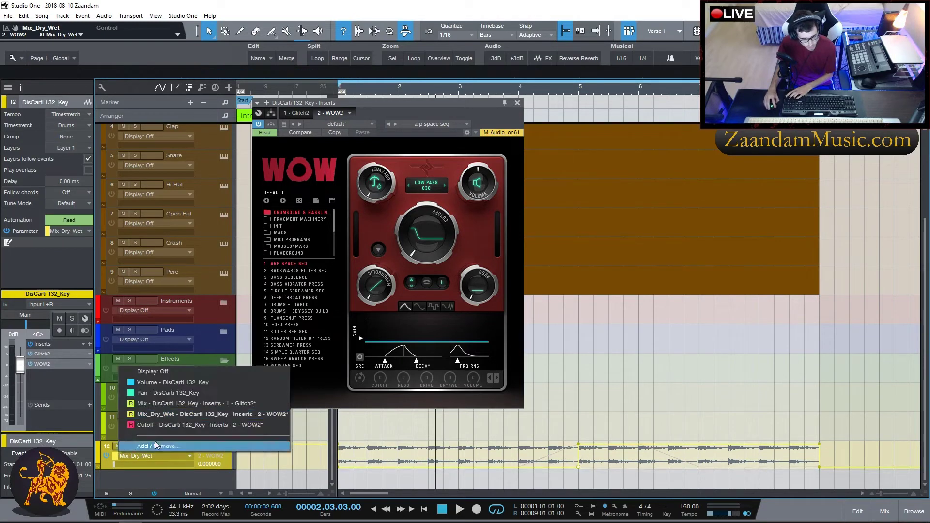
{"action": "left_click", "coordinate": [164, 426]}
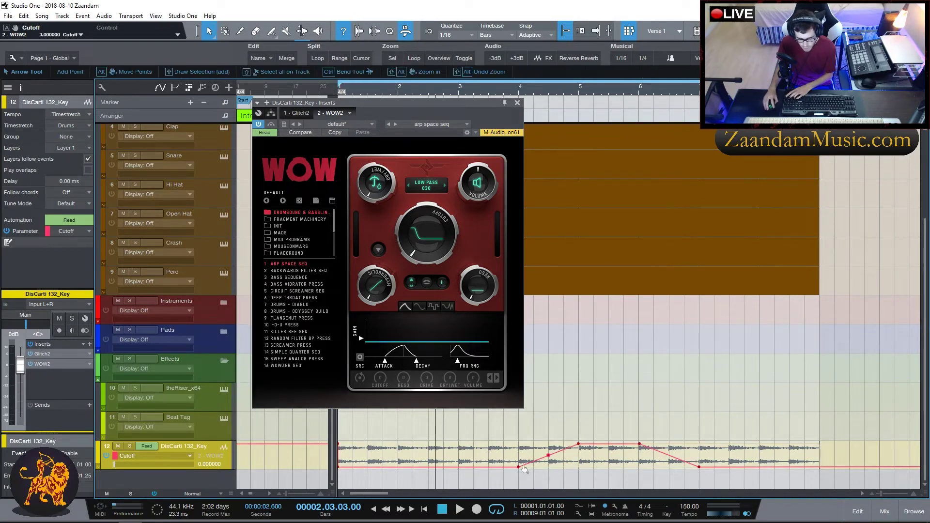
{"action": "left_click_drag", "start_coordinate": [519, 471], "coordinate": [550, 471]}
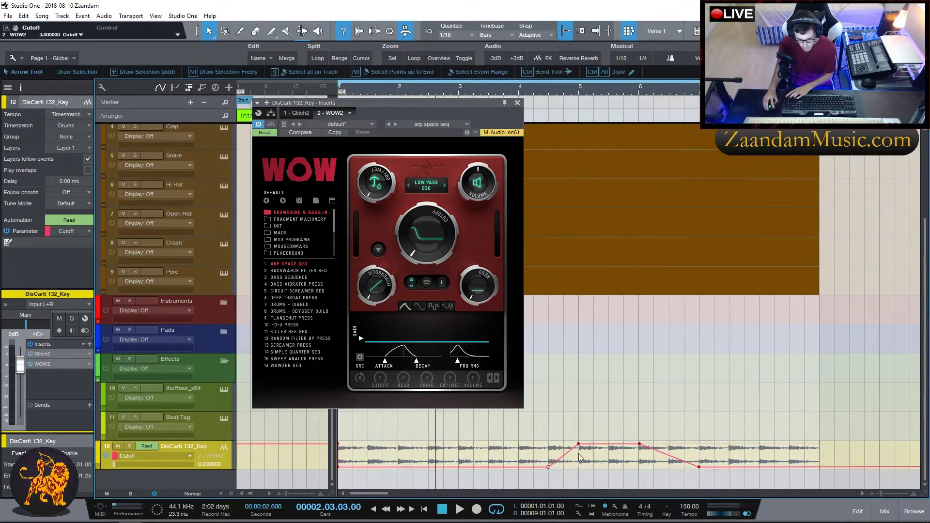
{"action": "left_click", "coordinate": [564, 455]}
{"action": "left_click_drag", "start_coordinate": [578, 446], "coordinate": [611, 444]}
{"action": "left_click_drag", "start_coordinate": [549, 466], "coordinate": [579, 472]}
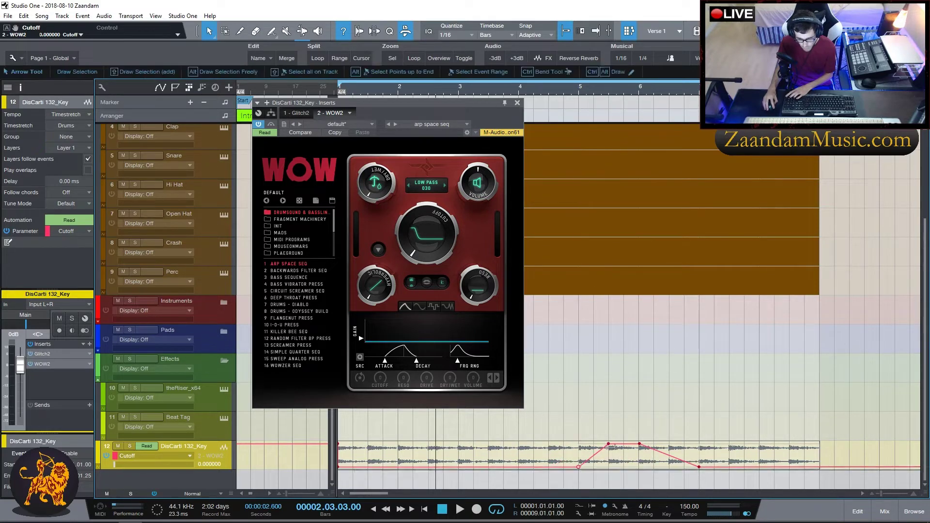
{"action": "left_click_drag", "start_coordinate": [640, 444], "coordinate": [820, 474]}
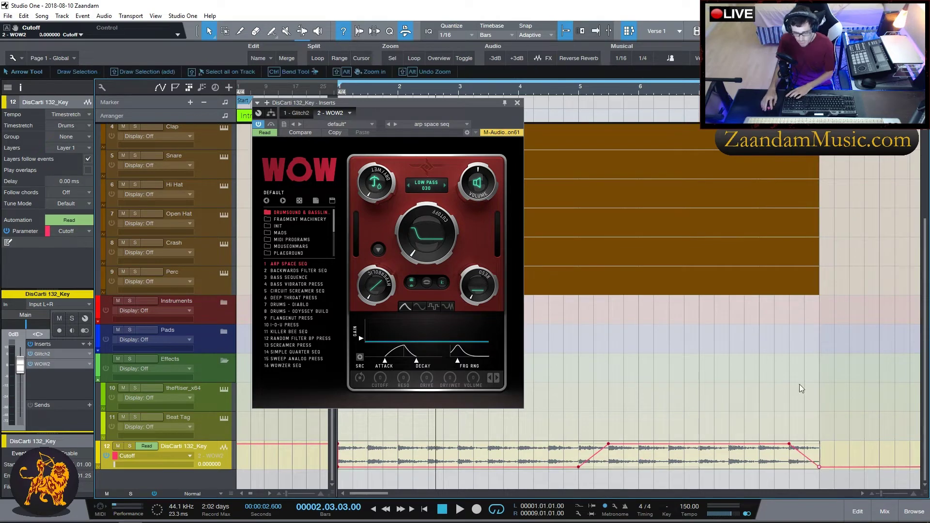
Lengthen the Cutoff rise by moving its first full-level point to bar 7, and play the loop to check the slower sweep
{"action": "key", "text": "comma"}
{"action": "key", "text": "space"}
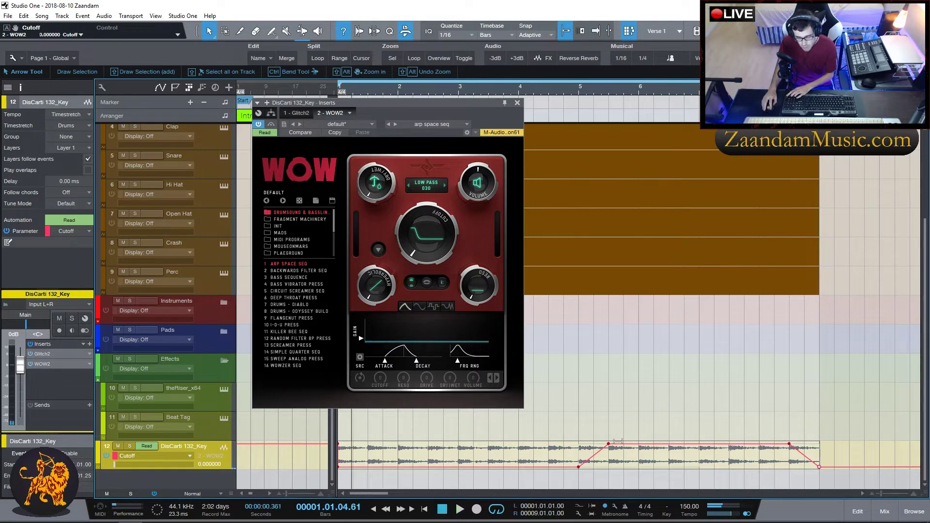
{"action": "left_click_drag", "start_coordinate": [609, 448], "coordinate": [699, 448]}
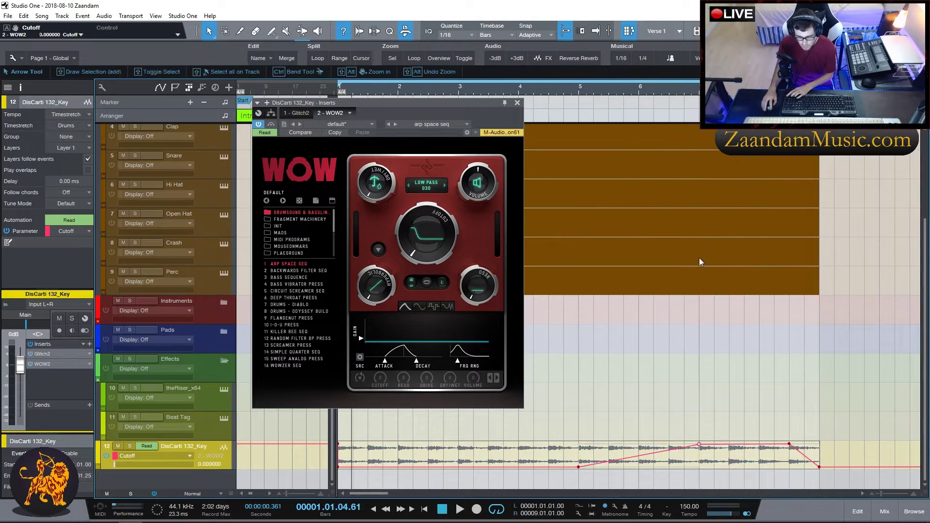
{"action": "key", "text": "space"}
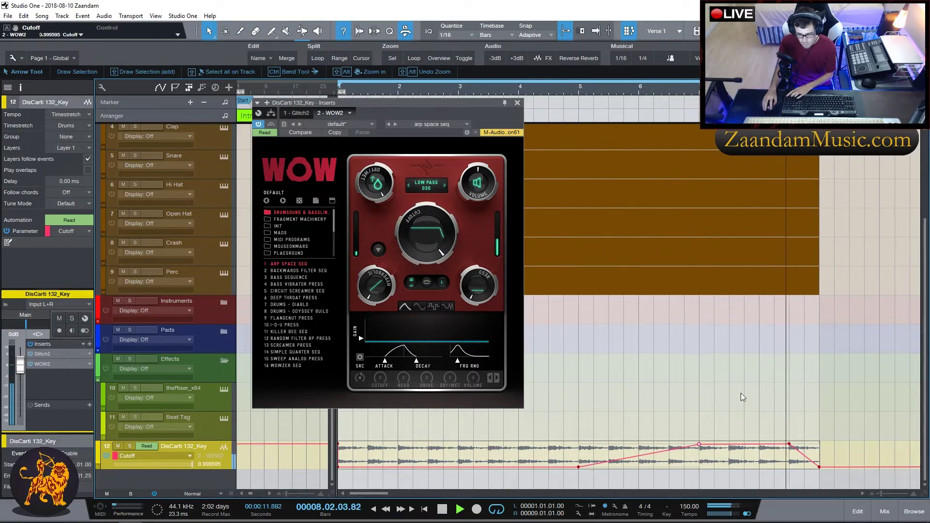
{"action": "key", "text": "space"}
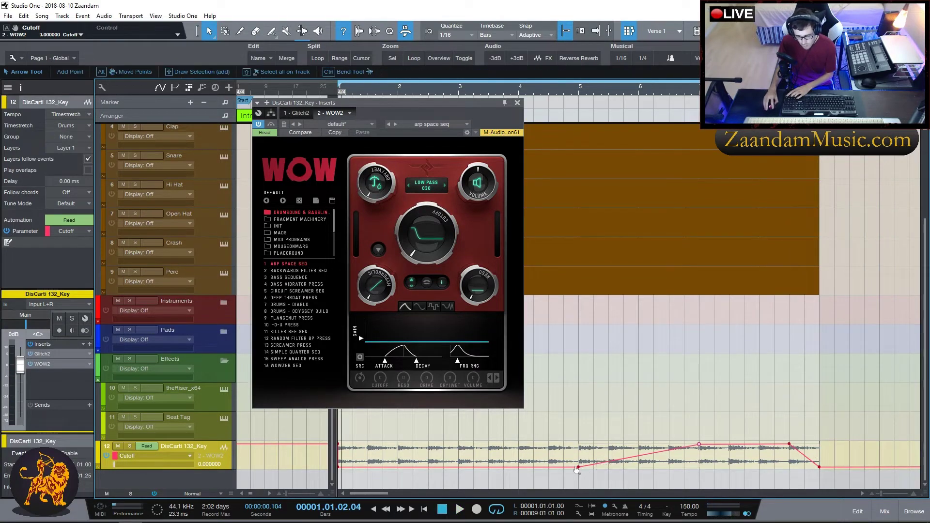
Bend the Cutoff rise between bars 5 and 7 into a moderate upward-bulging curve and play the loop from the start
{"action": "left_click", "coordinate": [633, 465]}
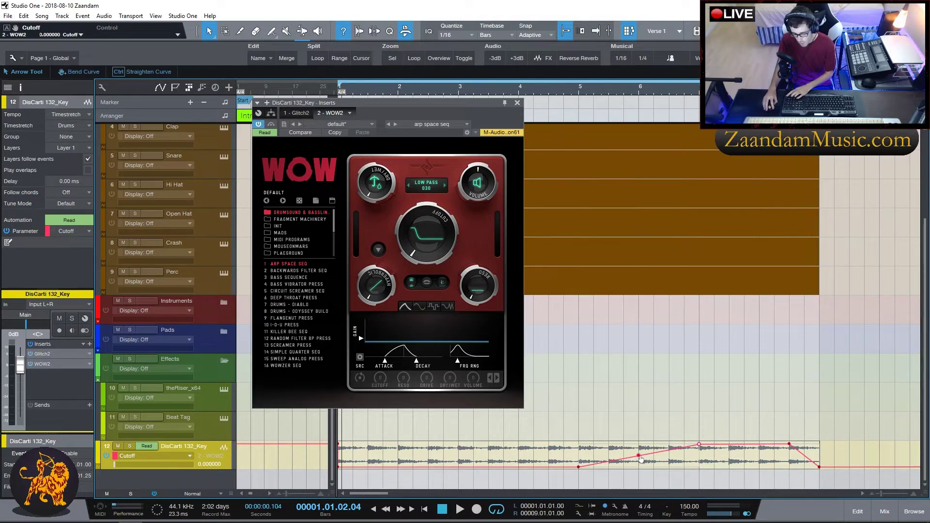
{"action": "left_click_drag", "start_coordinate": [641, 460], "coordinate": [640, 456]}
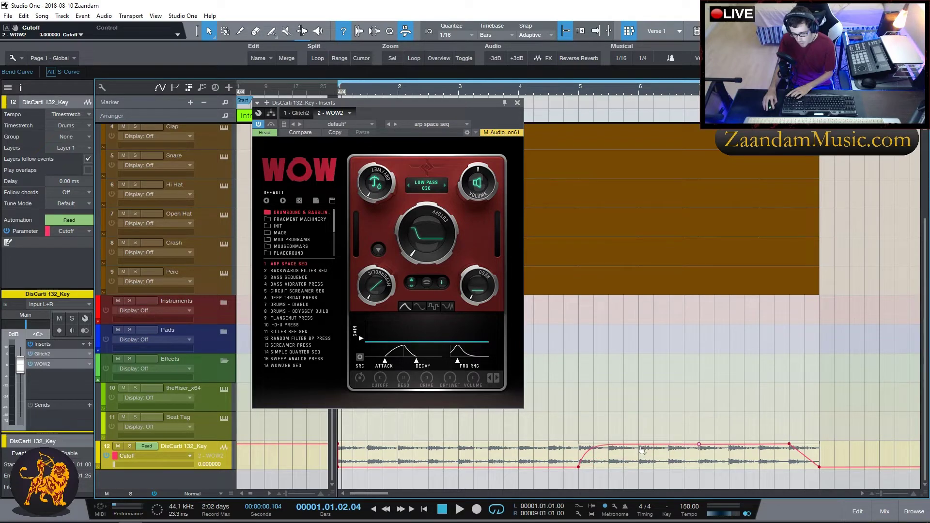
{"action": "key", "text": "comma"}
{"action": "key", "text": "space"}
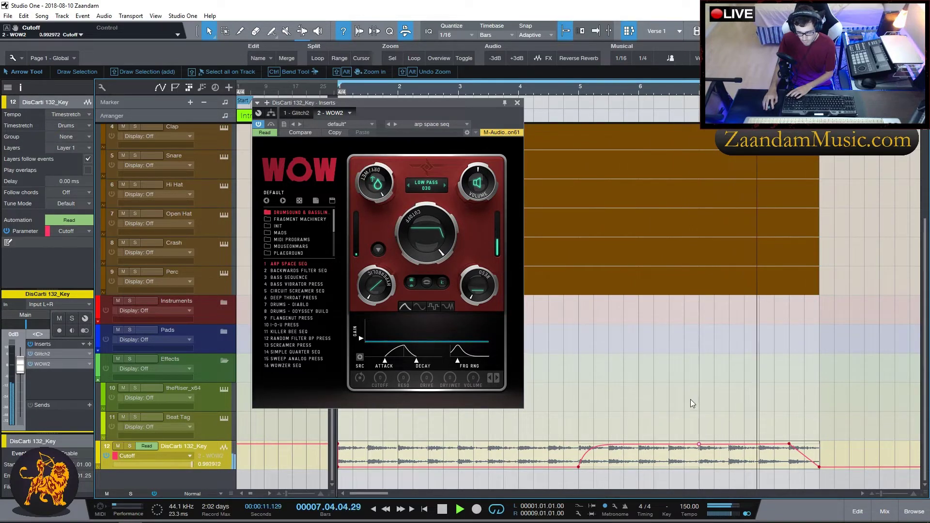
{"action": "key", "text": "space"}
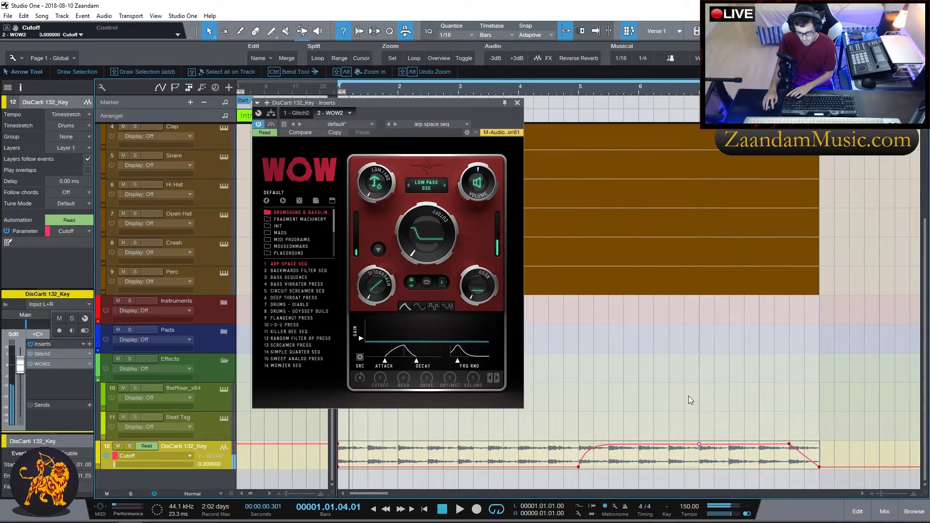
{"action": "left_click", "coordinate": [639, 444]}
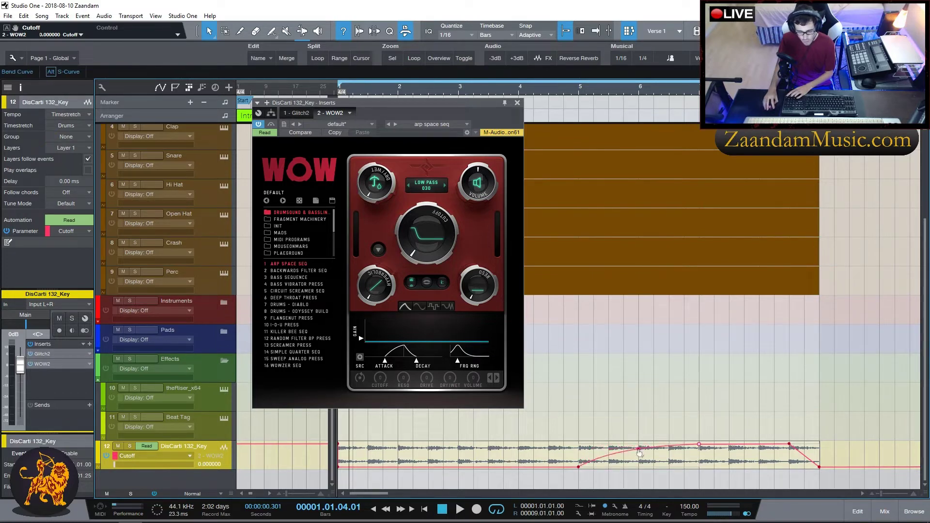
{"action": "key", "text": "space"}
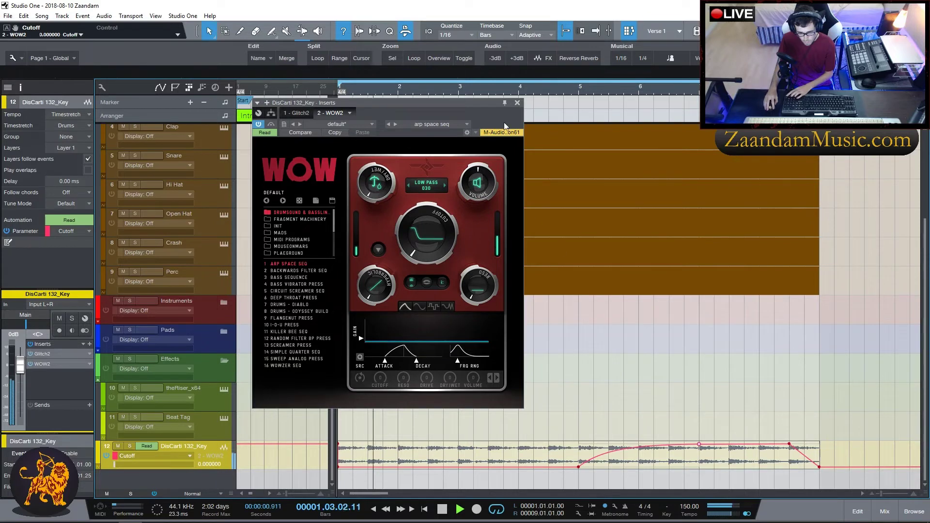
Close the WOW2 window, stop playback and hide the track automation so the DisCarti 132_Key event is editable again
{"action": "left_click", "coordinate": [518, 103]}
{"action": "key", "text": "space"}
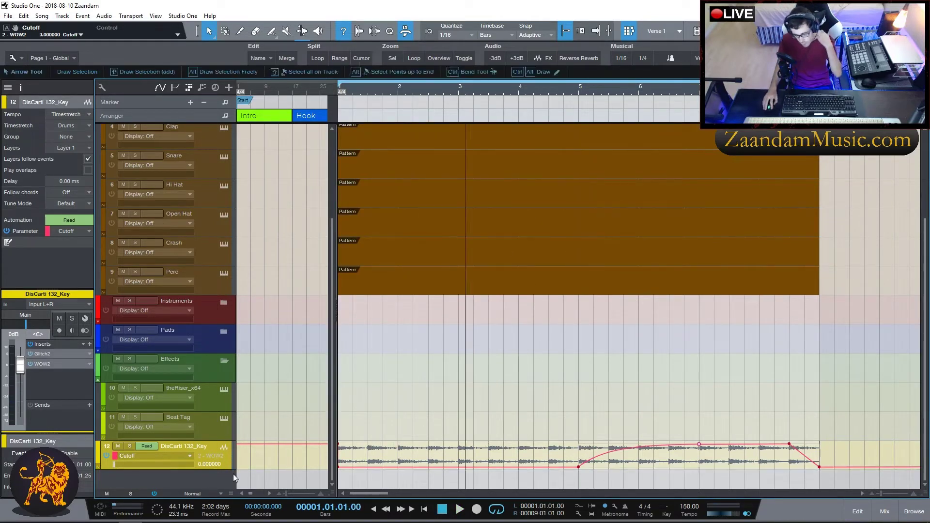
{"action": "left_click", "coordinate": [169, 456]}
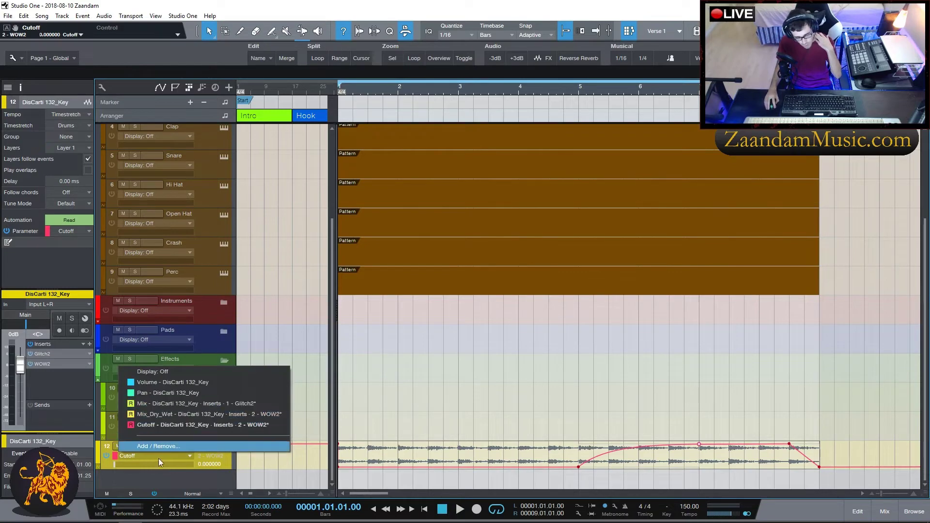
{"action": "left_click", "coordinate": [159, 458]}
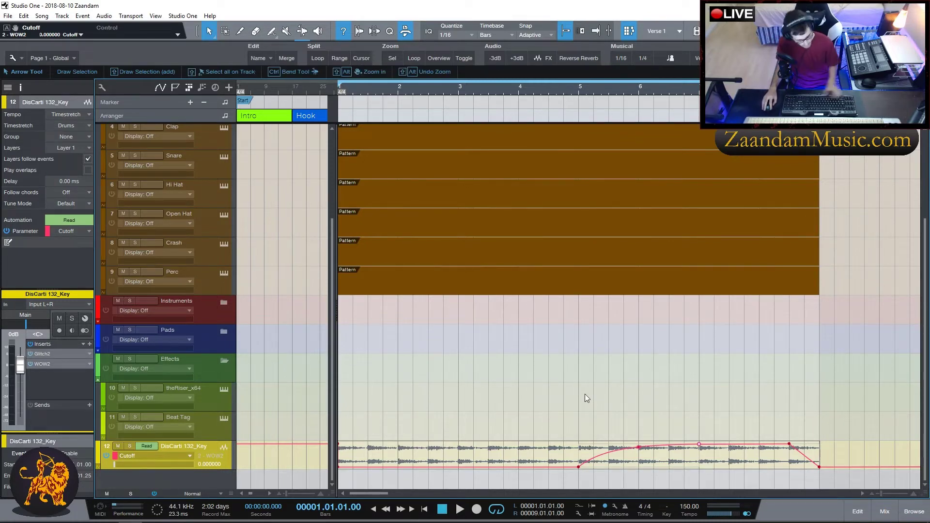
{"action": "key", "text": "a"}
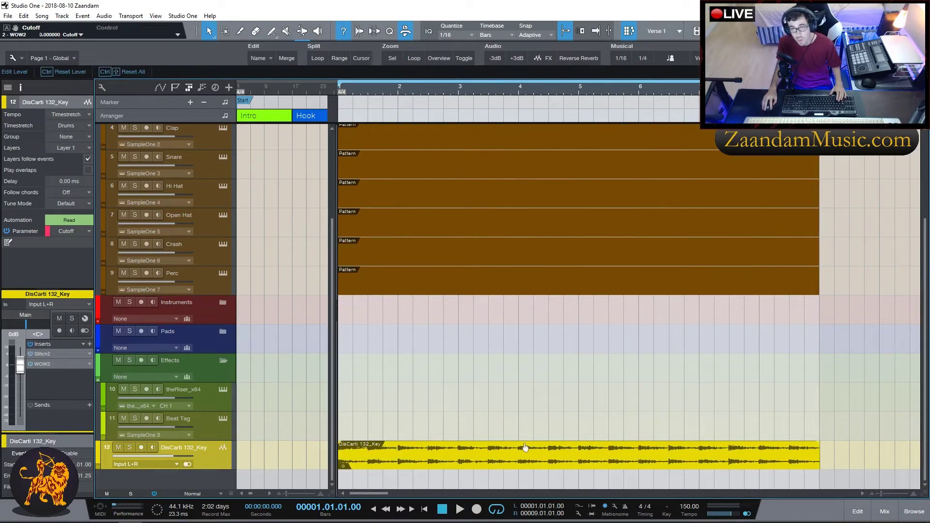
Transpose the DisCarti 132_Key event to -4 semitones and play the loop to check the new pitch
{"action": "right_click", "coordinate": [437, 457]}
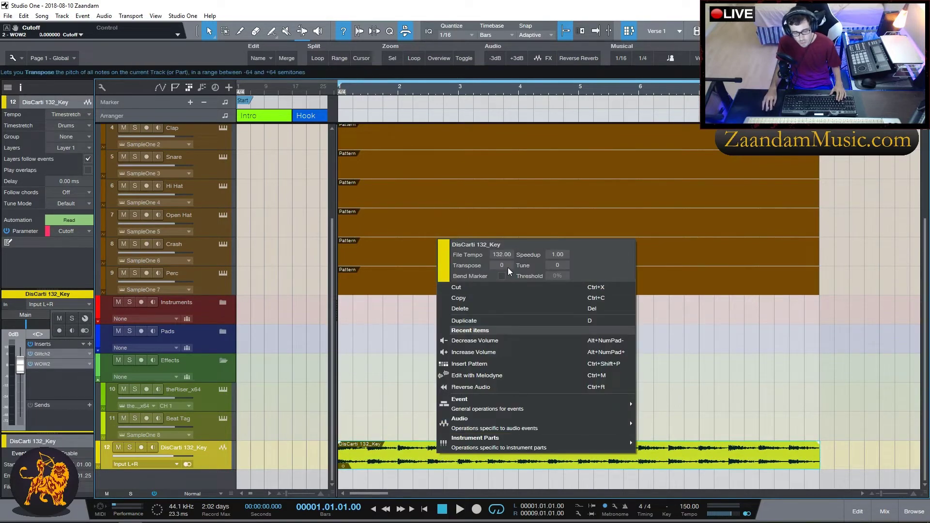
{"action": "scroll", "coordinate": [503, 266], "scroll_direction": "down", "scroll_amount": 1}
{"action": "left_click", "coordinate": [394, 461]}
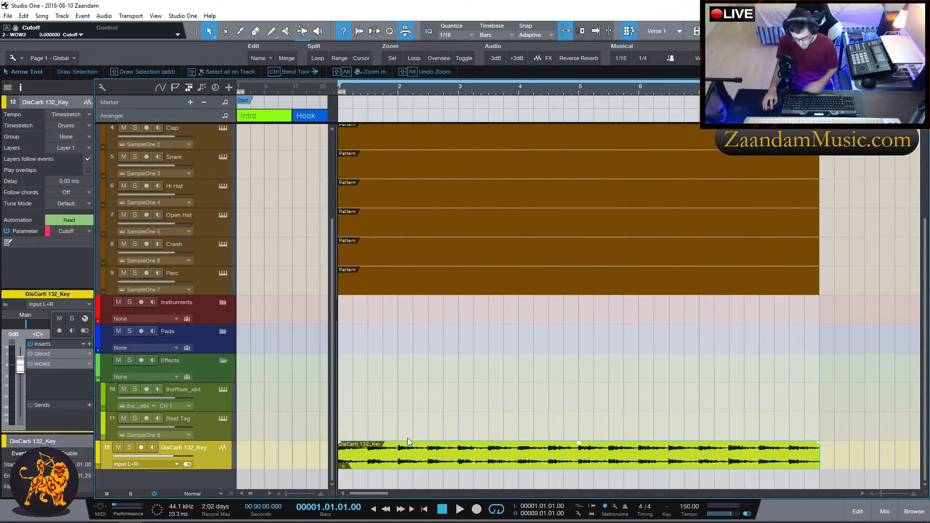
{"action": "key", "text": "space"}
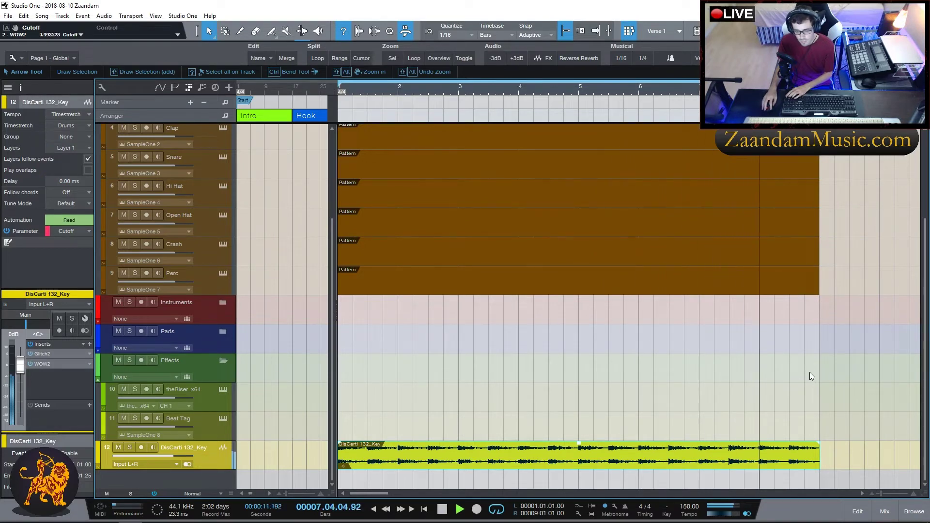
{"action": "key", "text": "space"}
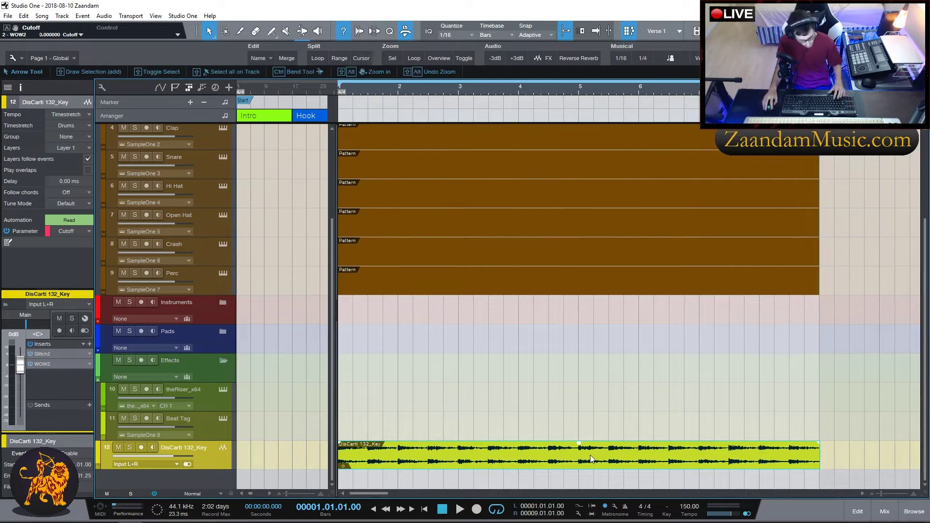
Duplicate the DisCarti 132_Key event onto a new track beneath the original, starting at bar 1, and reverse the copy's audio
{"action": "key", "text": "d"}
{"action": "left_click_drag", "start_coordinate": [903, 459], "coordinate": [365, 482]}
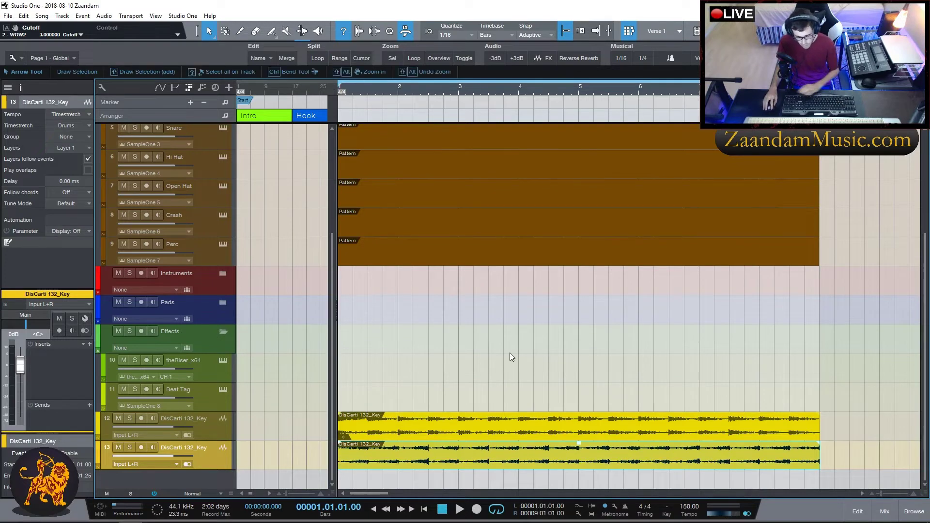
In the mixer, lower the reversed copy on channel 13 to -23.3 dB and channel 12 to -1.6 dB while the loop plays
{"action": "left_click", "coordinate": [884, 512]}
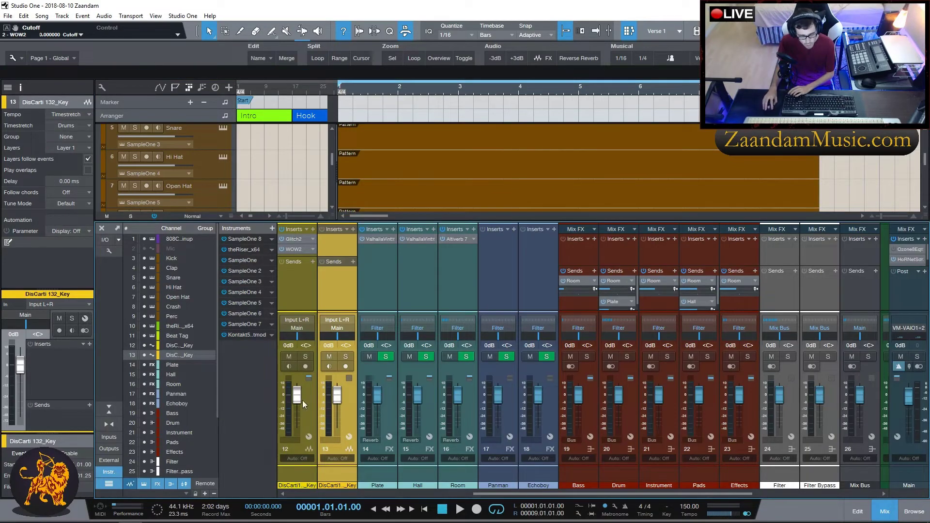
{"action": "left_click_drag", "start_coordinate": [337, 398], "coordinate": [338, 417]}
{"action": "key", "text": "space"}
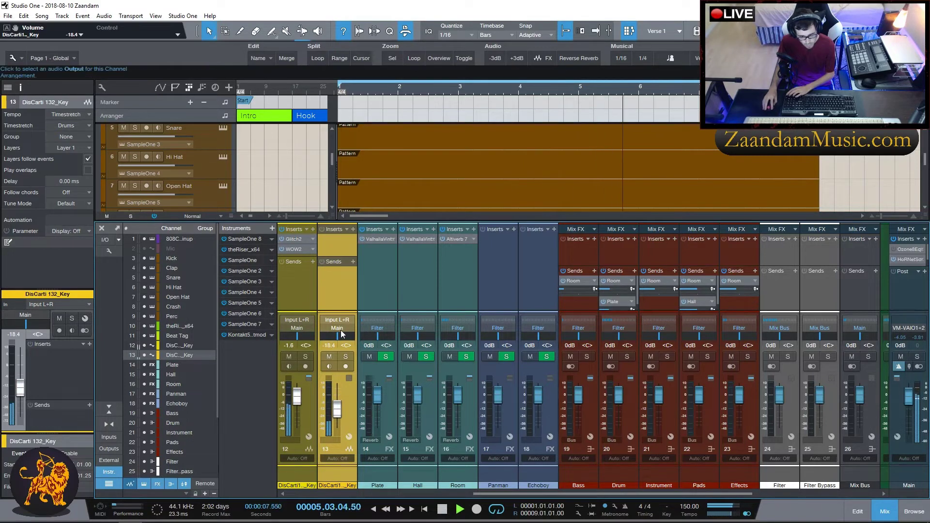
{"action": "left_click_drag", "start_coordinate": [338, 409], "coordinate": [337, 413]}
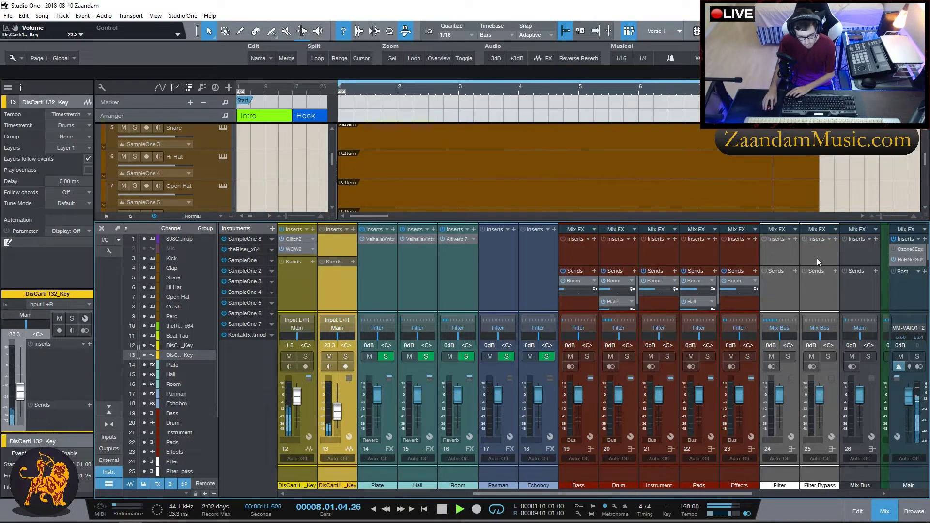
{"action": "key", "text": "space"}
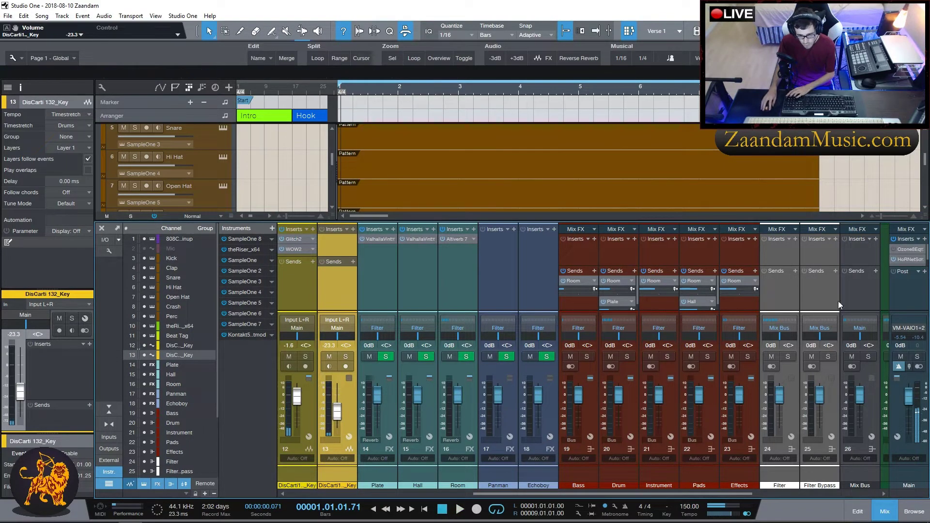
Route the reversed copy's output to the Pads bus and the original key track's output to the Instrument bus
{"action": "left_click", "coordinate": [341, 333]}
{"action": "left_click", "coordinate": [350, 380]}
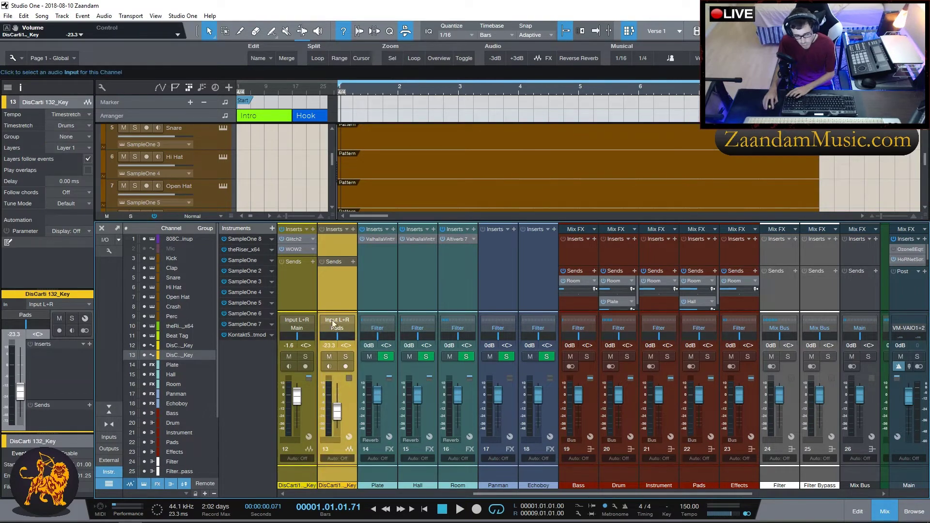
{"action": "left_click", "coordinate": [296, 329]}
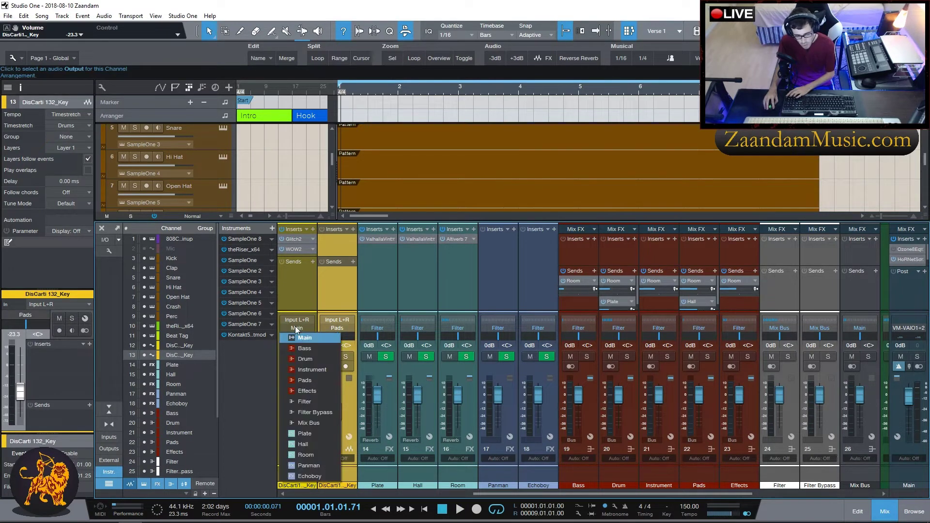
{"action": "left_click", "coordinate": [310, 371]}
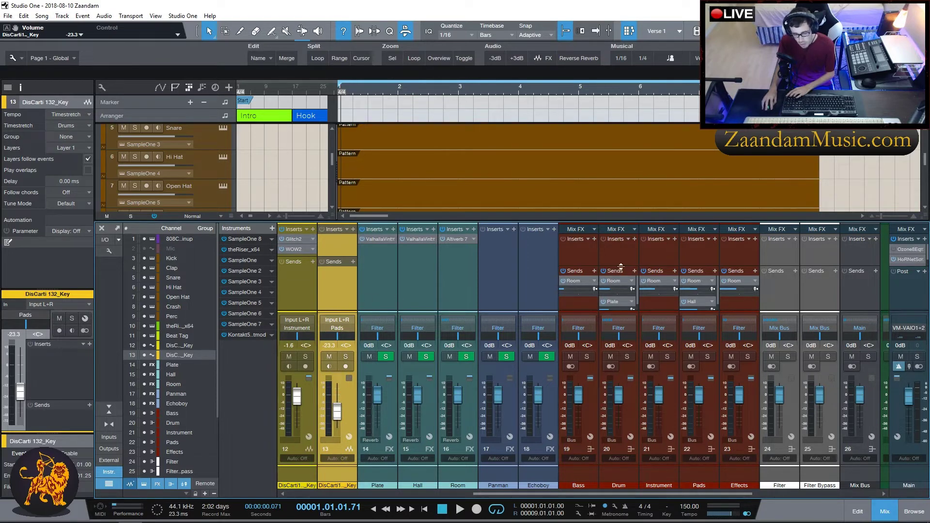
{"action": "left_click_drag", "start_coordinate": [621, 266], "coordinate": [620, 253]}
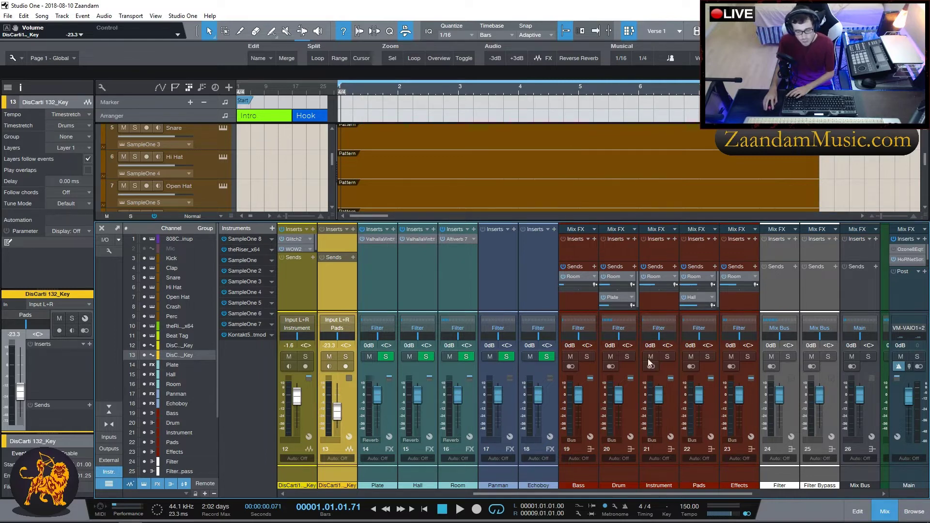
Close the mixer and play both key loops from the start to check the blend
{"action": "left_click", "coordinate": [884, 512]}
{"action": "key", "text": "comma"}
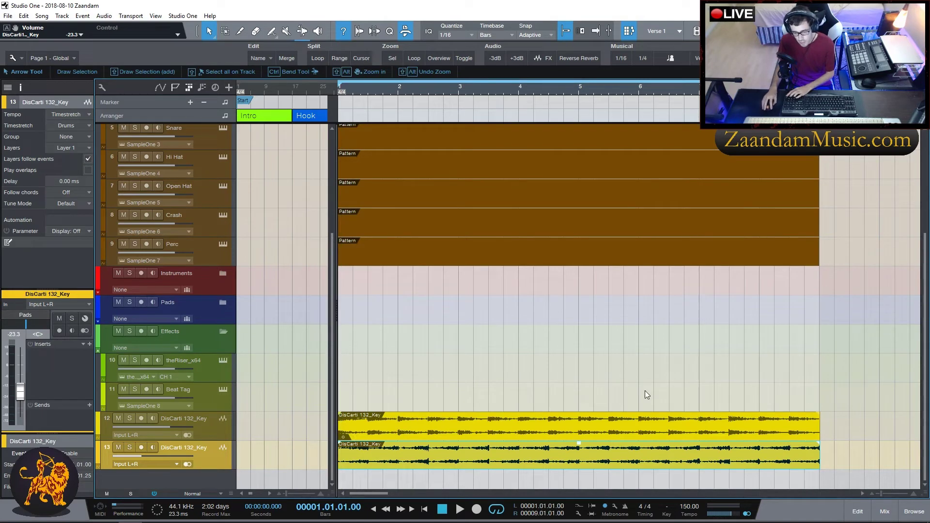
{"action": "key", "text": "space"}
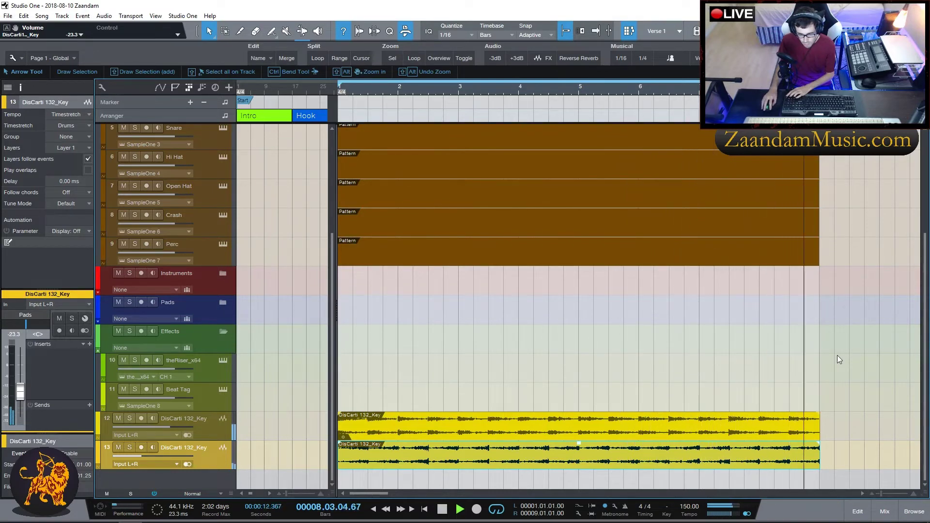
Add DisCarti 132_808.wav from the DisCarti sample folder to a new track starting at bar 1
{"action": "key", "text": "F5"}
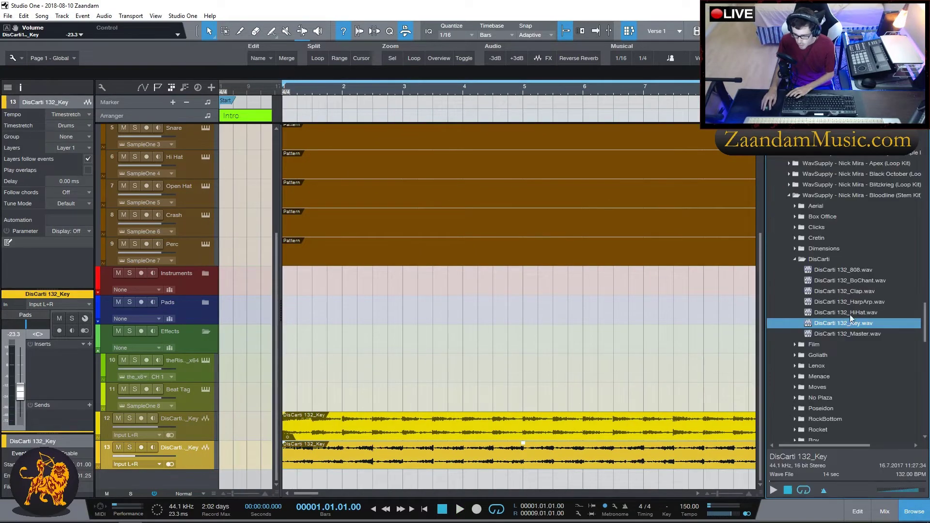
{"action": "left_click", "coordinate": [858, 272]}
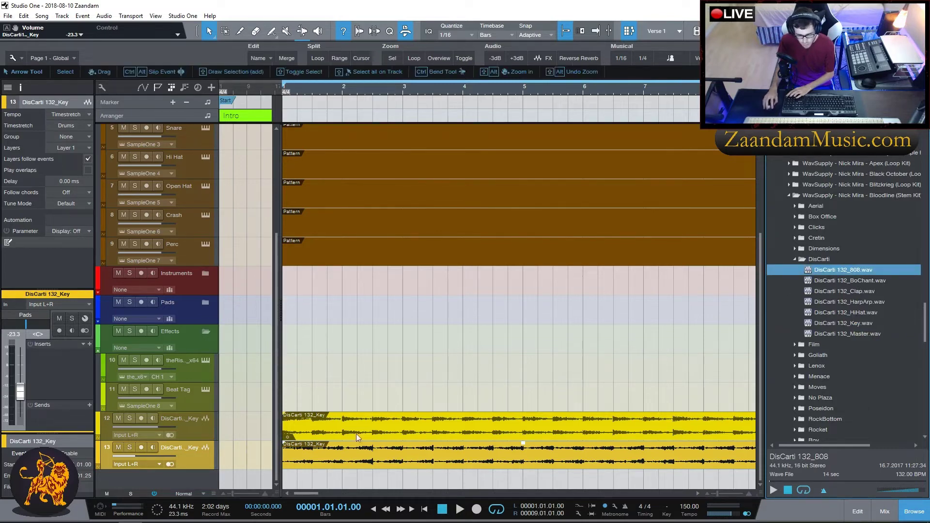
{"action": "left_click_drag", "start_coordinate": [847, 269], "coordinate": [285, 475]}
{"action": "scroll", "coordinate": [562, 319], "scroll_direction": "down", "scroll_amount": 2}
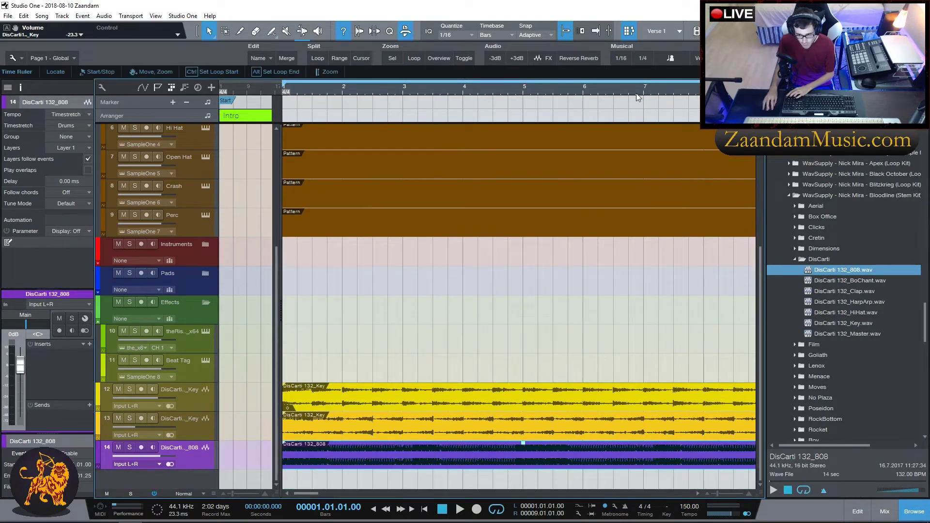
Transpose the DisCarti 132_808 event to -3 semitones and play it together with the key loops
{"action": "scroll", "coordinate": [637, 90], "scroll_direction": "down", "scroll_amount": 3}
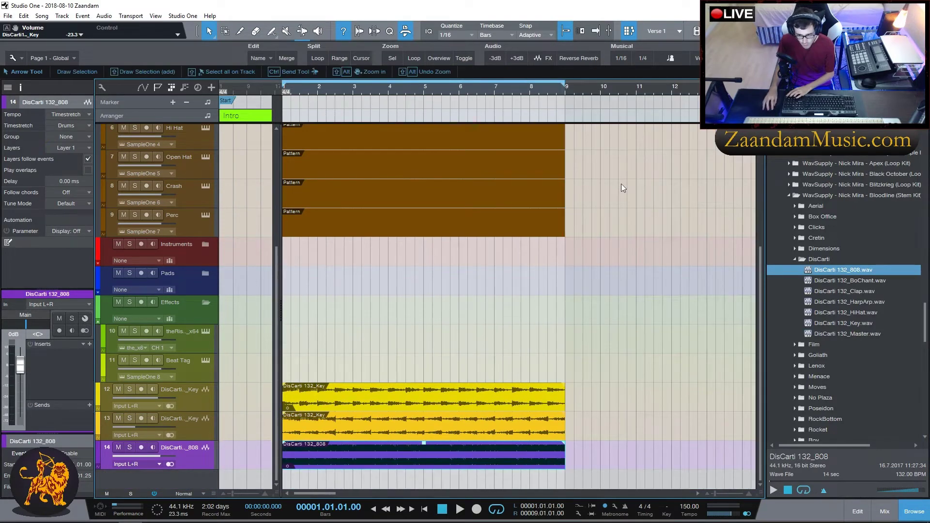
{"action": "right_click", "coordinate": [367, 456]}
{"action": "scroll", "coordinate": [435, 272], "scroll_direction": "down", "scroll_amount": 1}
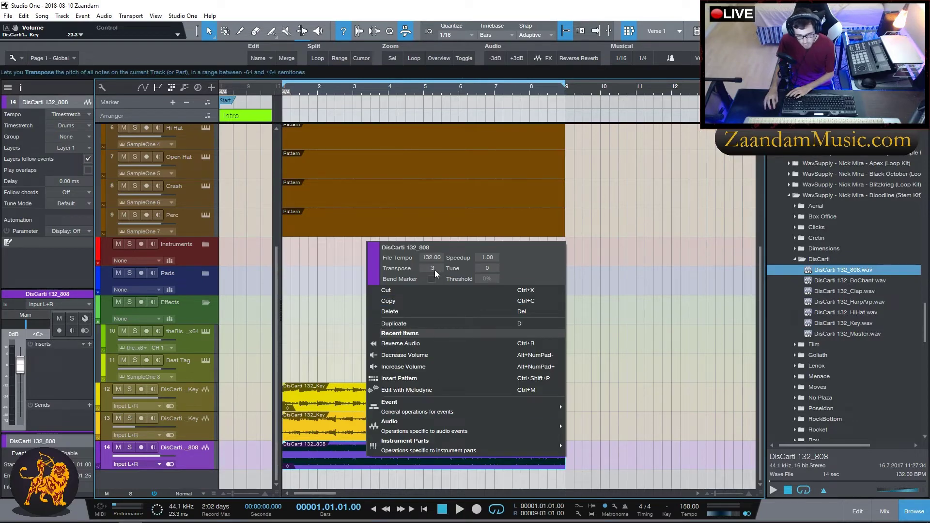
{"action": "left_click", "coordinate": [334, 452]}
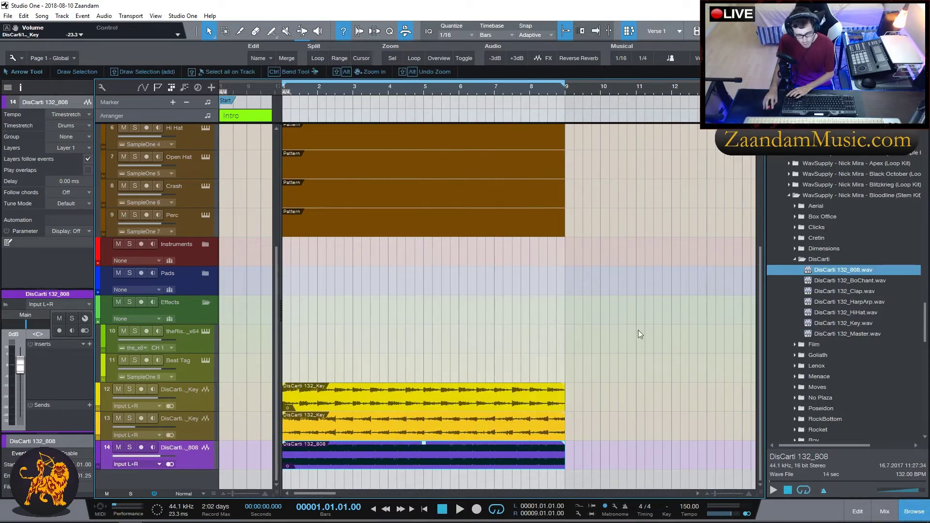
{"action": "key", "text": "space"}
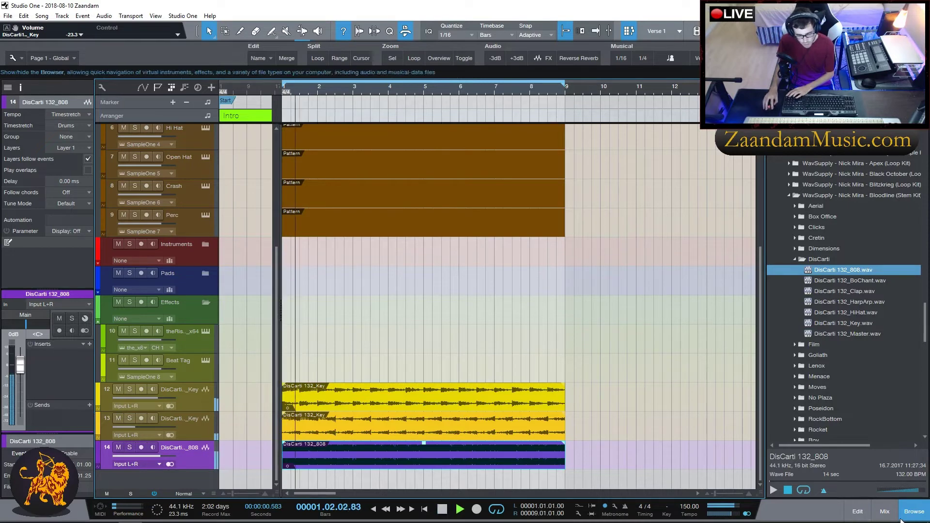
{"action": "key", "text": "F3"}
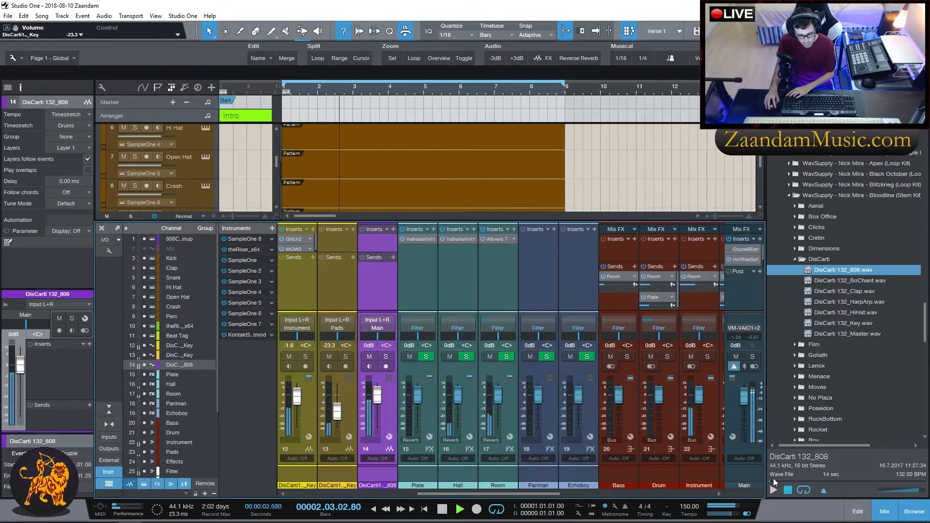
{"action": "left_click", "coordinate": [883, 512]}
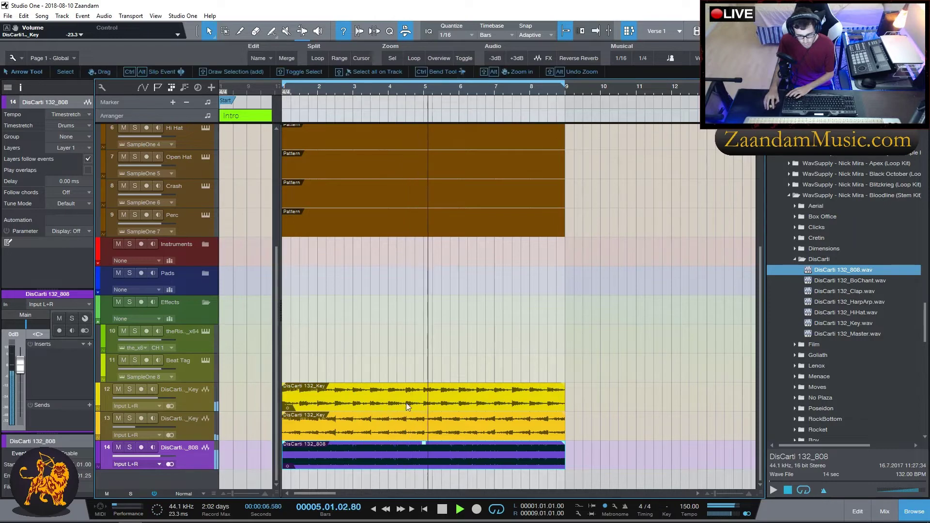
{"action": "key", "text": "space"}
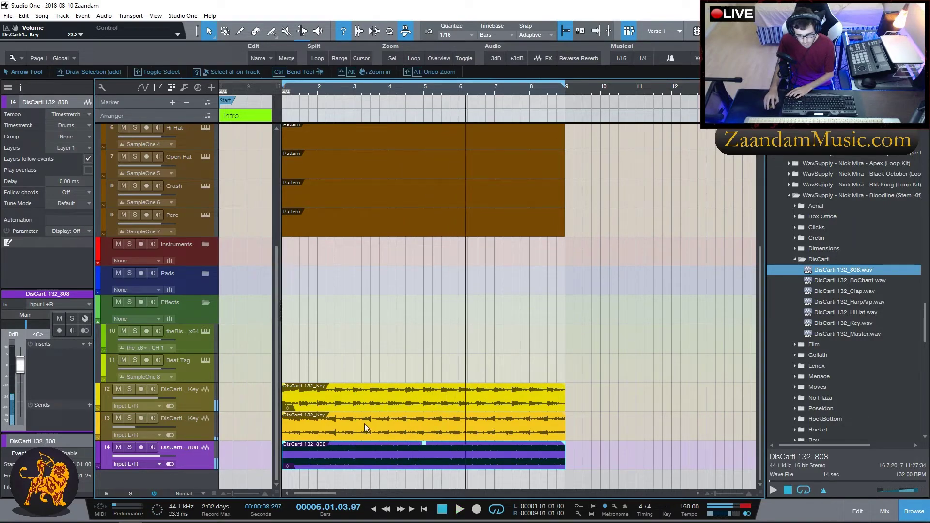
Check the original key loop's transpose setting, set the reversed copy on track 13 to -1, and play from the start
{"action": "right_click", "coordinate": [365, 424]}
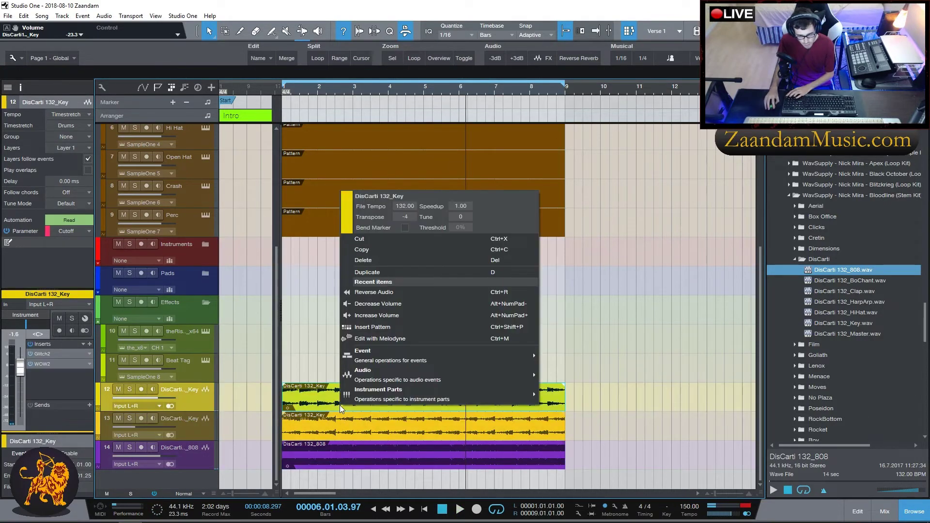
{"action": "right_click", "coordinate": [319, 427]}
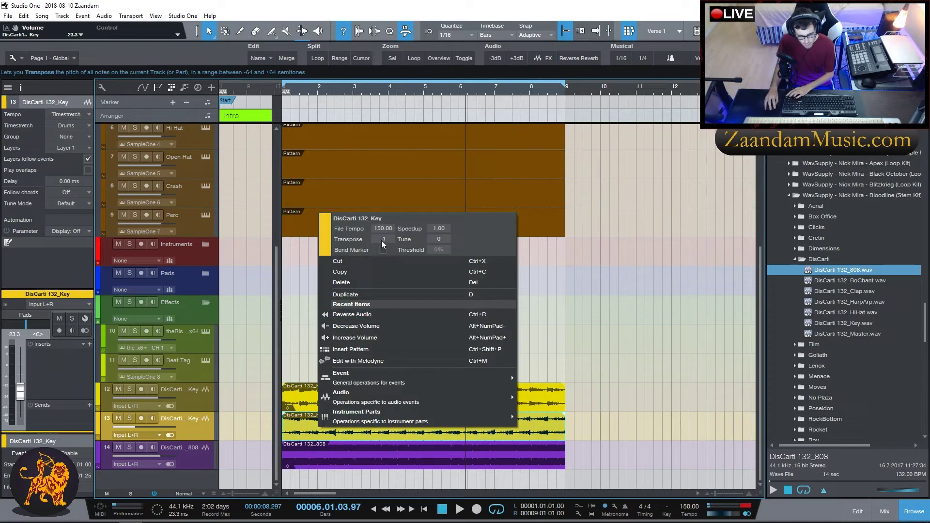
{"action": "left_click", "coordinate": [657, 404]}
{"action": "key", "text": "comma"}
{"action": "key", "text": "space"}
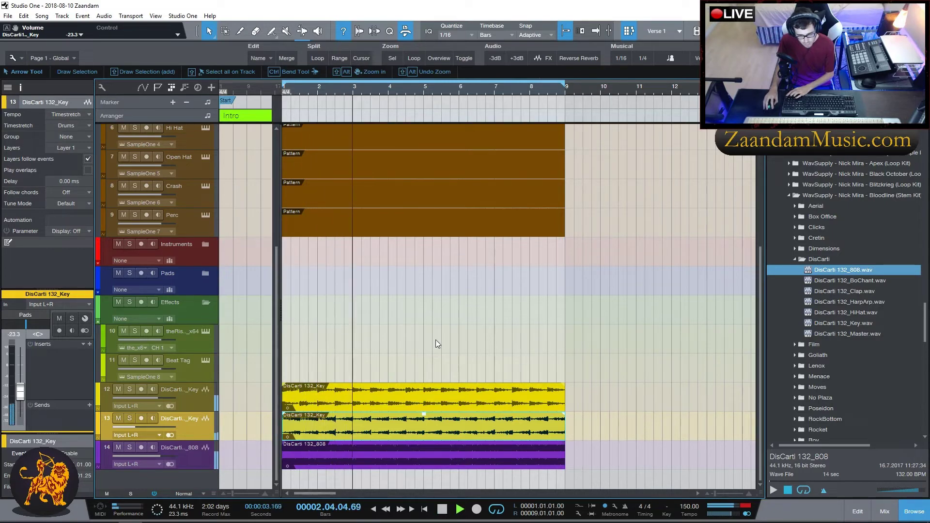
Set the DisCarti 132_808 event's transpose to -4 and compare it with the key loop on track 12 during playback
{"action": "right_click", "coordinate": [371, 456]}
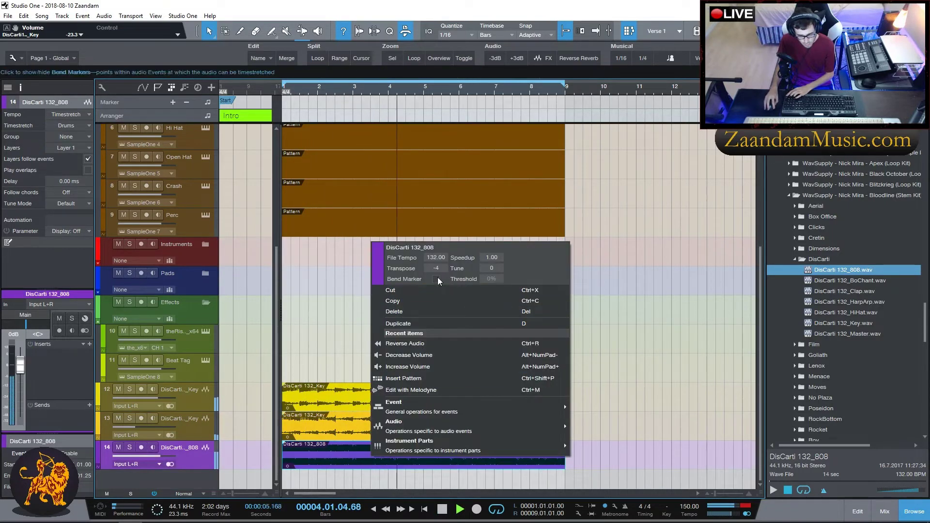
{"action": "right_click", "coordinate": [328, 400]}
{"action": "right_click", "coordinate": [347, 461]}
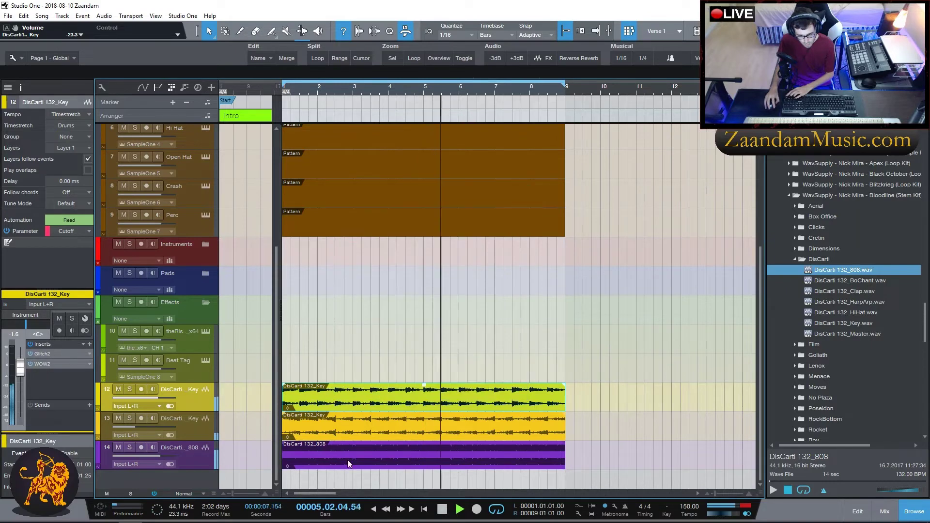
{"action": "left_click", "coordinate": [700, 405]}
{"action": "right_click", "coordinate": [700, 406]}
{"action": "right_click", "coordinate": [647, 364]}
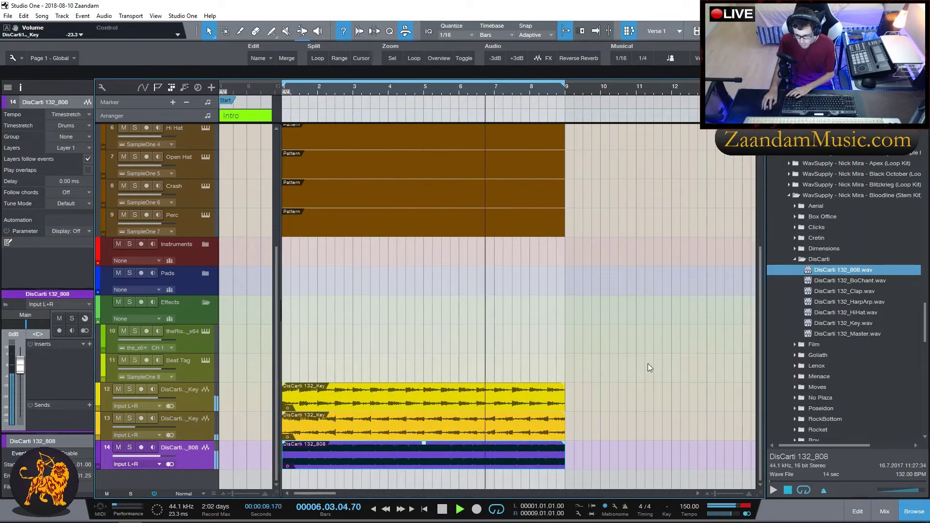
Stop playback and remove the DisCarti 132_808 track from the song
{"action": "left_click", "coordinate": [621, 368]}
{"action": "key", "text": "space"}
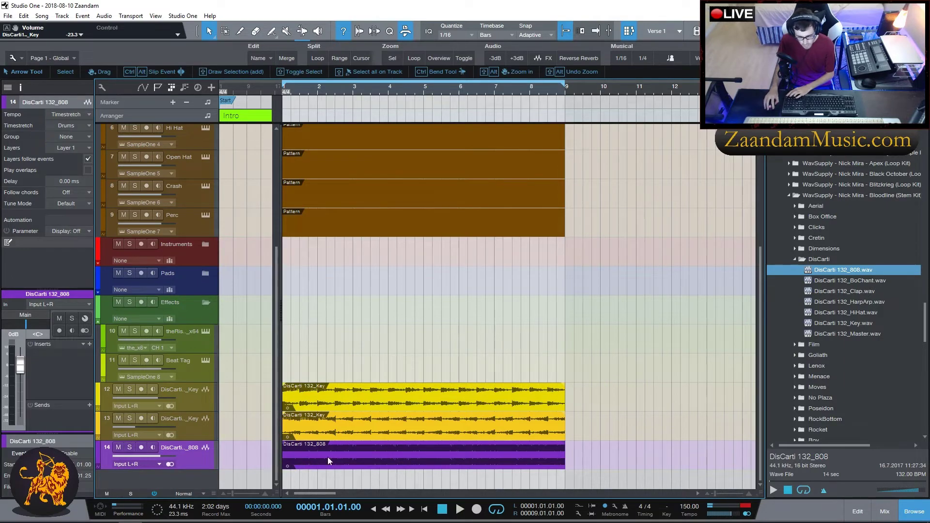
{"action": "left_click", "coordinate": [364, 458]}
{"action": "right_click", "coordinate": [197, 457]}
{"action": "left_click", "coordinate": [255, 280]}
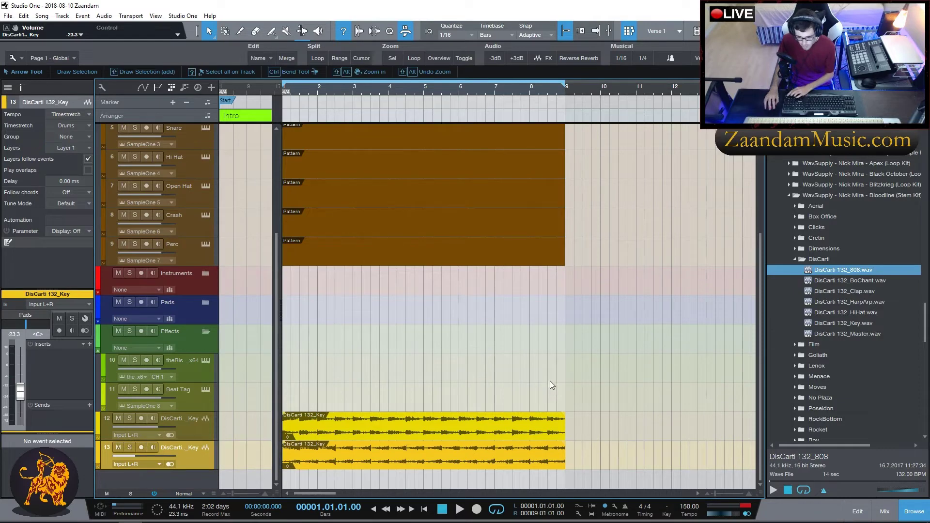
{"action": "scroll", "coordinate": [365, 339], "scroll_direction": "up", "scroll_amount": 5}
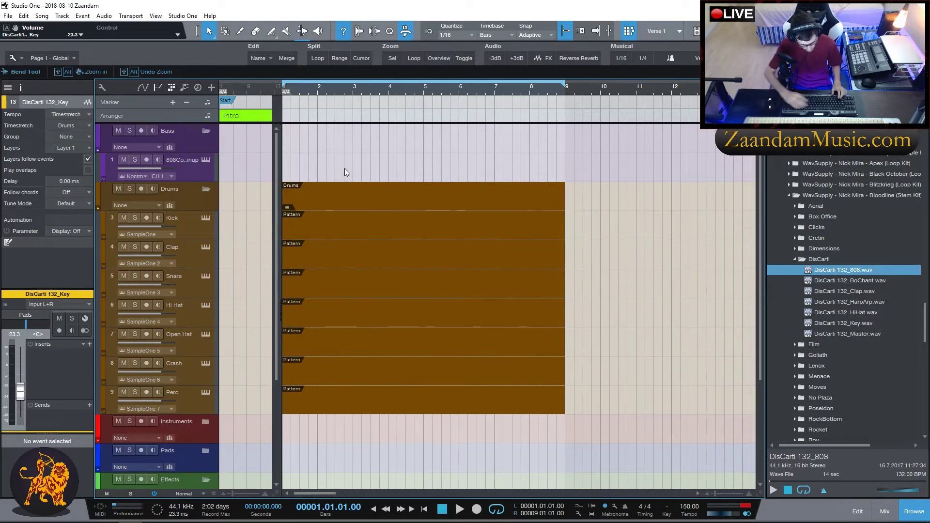
{"action": "key", "text": "ctrl+shift+p"}
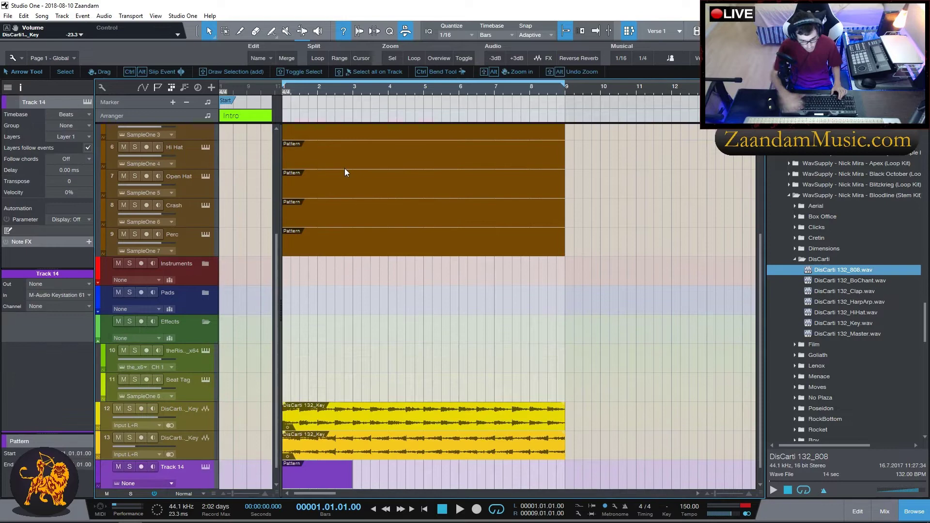
{"action": "right_click", "coordinate": [203, 471]}
{"action": "left_click", "coordinate": [258, 301]}
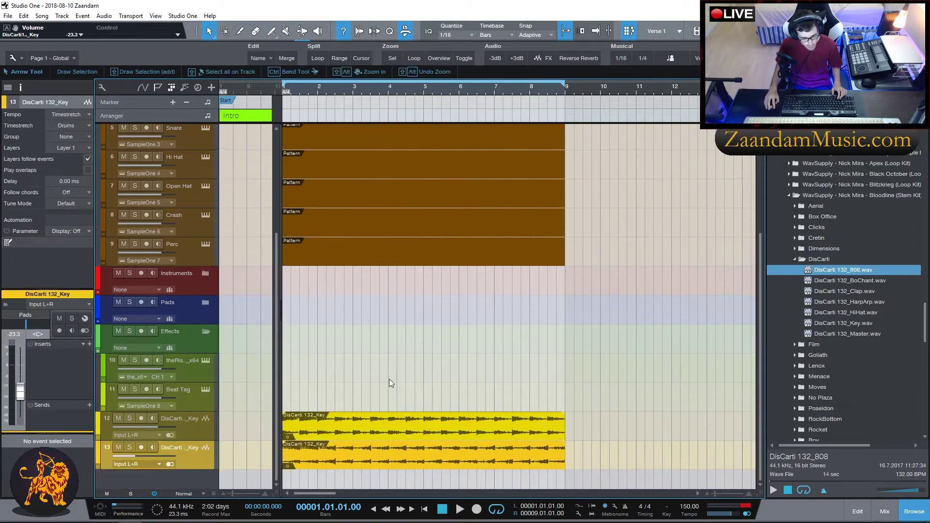
Insert a new instrument pattern at bar 1 and try to move it up to the 808 Cookin up track
{"action": "scroll", "coordinate": [328, 161], "scroll_direction": "up", "scroll_amount": 3}
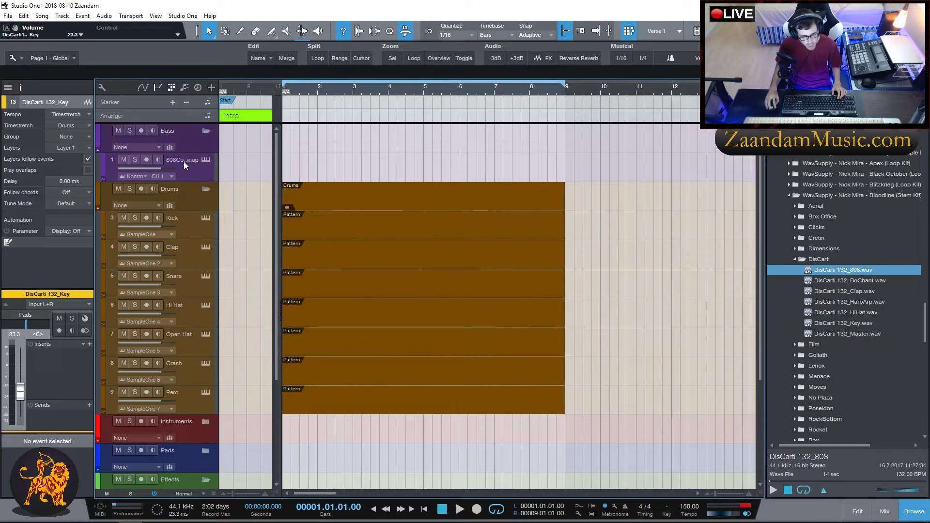
{"action": "key", "text": "ctrl+z"}
{"action": "scroll", "coordinate": [336, 167], "scroll_direction": "down", "scroll_amount": 3}
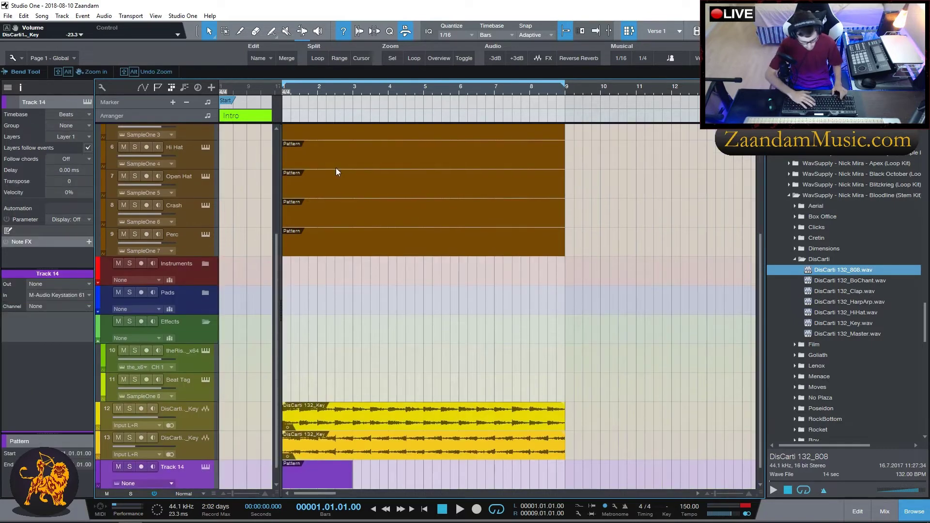
{"action": "left_click_drag", "start_coordinate": [309, 480], "coordinate": [331, 53]}
{"action": "left_click_drag", "start_coordinate": [330, 109], "coordinate": [315, 285]}
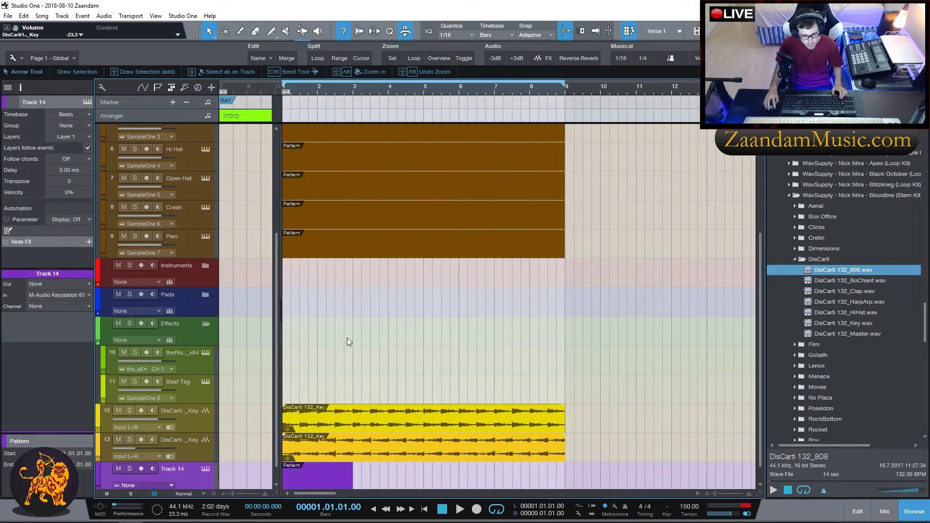
Reduce the track height to Tiny, move the pattern onto the 808 Cookin up track, and extend it to bar 9
{"action": "scroll", "coordinate": [346, 338], "scroll_direction": "up", "scroll_amount": 3}
{"action": "left_click", "coordinate": [184, 494]}
{"action": "left_click", "coordinate": [189, 442]}
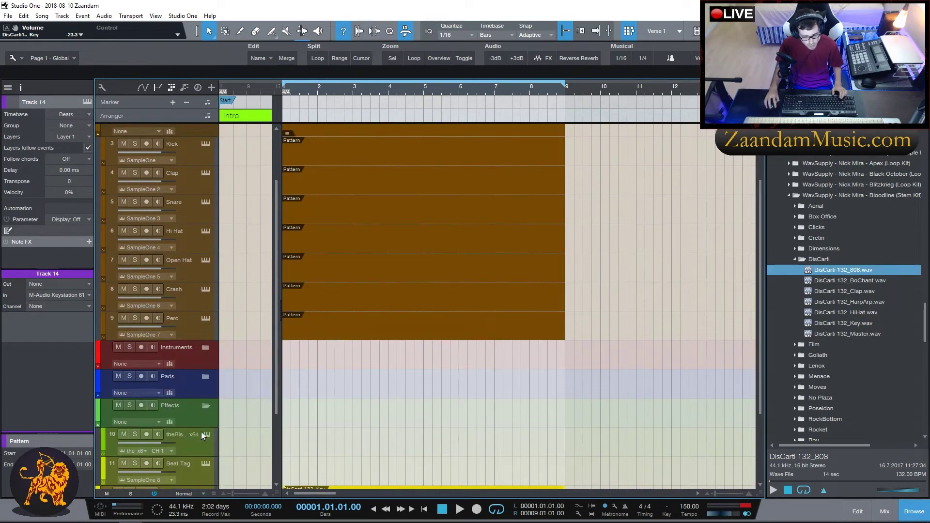
{"action": "left_click_drag", "start_coordinate": [312, 324], "coordinate": [565, 142]}
Open the 808 Cookin up pattern for editing and set its length to 64 steps
{"action": "double_click", "coordinate": [351, 140]}
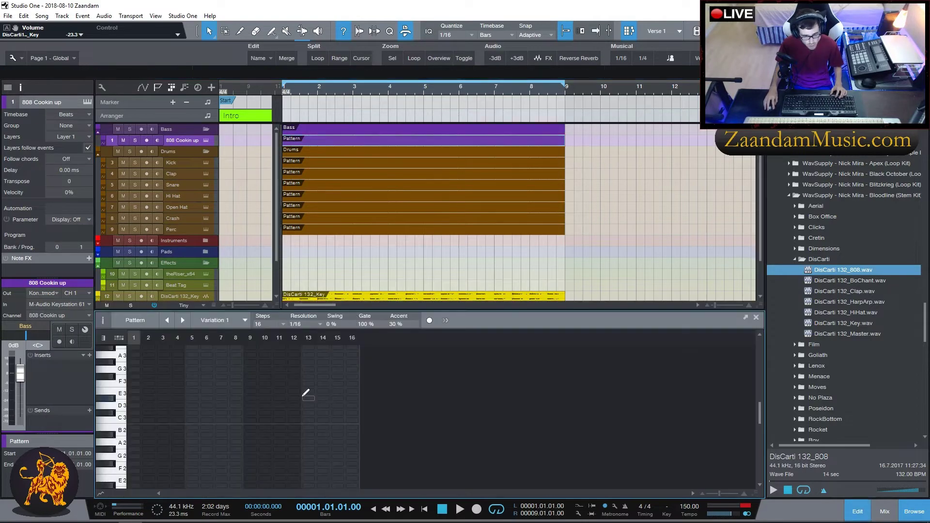
{"action": "left_click", "coordinate": [284, 323]}
{"action": "left_click", "coordinate": [308, 407]}
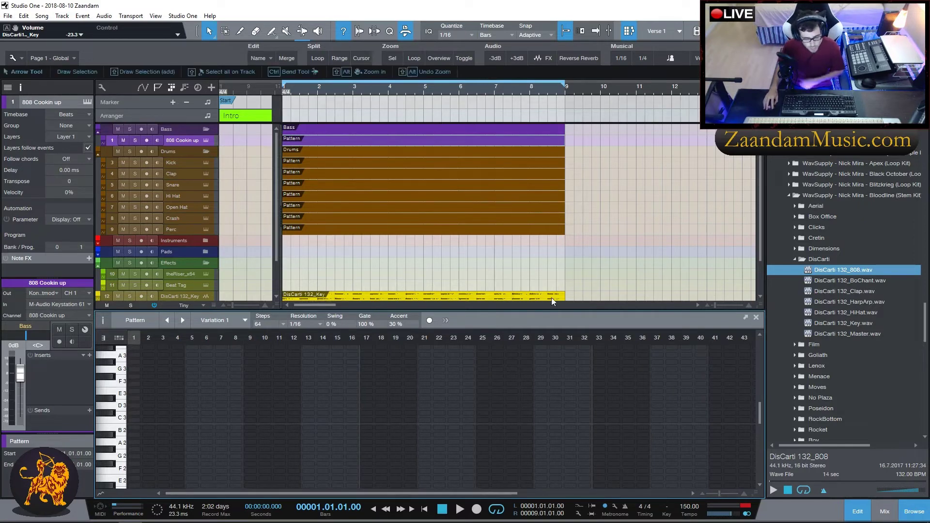
Analyze the key of the loops with the HoRNet SongKey plug-in on the Main channel during playback
{"action": "key", "text": "F3"}
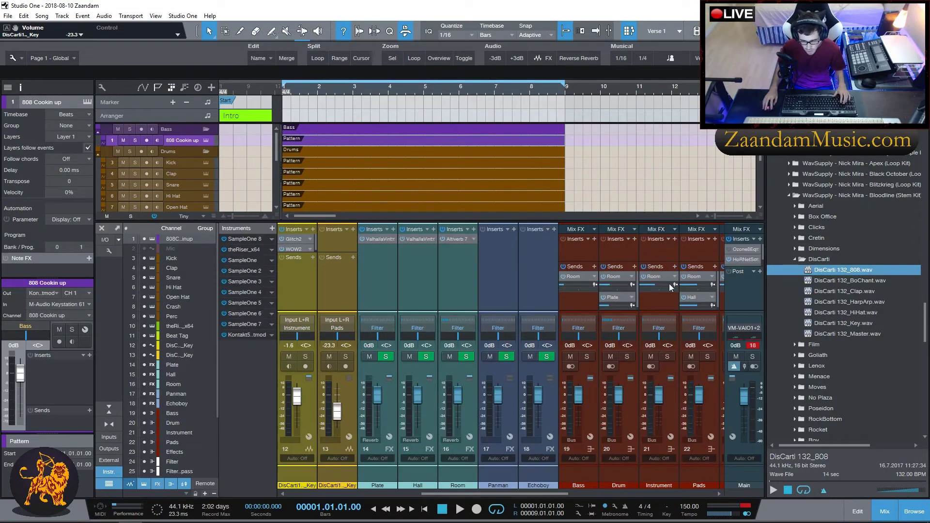
{"action": "left_click", "coordinate": [743, 259]}
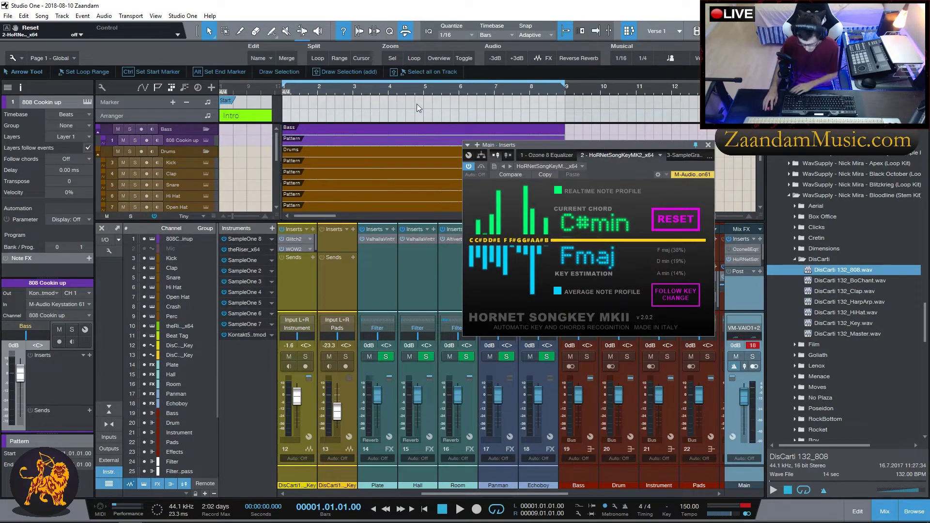
{"action": "key", "text": "space"}
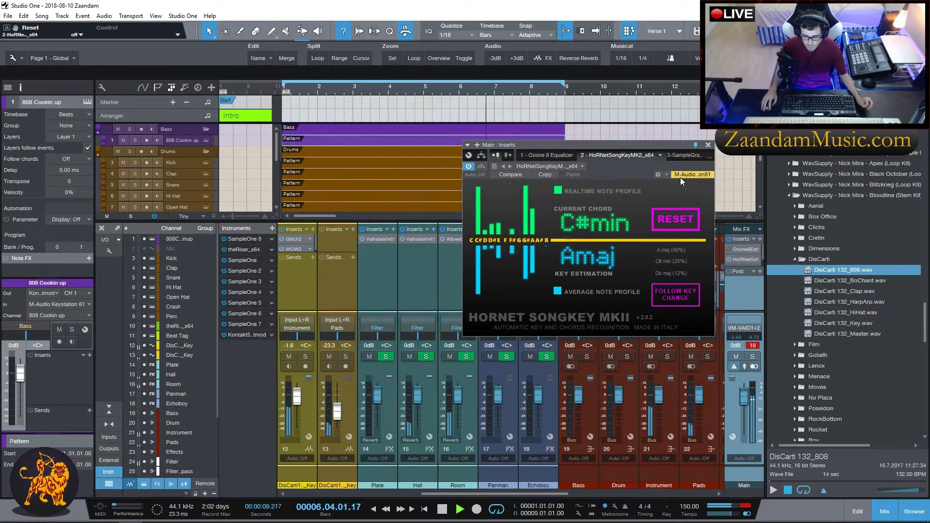
{"action": "left_click", "coordinate": [709, 145]}
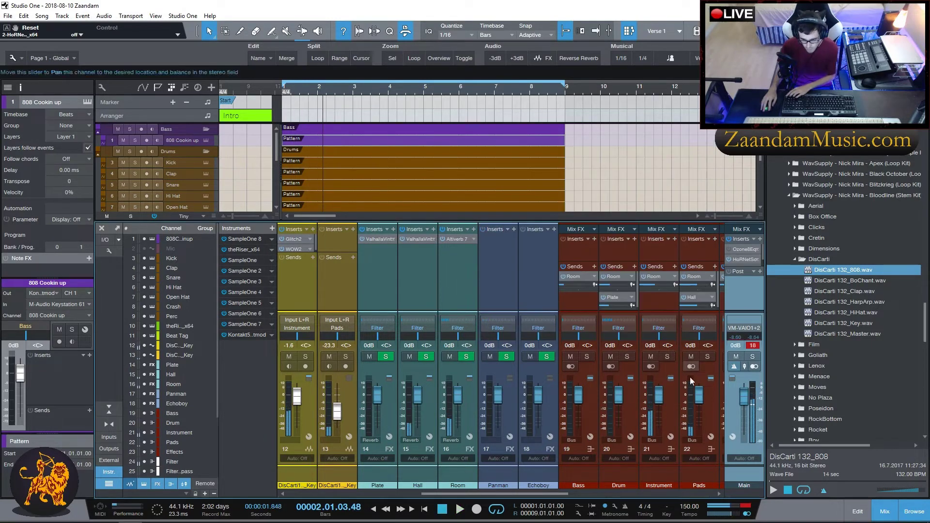
Set the song key to C#m, set the tempo to 140 BPM, and return to the start
{"action": "left_click", "coordinate": [671, 514]}
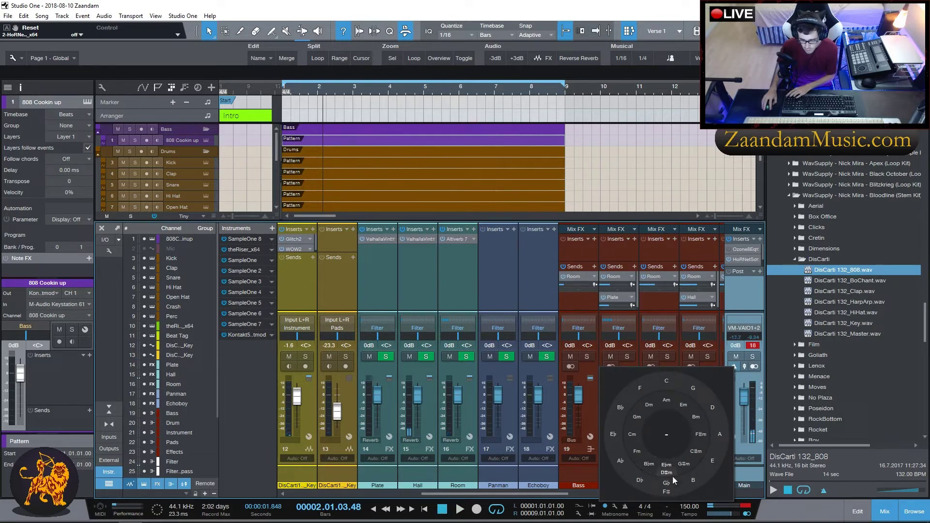
{"action": "left_click", "coordinate": [699, 458]}
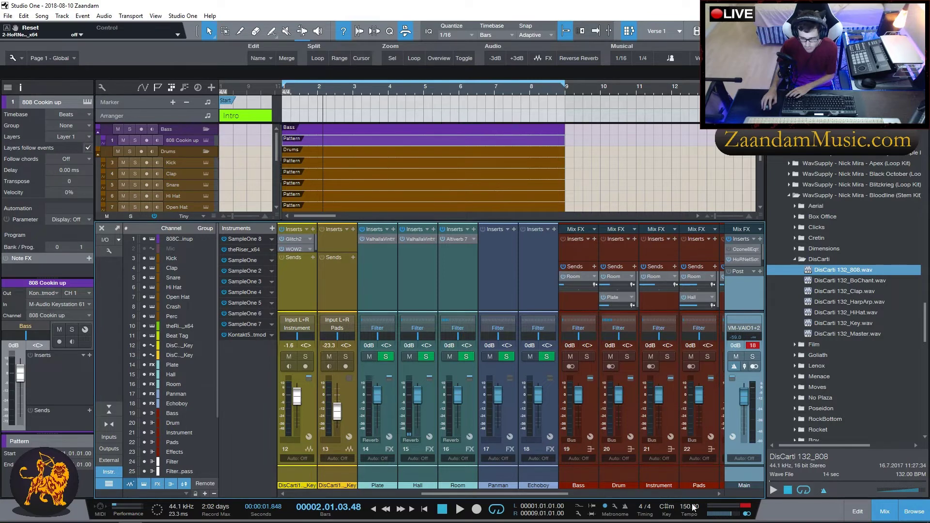
{"action": "left_click", "coordinate": [336, 141]}
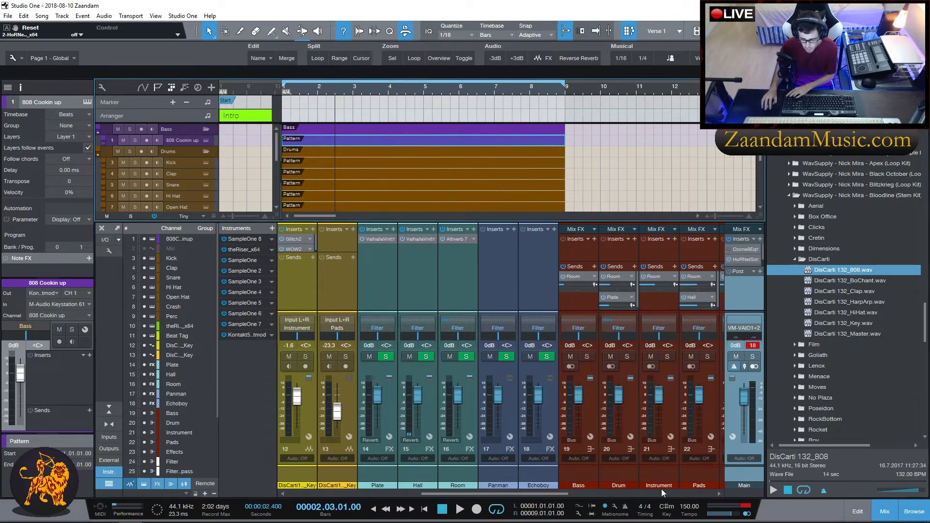
{"action": "scroll", "coordinate": [685, 509], "scroll_direction": "down", "scroll_amount": 11}
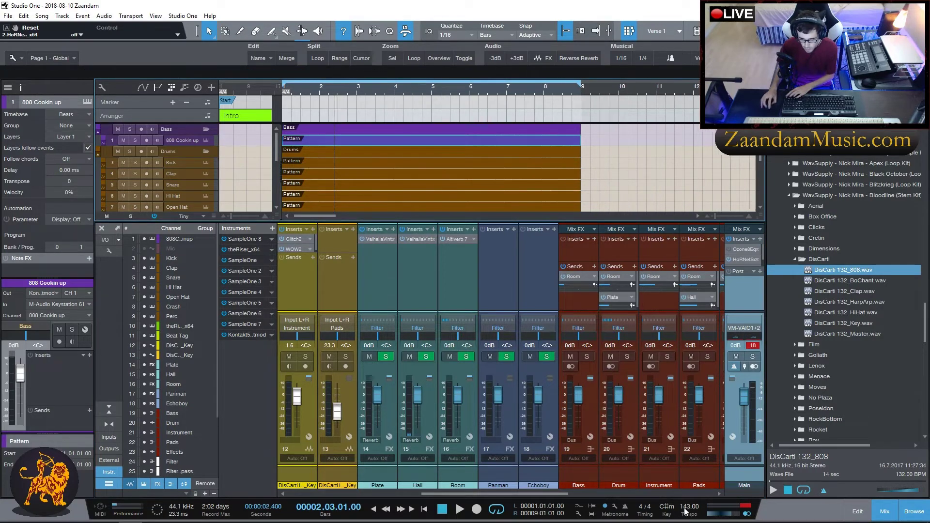
{"action": "scroll", "coordinate": [678, 502], "scroll_direction": "up", "scroll_amount": 1}
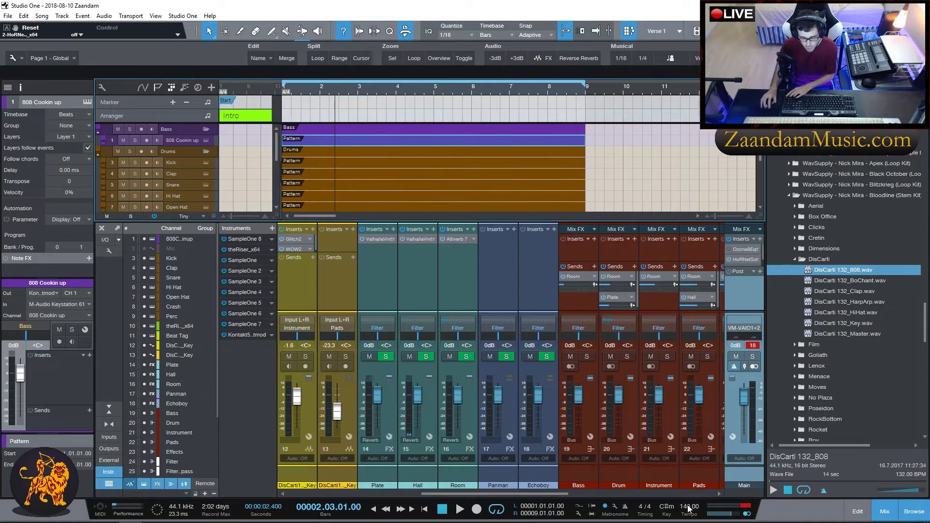
{"action": "key", "text": "comma"}
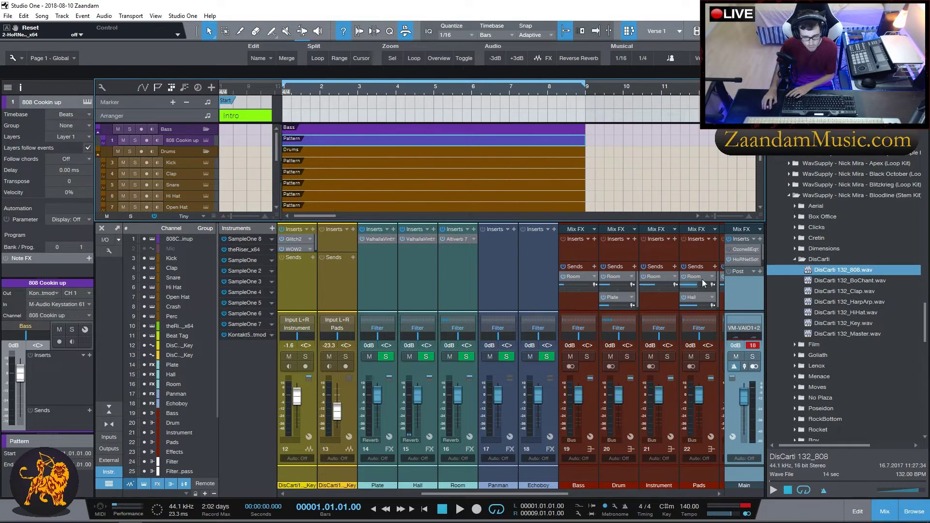
Hide the mixer, play the loops, and mute the reversed key copy on track 13
{"action": "left_click", "coordinate": [884, 513]}
{"action": "key", "text": "space"}
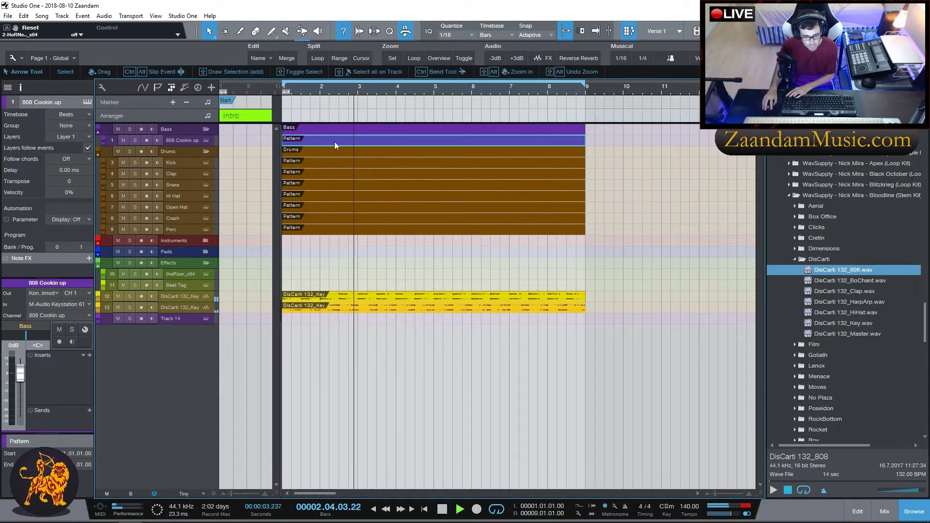
{"action": "left_click", "coordinate": [118, 307]}
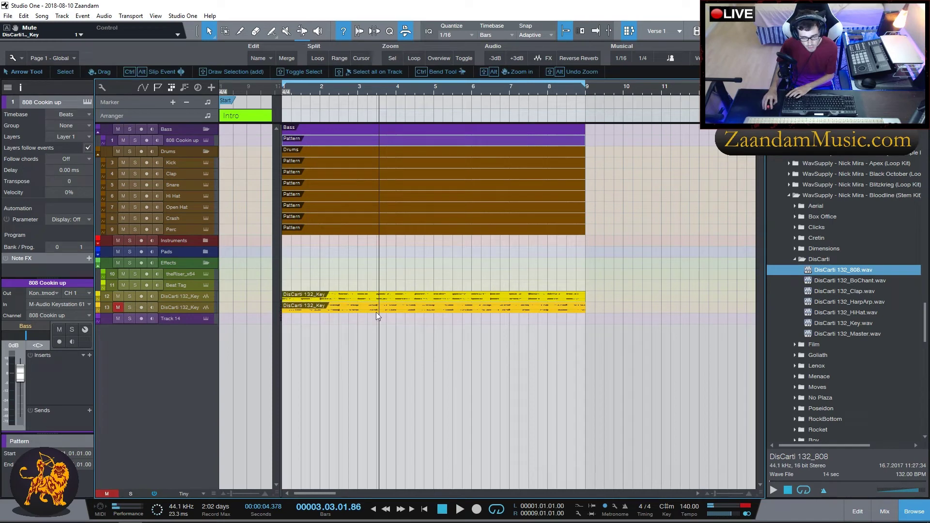
Place a C#3 note at step 1 of the 808 Cookin up pattern and set that channel's volume to -9.4 dB
{"action": "double_click", "coordinate": [327, 141]}
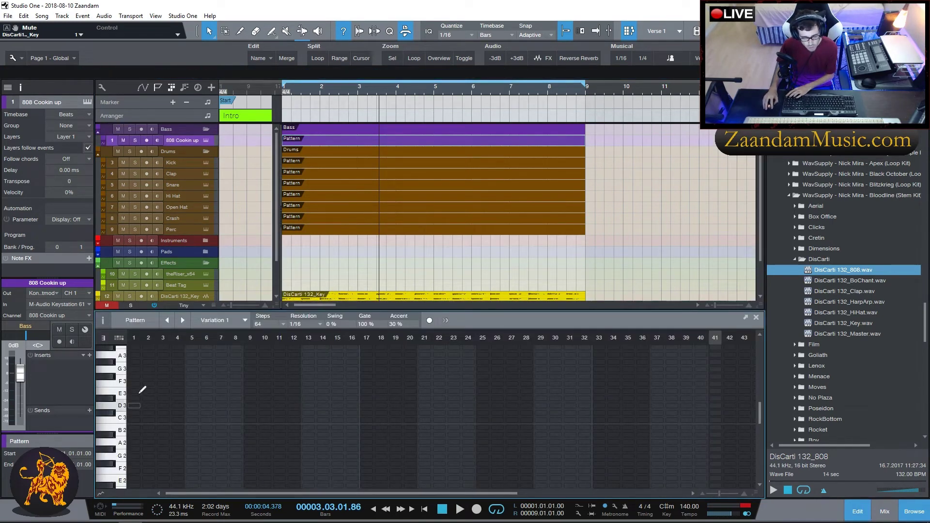
{"action": "key", "text": "comma"}
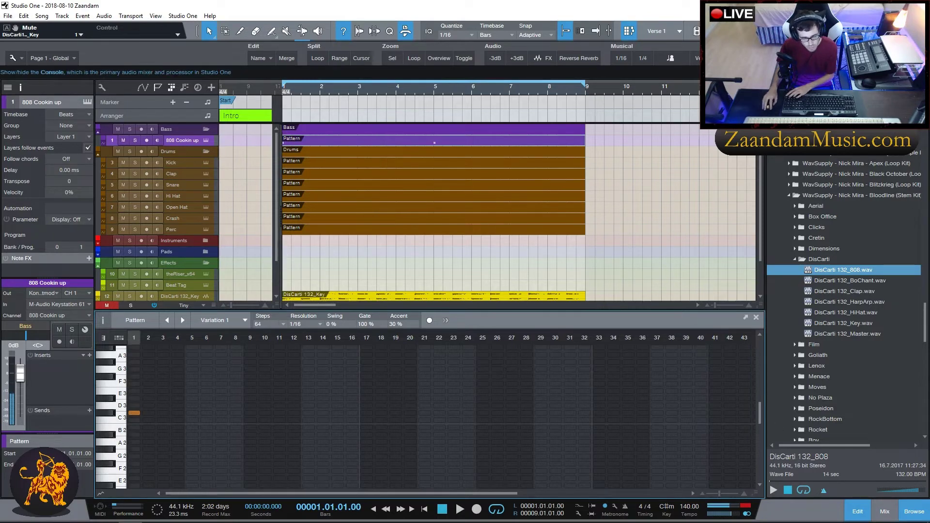
{"action": "left_click", "coordinate": [884, 512]}
{"action": "scroll", "coordinate": [408, 294], "scroll_direction": "left", "scroll_amount": 7}
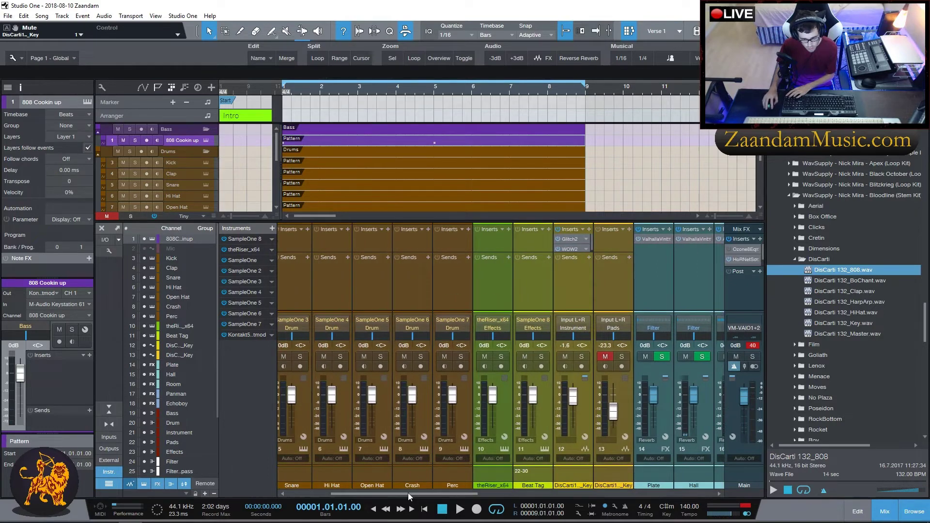
{"action": "left_click_drag", "start_coordinate": [408, 493], "coordinate": [324, 492]}
{"action": "key", "text": "space"}
{"action": "key", "text": "space"}
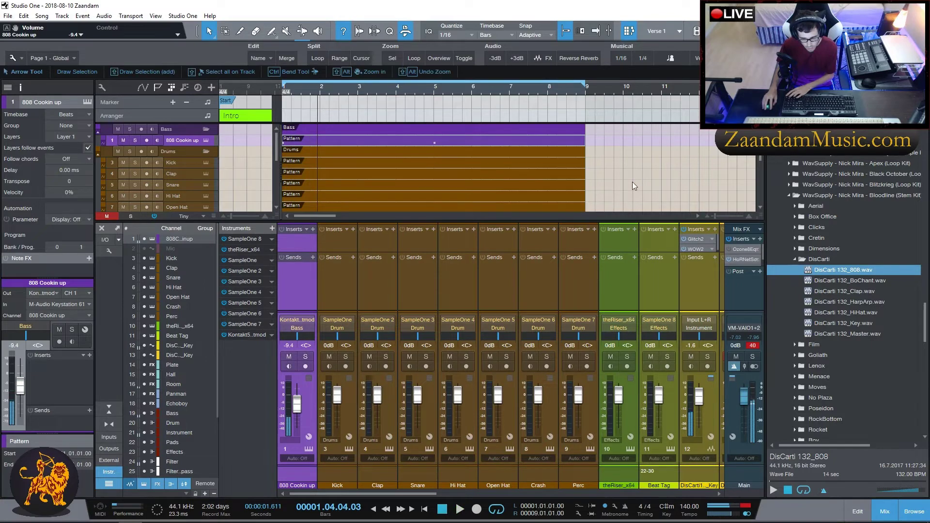
Hide the mixer and browser, and add a C3 note at step 9 of the Clap pattern
{"action": "left_click", "coordinate": [885, 512]}
{"action": "left_click", "coordinate": [924, 516]}
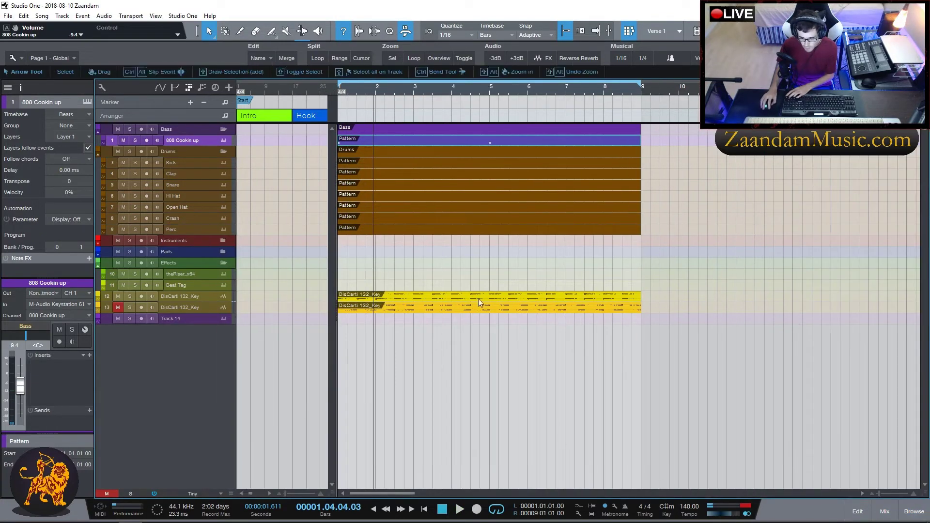
{"action": "double_click", "coordinate": [362, 139]}
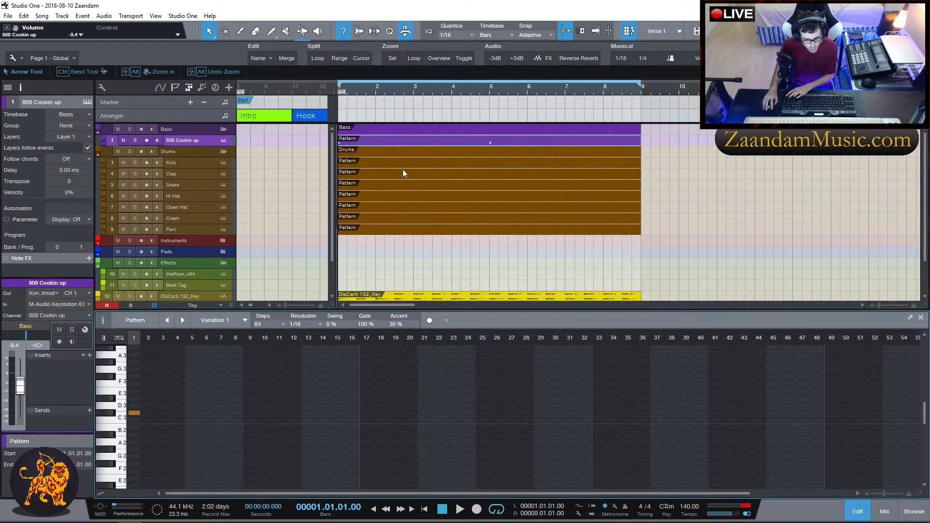
{"action": "left_click", "coordinate": [374, 173]}
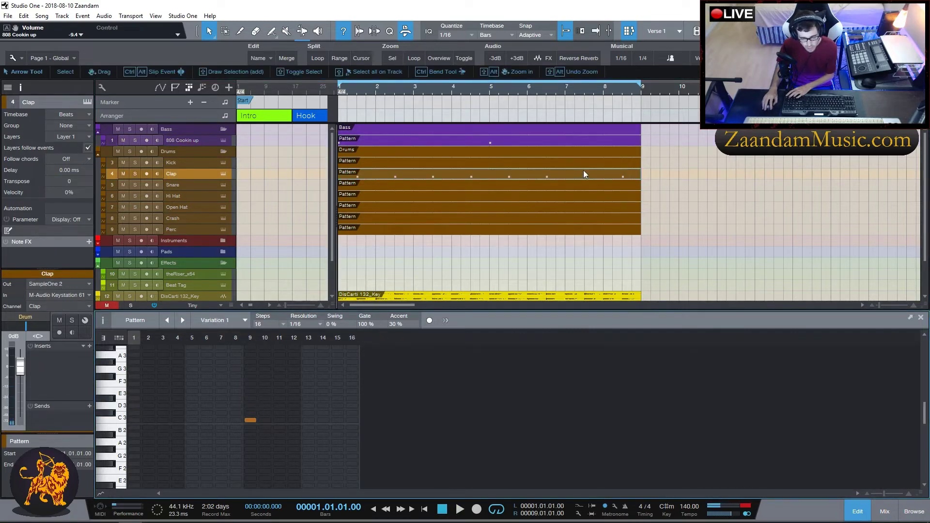
Try a G#2 note at step 15 of the 808 Cookin up pattern during playback, and remove it again
{"action": "left_click", "coordinate": [380, 140]}
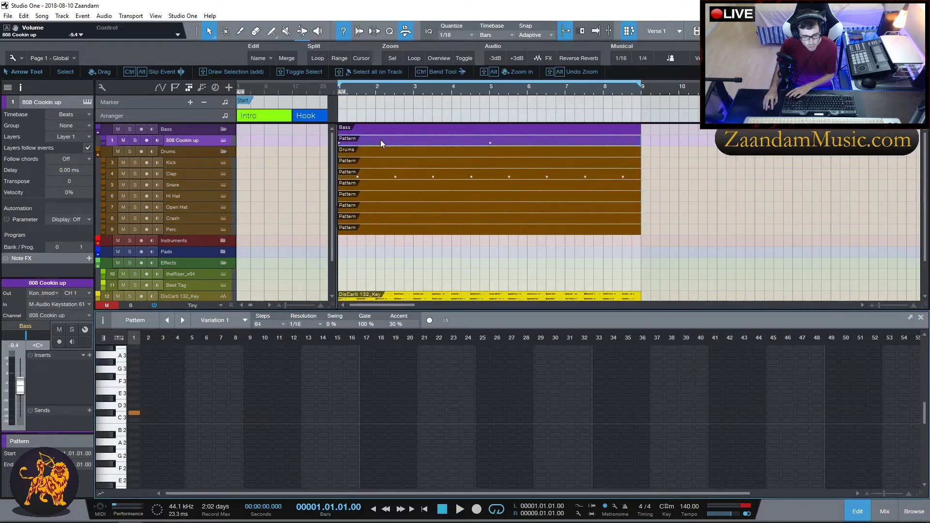
{"action": "key", "text": "space"}
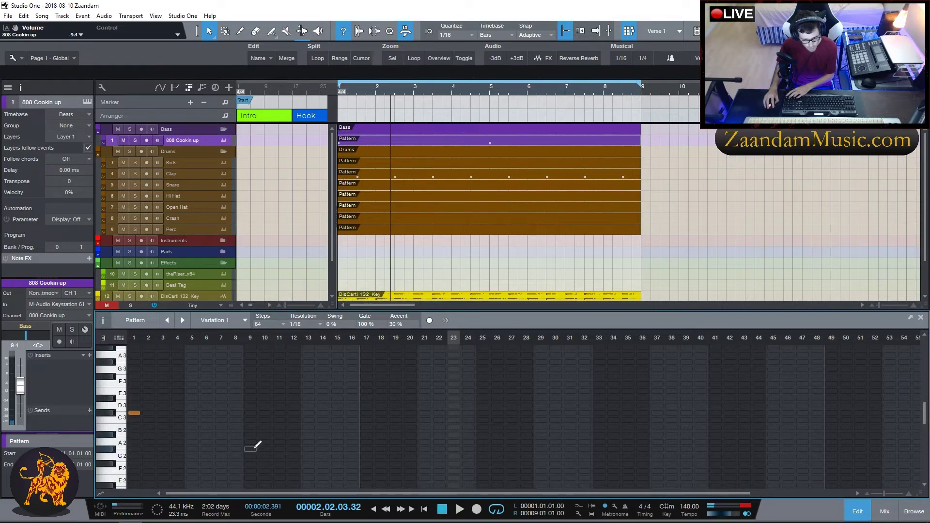
{"action": "key", "text": "space"}
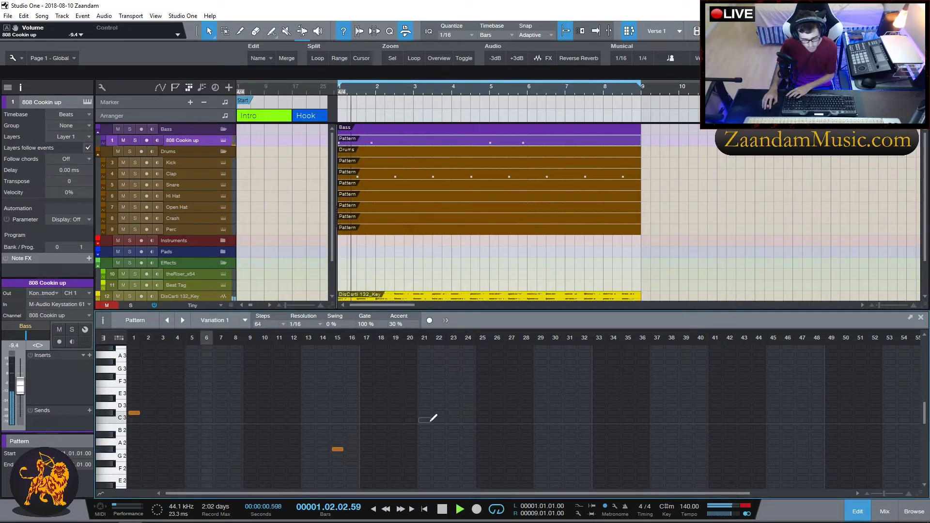
{"action": "left_click", "coordinate": [338, 449]}
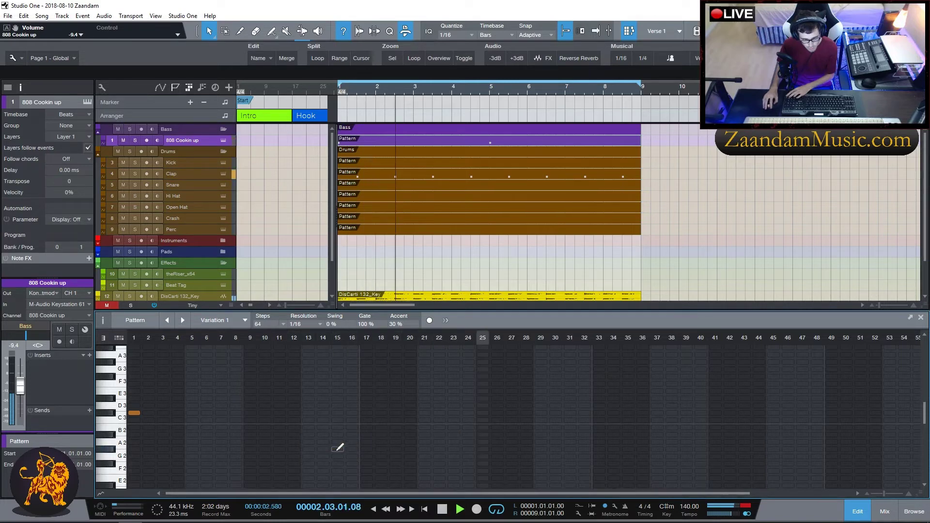
{"action": "key", "text": "space"}
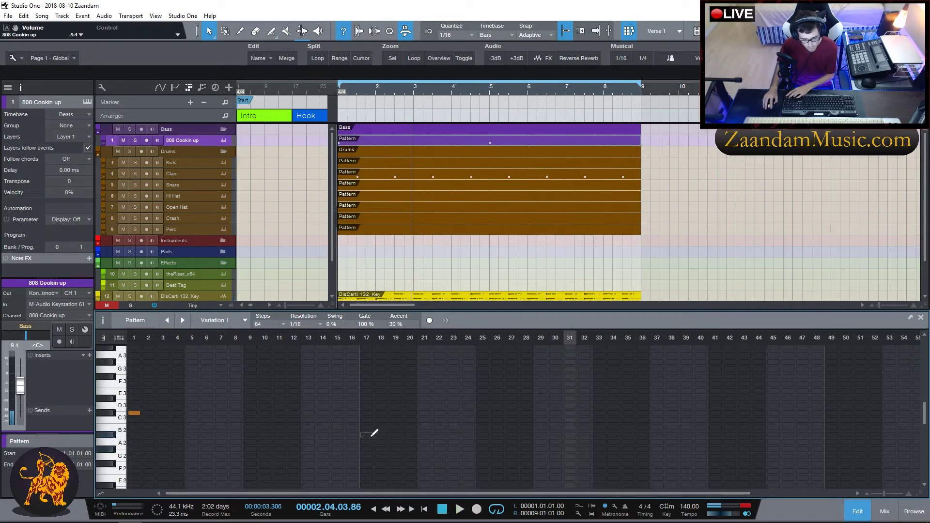
Place G#2 notes at steps 19 and 27 of the 808 Cookin up pattern, auditioning them in playback
{"action": "key", "text": "space"}
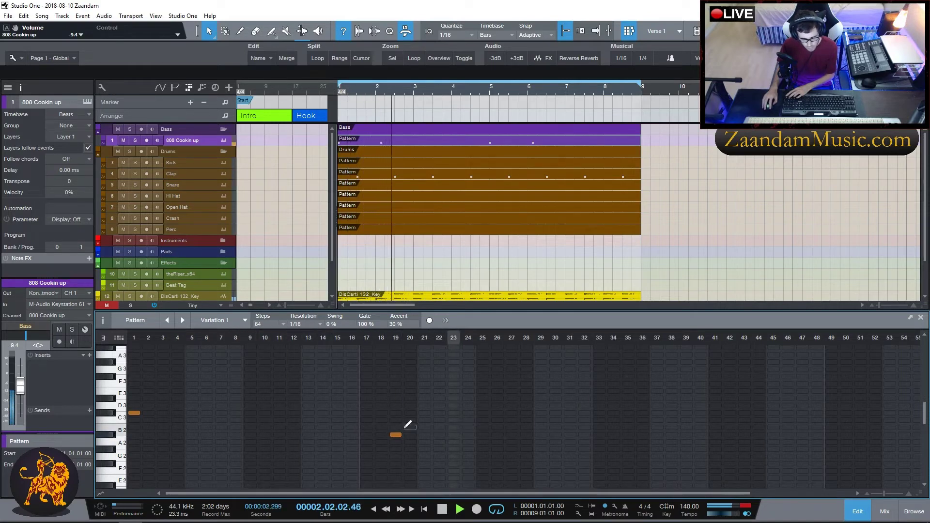
{"action": "left_click", "coordinate": [396, 441]}
{"action": "key", "text": "space"}
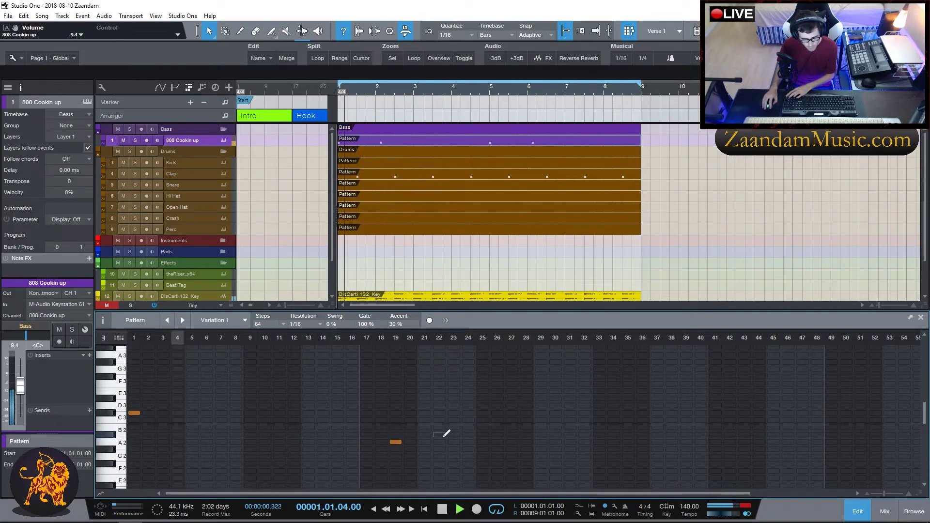
{"action": "left_click", "coordinate": [398, 441]}
{"action": "key", "text": "space"}
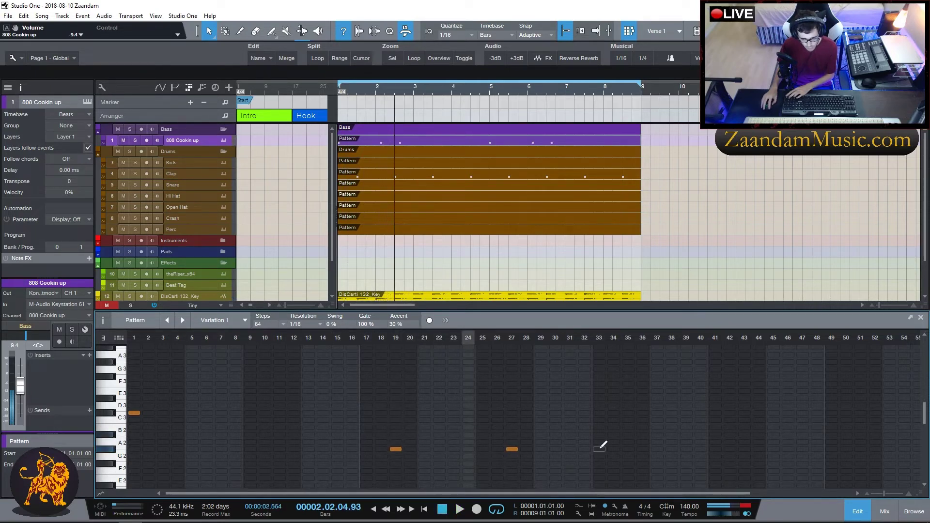
Leave step 33 of the 808 pattern empty, and place a C#3 note at step 37 and a D#3 note at step 61
{"action": "key", "text": "space"}
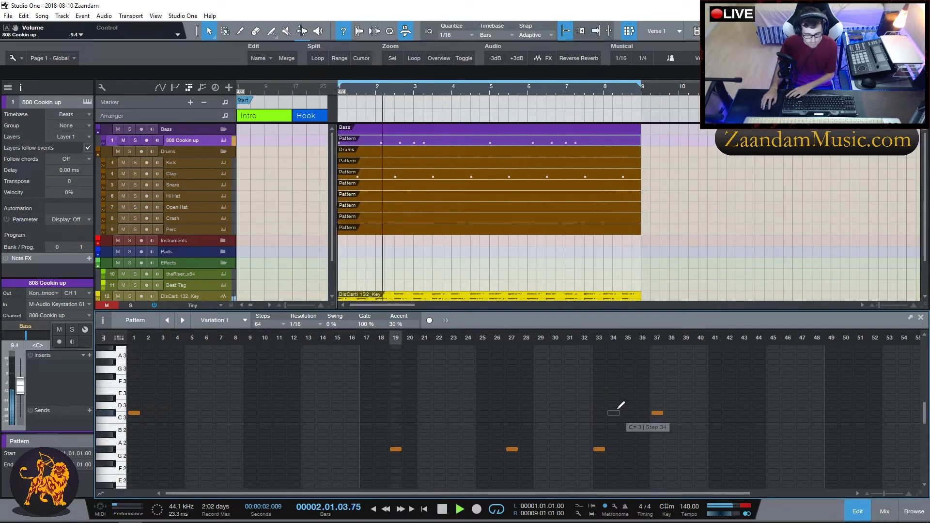
{"action": "left_click", "coordinate": [599, 449]}
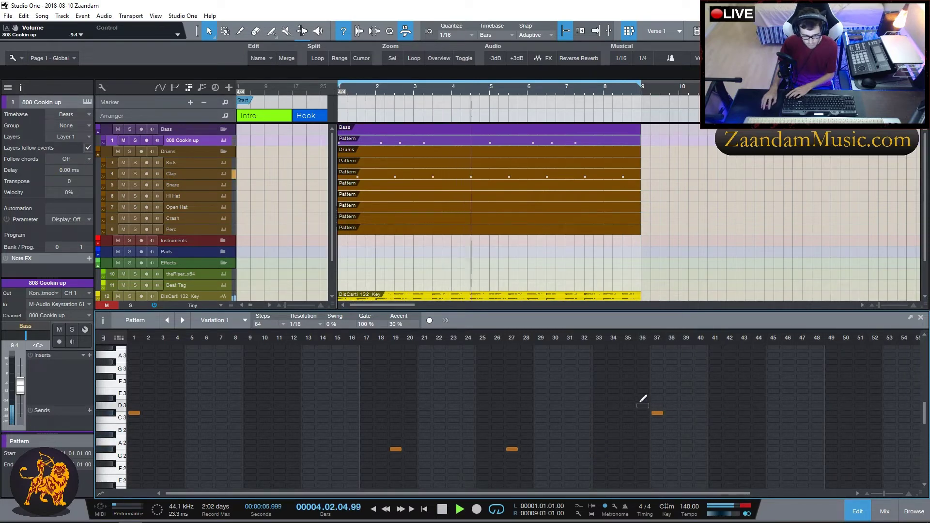
{"action": "scroll", "coordinate": [818, 339], "scroll_direction": "right", "scroll_amount": 4}
{"action": "scroll", "coordinate": [819, 338], "scroll_direction": "right", "scroll_amount": 1}
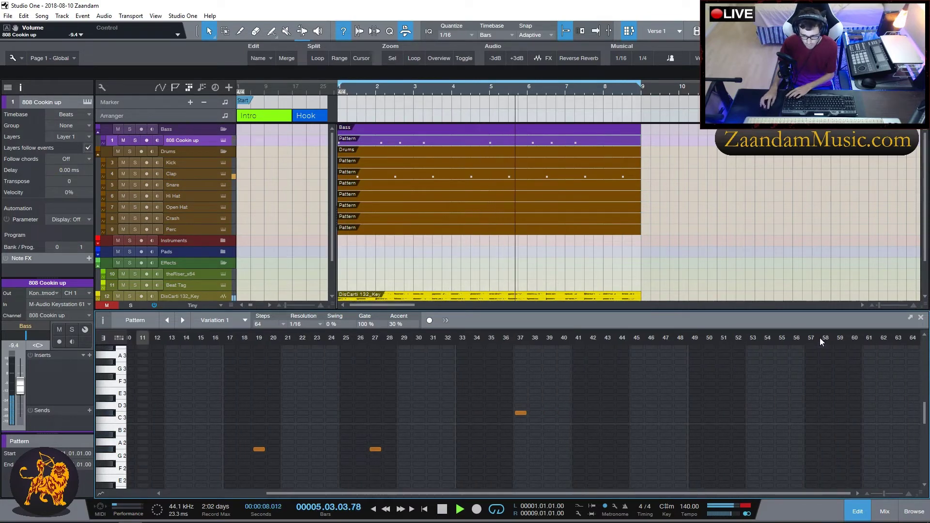
{"action": "left_click", "coordinate": [899, 392]}
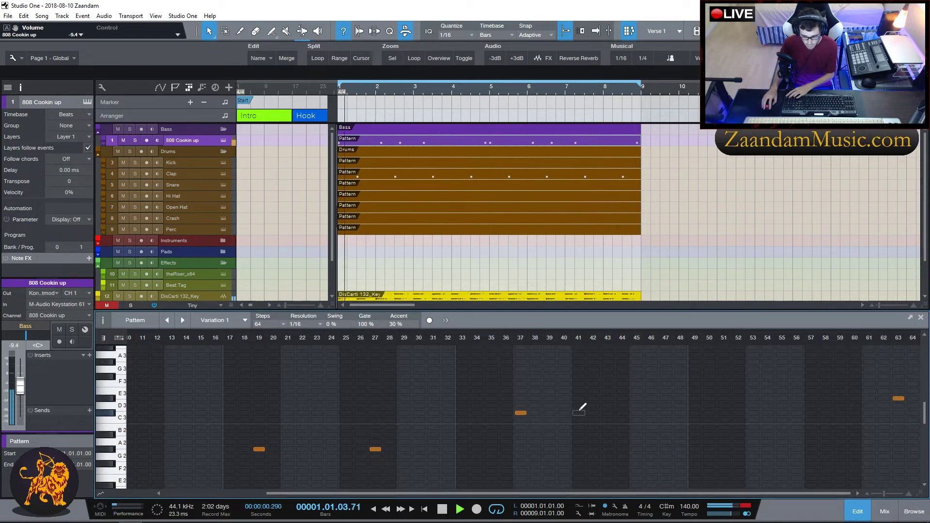
{"action": "left_click_drag", "start_coordinate": [899, 397], "coordinate": [870, 398]}
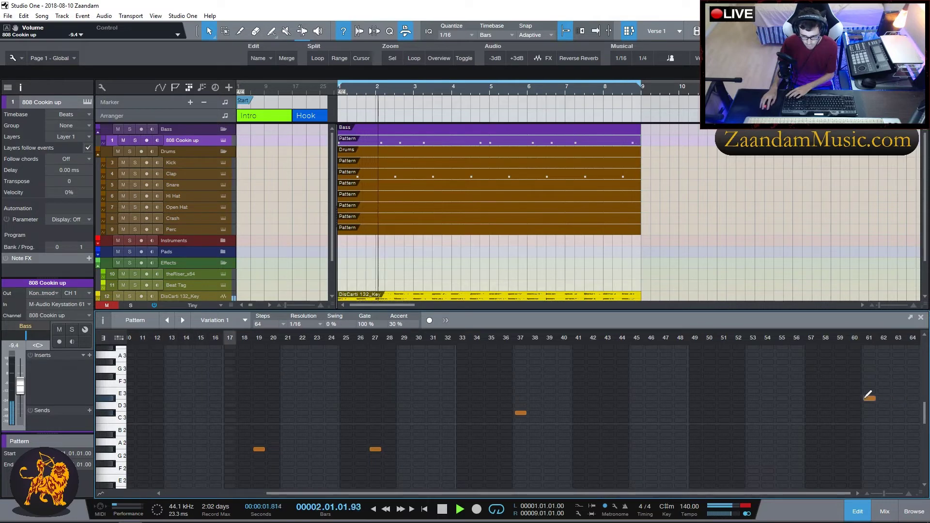
Change the 808 note at step 37 to B2 and add another B2 note at step 47
{"action": "left_click", "coordinate": [521, 413]}
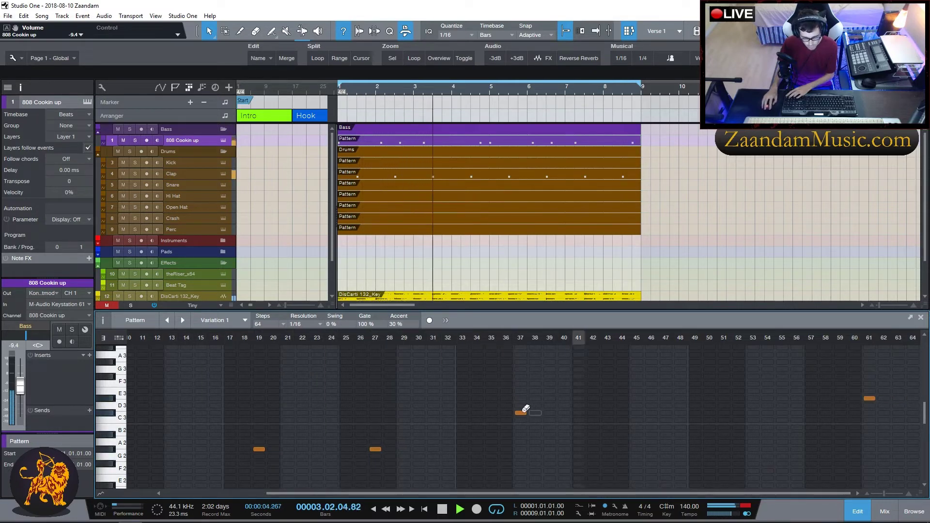
{"action": "left_click", "coordinate": [521, 427]}
{"action": "left_click", "coordinate": [521, 435]}
{"action": "left_click", "coordinate": [521, 428]}
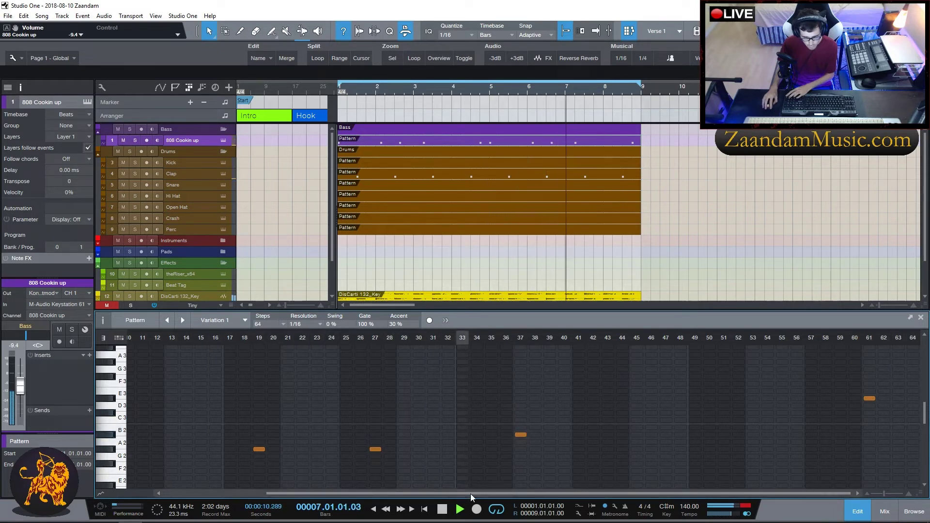
{"action": "left_click_drag", "start_coordinate": [525, 435], "coordinate": [524, 428]}
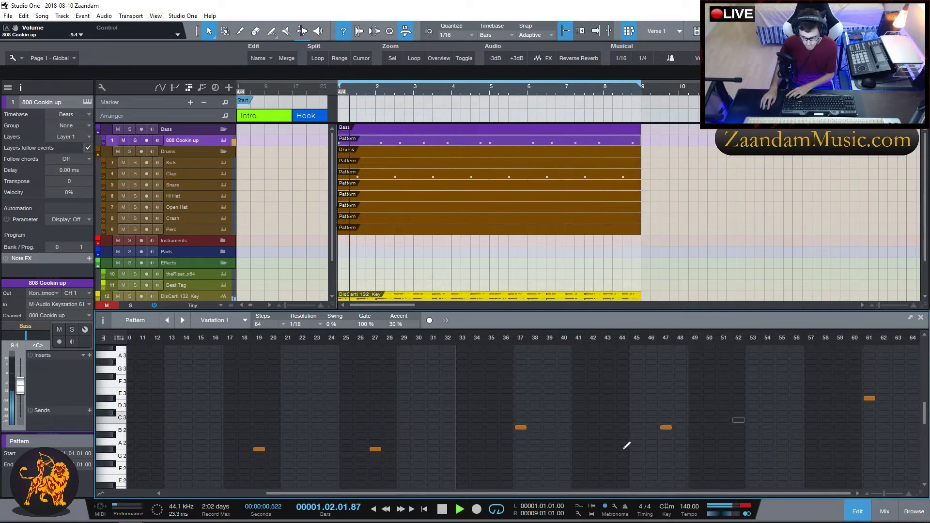
Remove the 808 note at step 37, place an A2 note at step 33, and lower the step 47 note to A2
{"action": "left_click_drag", "start_coordinate": [392, 492], "coordinate": [326, 492]}
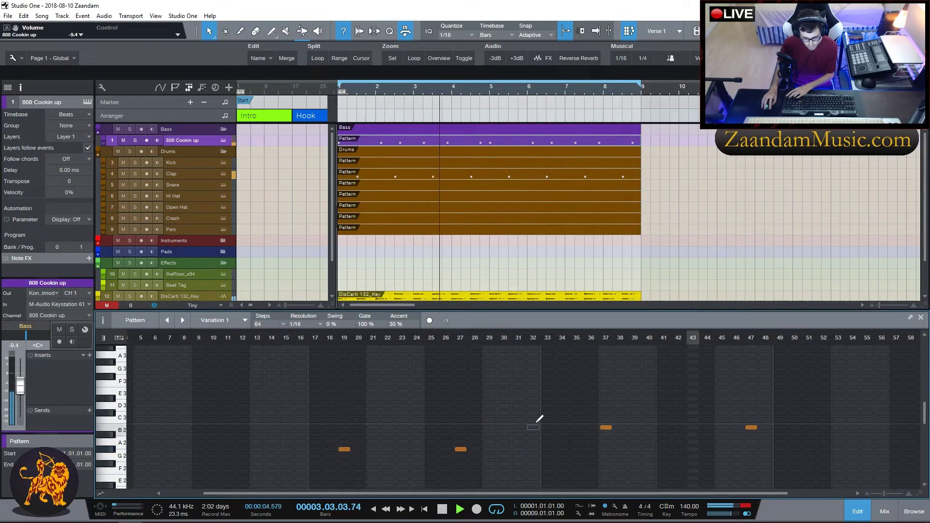
{"action": "left_click", "coordinate": [547, 435]}
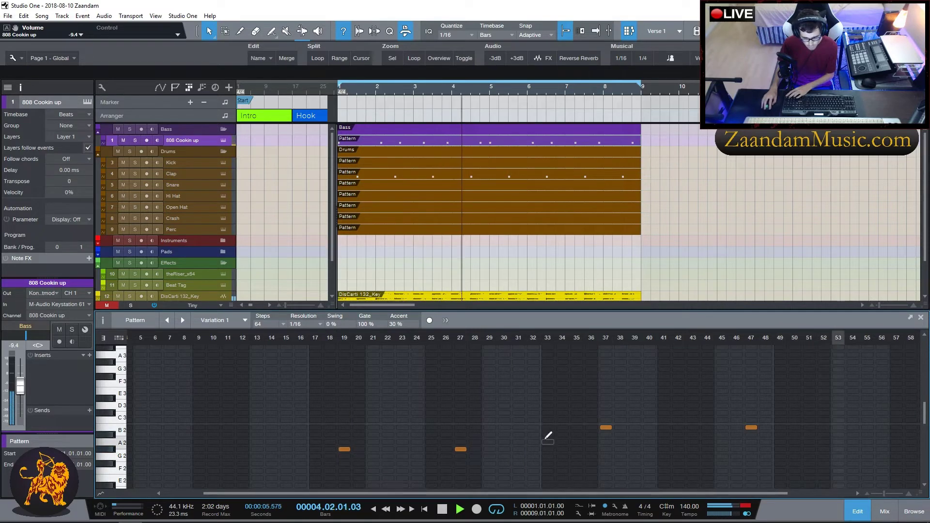
{"action": "left_click", "coordinate": [621, 426]}
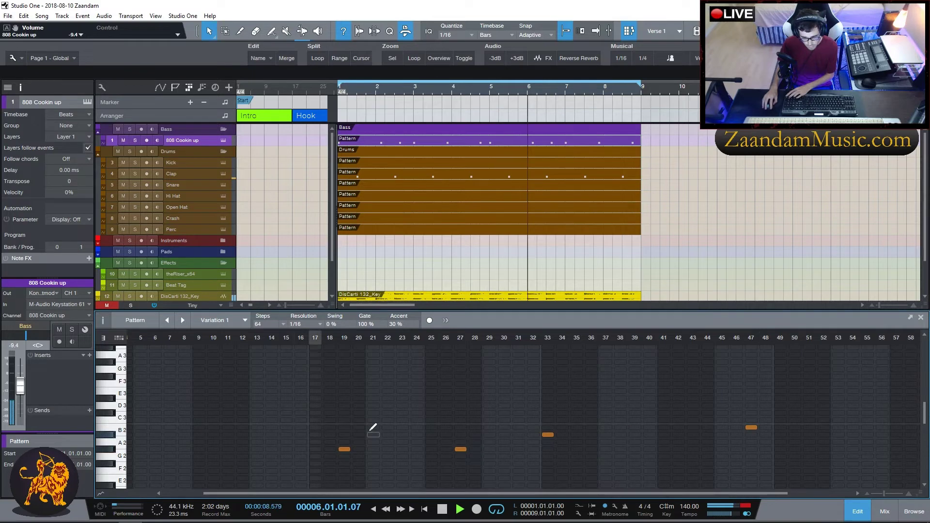
{"action": "left_click", "coordinate": [549, 434]}
{"action": "left_click", "coordinate": [548, 442]}
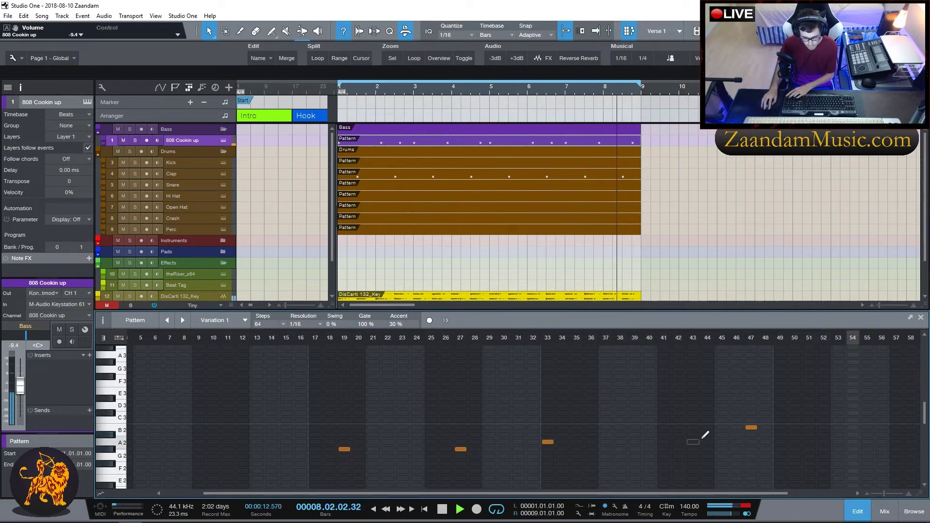
{"action": "left_click", "coordinate": [751, 442]}
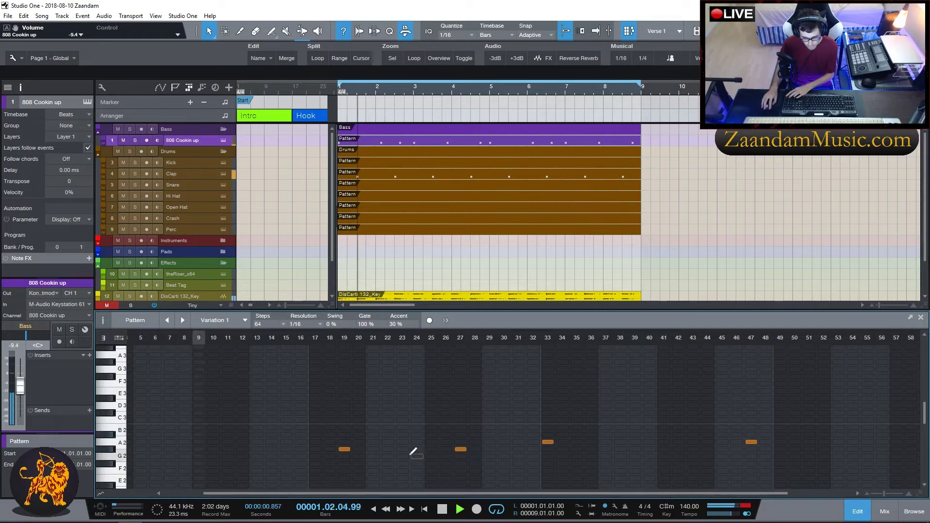
Move the G#2 note from step 19 to step 21 and add an A2 note at step 55
{"action": "left_click", "coordinate": [347, 449]}
{"action": "left_click", "coordinate": [373, 449]}
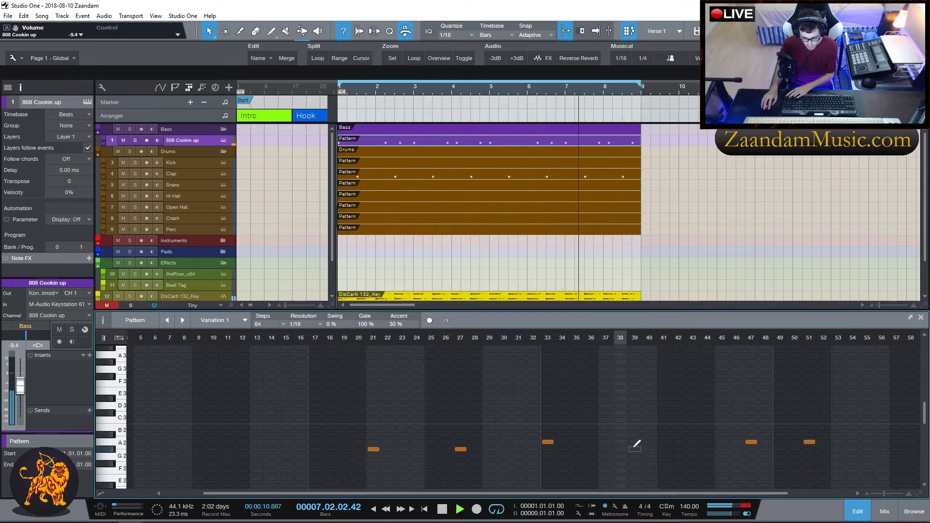
{"action": "left_click_drag", "start_coordinate": [808, 442], "coordinate": [868, 442]}
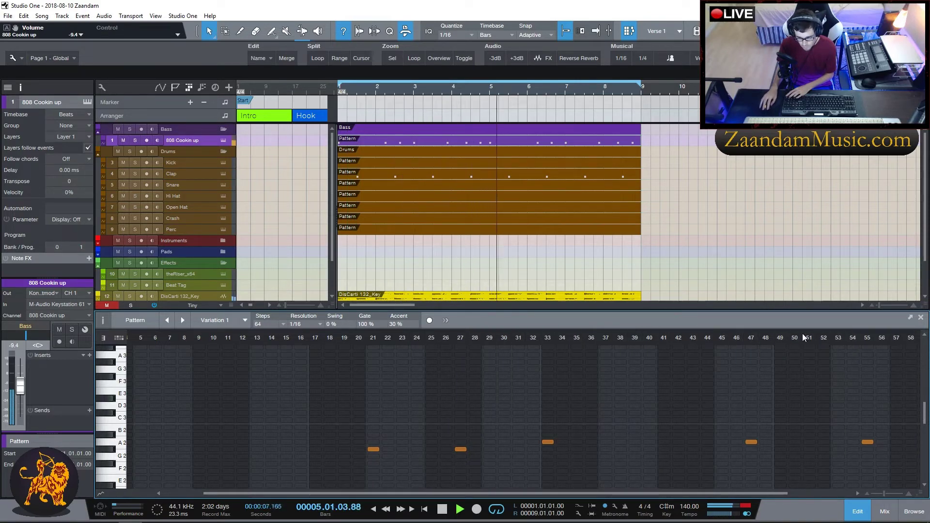
Try lower pitches for the 808 note at step 61, and set it to E3
{"action": "scroll", "coordinate": [824, 334], "scroll_direction": "right", "scroll_amount": 3}
{"action": "left_click", "coordinate": [869, 398]}
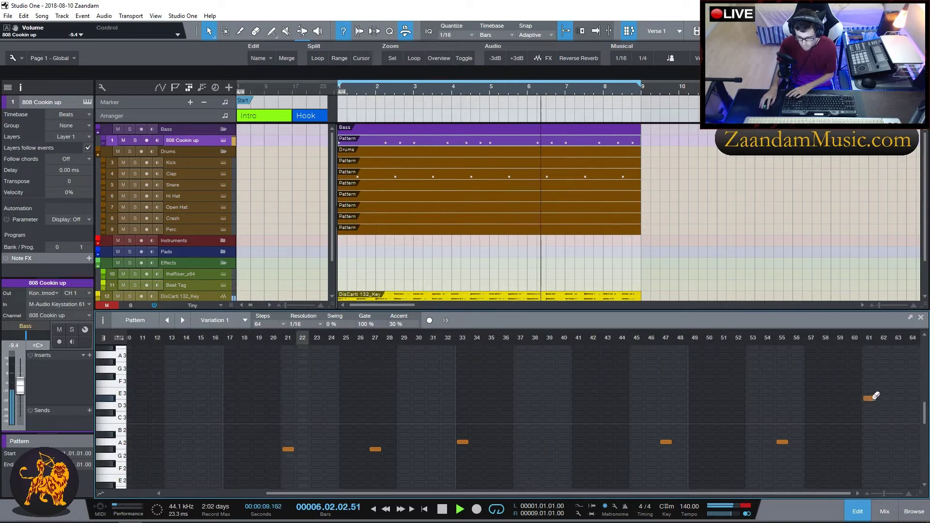
{"action": "left_click_drag", "start_coordinate": [872, 399], "coordinate": [873, 406]}
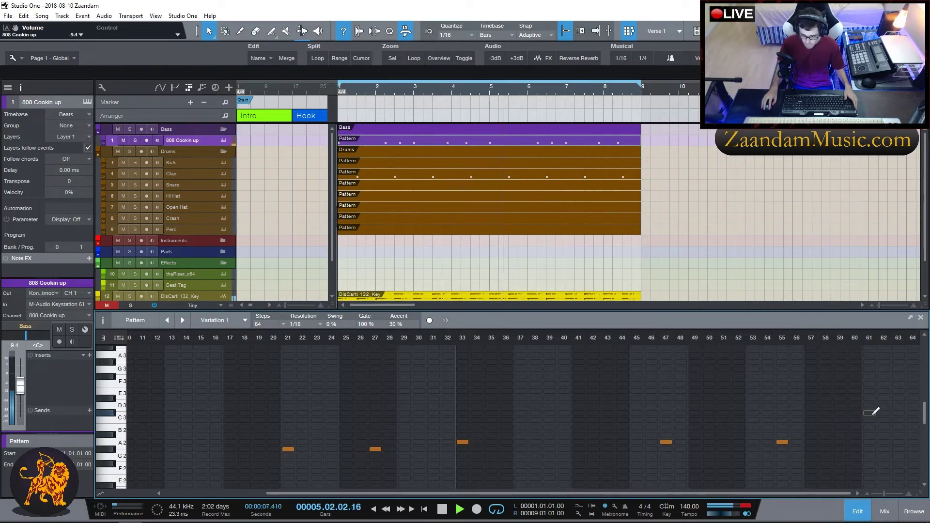
{"action": "left_click", "coordinate": [869, 391]}
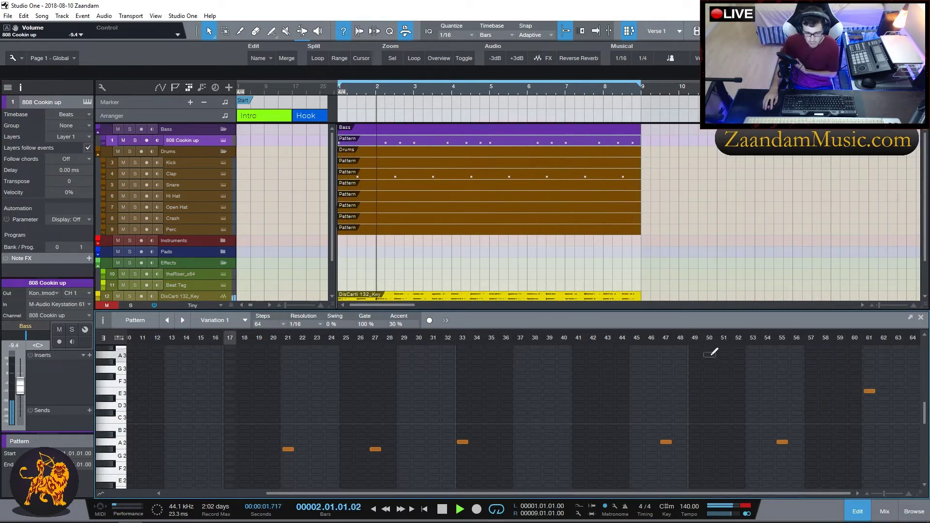
Stop playback, convert the 808 Cookin up pattern to an instrument part, and open that part in the note editor
{"action": "left_click", "coordinate": [858, 513]}
{"action": "key", "text": "space"}
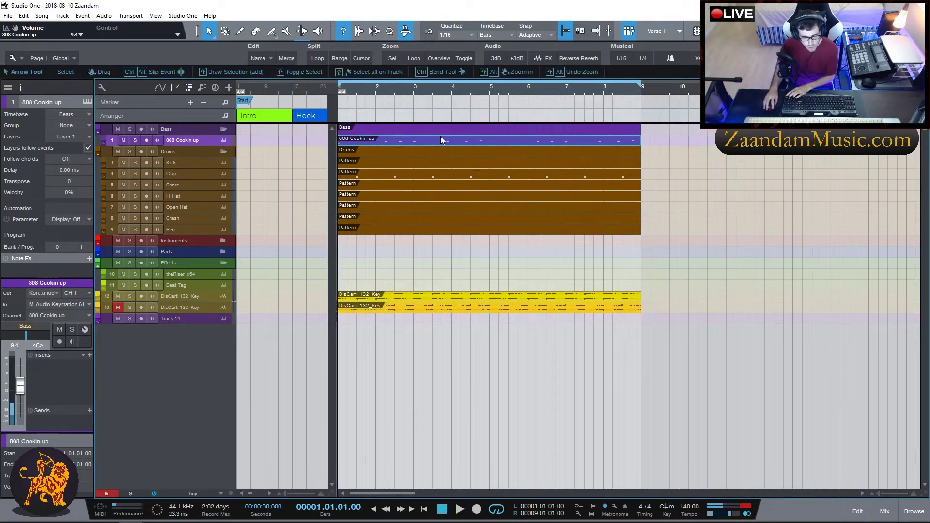
{"action": "double_click", "coordinate": [440, 140]}
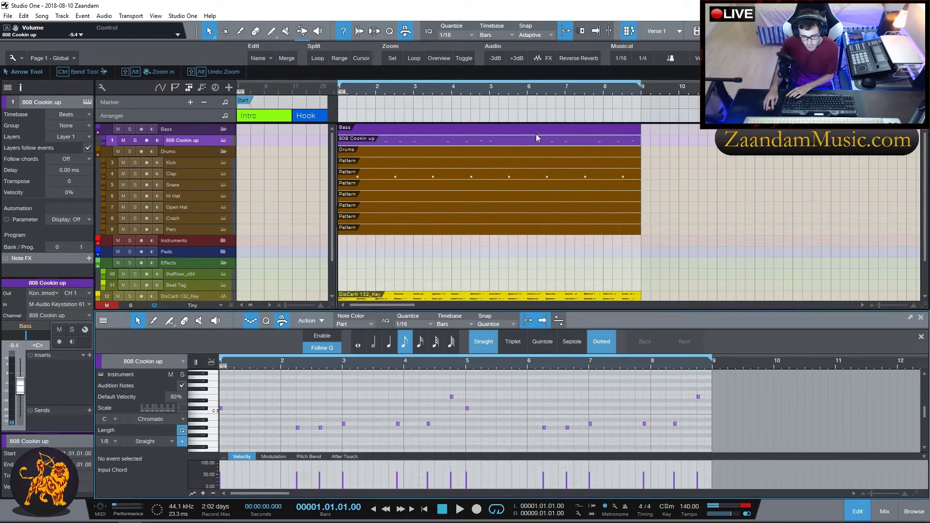
Find Digikitz VIBE VST among the browser's instruments and add it as a new track above 808 Cookin up in the Bass folder
{"action": "left_click", "coordinate": [914, 511]}
{"action": "left_click", "coordinate": [783, 87]}
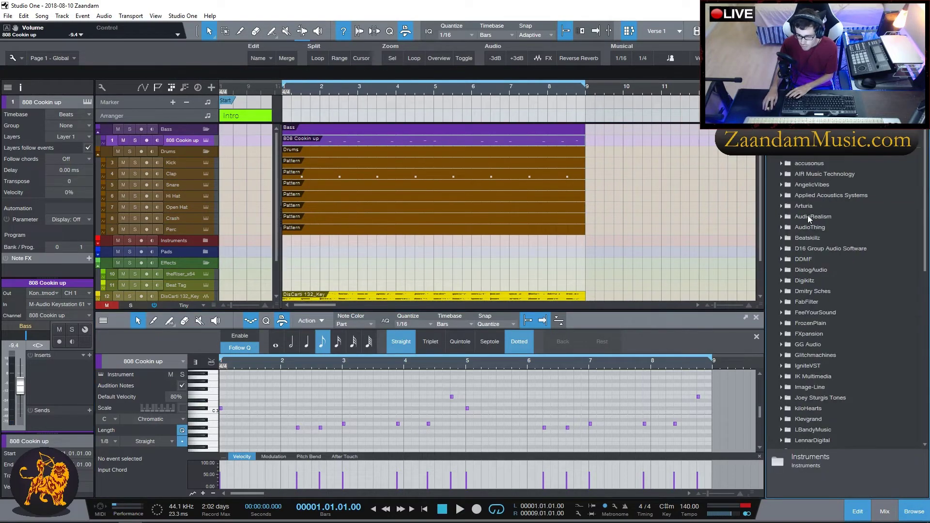
{"action": "double_click", "coordinate": [793, 260]}
{"action": "double_click", "coordinate": [787, 258]}
{"action": "double_click", "coordinate": [796, 249]}
{"action": "double_click", "coordinate": [796, 249]}
{"action": "double_click", "coordinate": [803, 238]}
{"action": "double_click", "coordinate": [804, 239]}
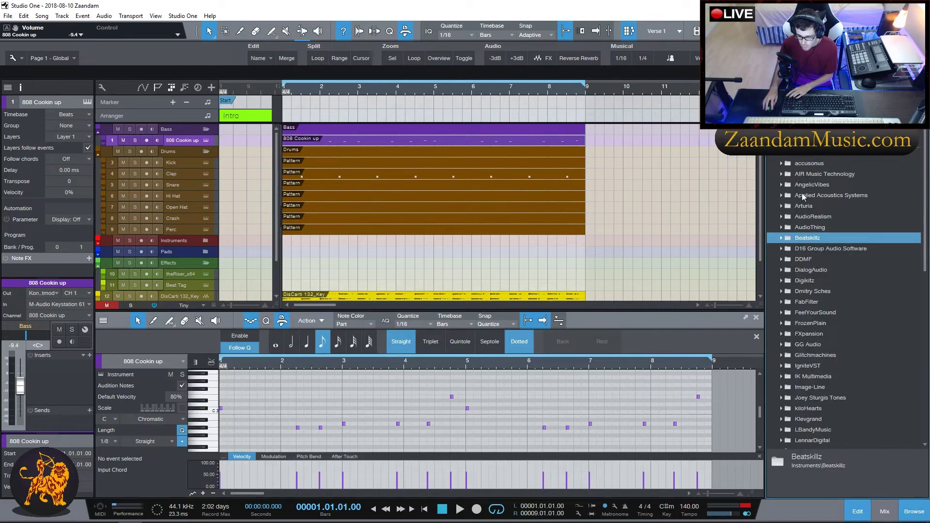
{"action": "double_click", "coordinate": [804, 281]}
{"action": "left_click_drag", "start_coordinate": [856, 310], "coordinate": [174, 135]}
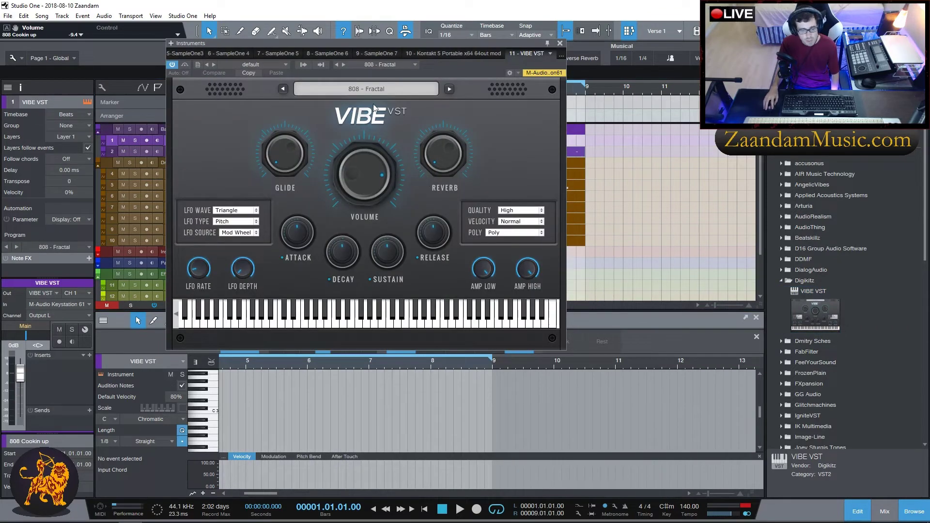
Choose another preset from VIBE VST's instrument list and close the plug-in window
{"action": "left_click", "coordinate": [385, 88]}
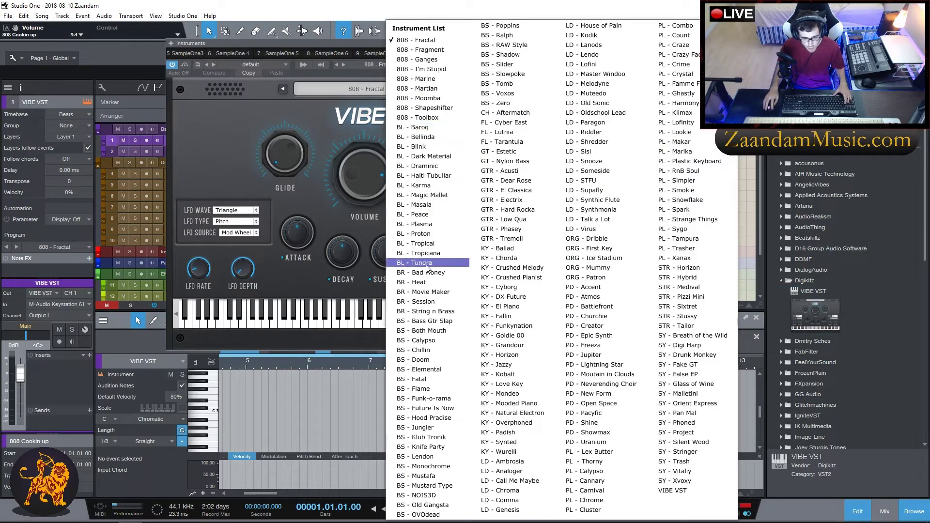
{"action": "left_click", "coordinate": [420, 341]}
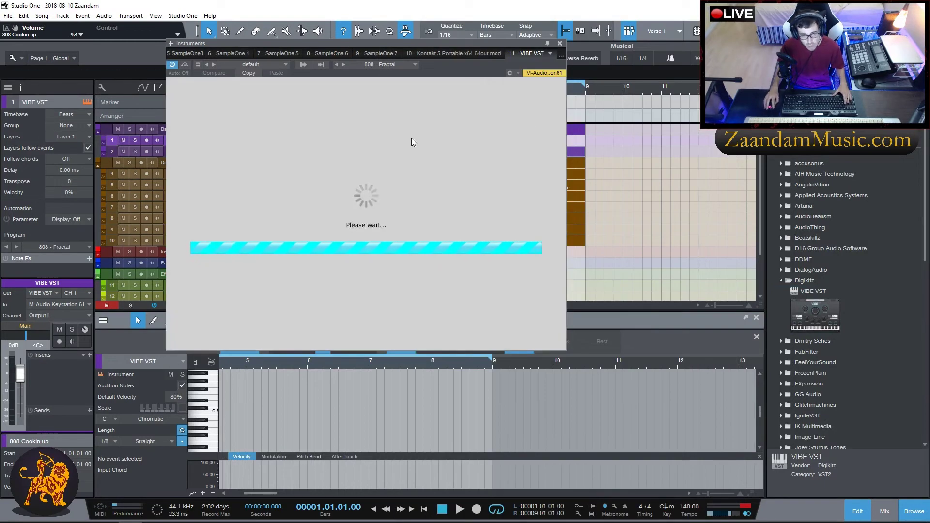
{"action": "left_click_drag", "start_coordinate": [437, 45], "coordinate": [611, 192]}
{"action": "left_click", "coordinate": [734, 192]}
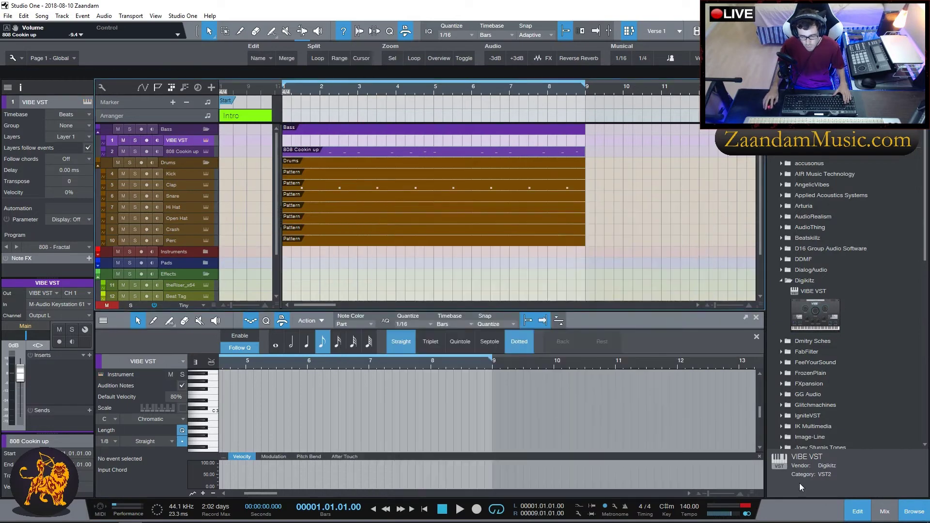
Show the mixer and insert FabFilter Pro-Q 2 on the 808 Cookin up channel, with its window moved fully into view
{"action": "left_click", "coordinate": [885, 512]}
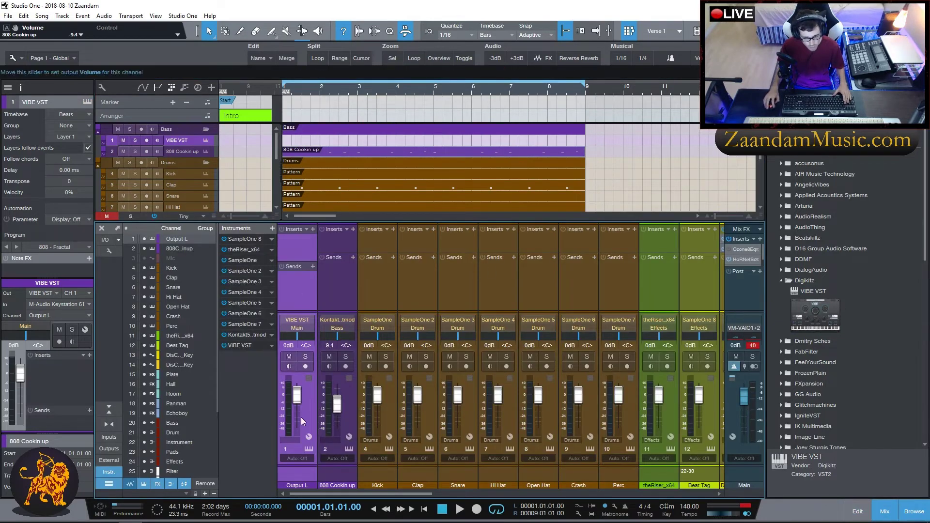
{"action": "left_click", "coordinate": [324, 286]}
{"action": "left_click", "coordinate": [351, 234]}
{"action": "left_click", "coordinate": [417, 319]}
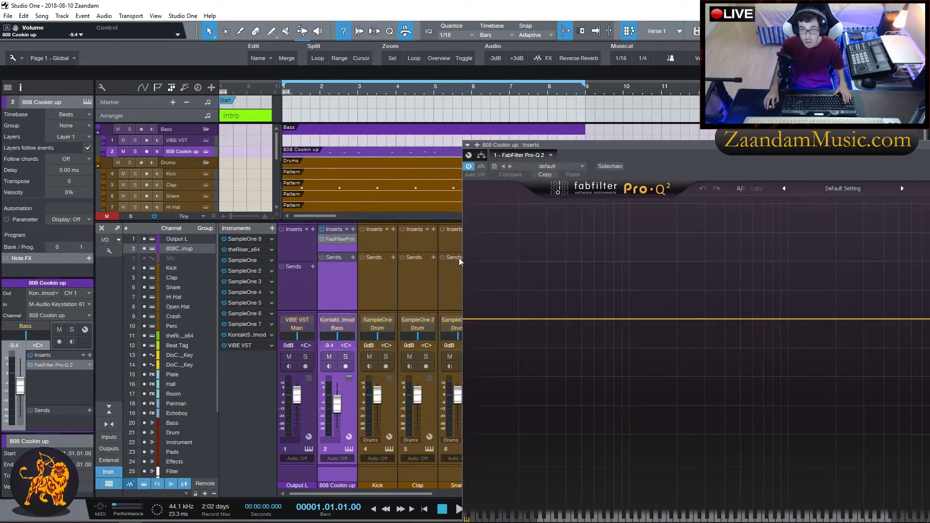
{"action": "left_click_drag", "start_coordinate": [593, 148], "coordinate": [359, 80]}
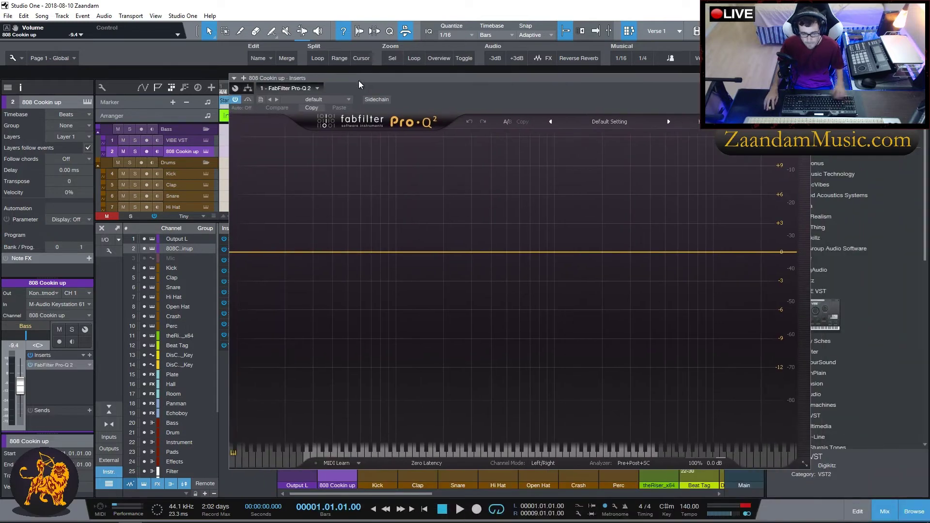
During playback, add a 48 dB/oct low cut at about 30 Hz and a boost of about 1.4 dB near 58 Hz to the 808
{"action": "key", "text": "space"}
{"action": "double_click", "coordinate": [271, 255]}
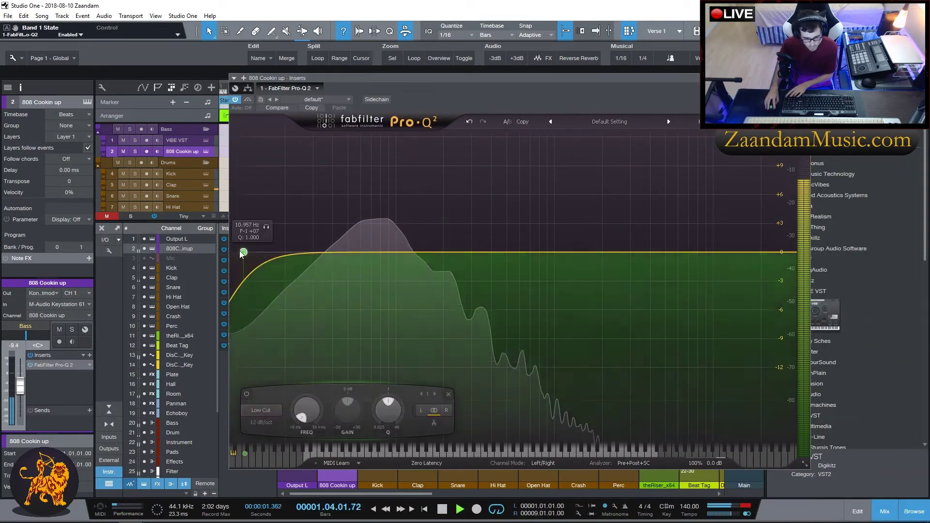
{"action": "left_click", "coordinate": [266, 419]}
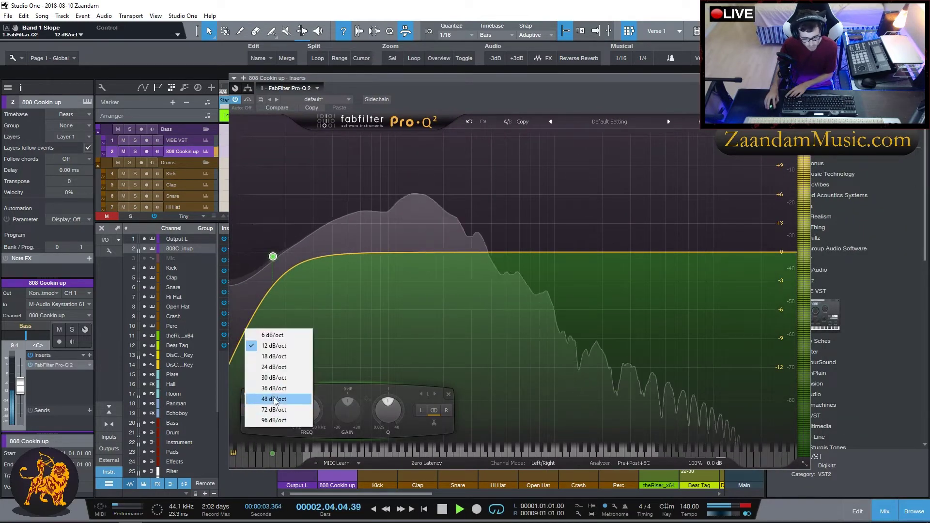
{"action": "left_click", "coordinate": [274, 394]}
{"action": "double_click", "coordinate": [364, 222]}
{"action": "left_click_drag", "start_coordinate": [366, 219], "coordinate": [362, 242]}
{"action": "left_click_drag", "start_coordinate": [285, 259], "coordinate": [313, 254]}
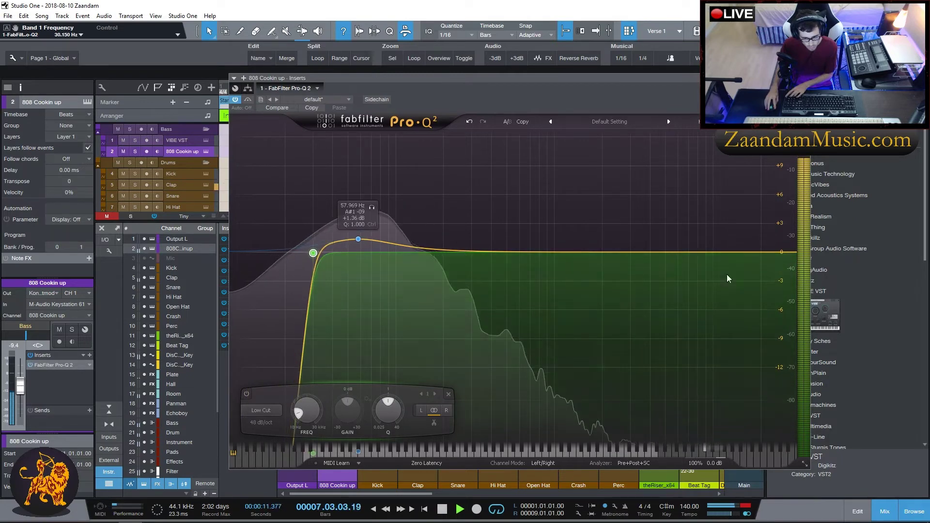
Add a high cut at about 723 Hz to the 808's equalizer, close the plug-in window and stop playback
{"action": "left_click_drag", "start_coordinate": [758, 252], "coordinate": [532, 252]}
{"action": "key", "text": "Escape"}
{"action": "key", "text": "space"}
Insert Decapitator on the 808 Cookin up channel and adjust its Drive during playback
{"action": "left_click", "coordinate": [353, 229]}
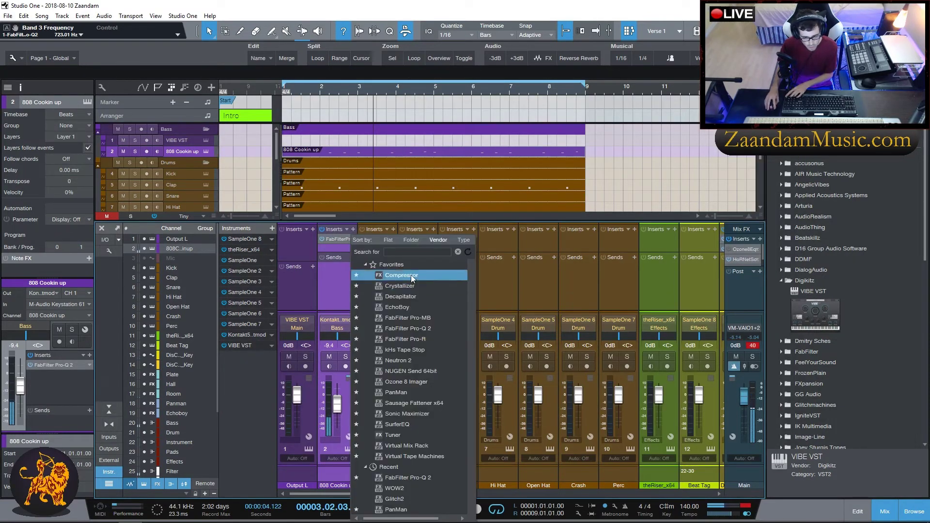
{"action": "left_click", "coordinate": [408, 298]}
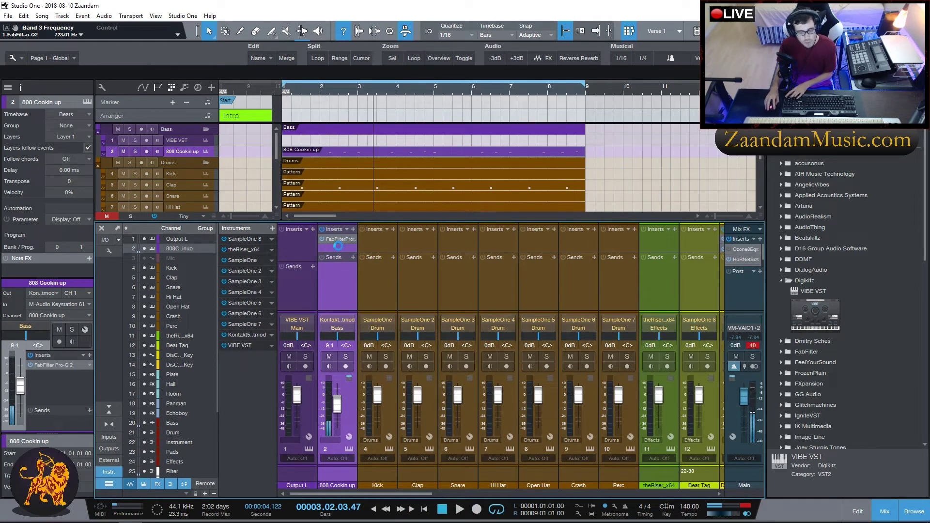
{"action": "key", "text": "comma"}
{"action": "key", "text": "space"}
{"action": "left_click_drag", "start_coordinate": [302, 235], "coordinate": [302, 219]}
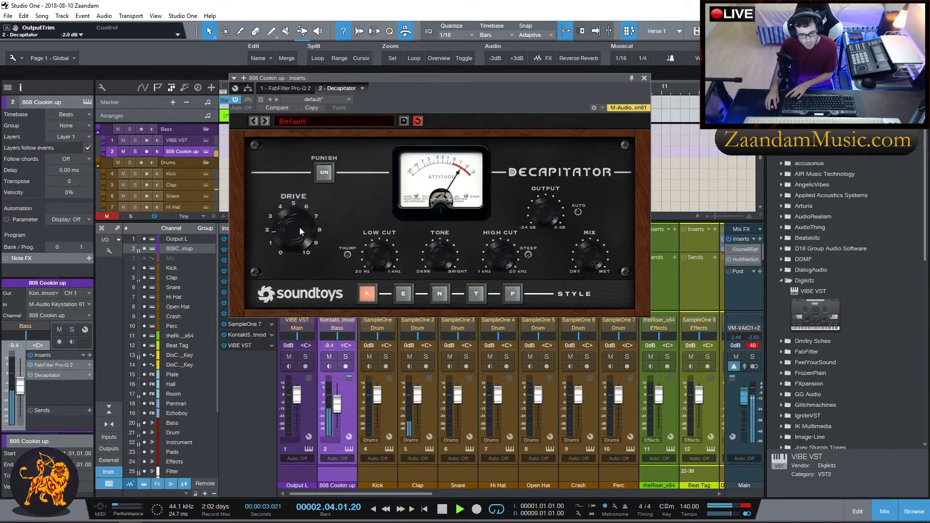
{"action": "left_click_drag", "start_coordinate": [299, 231], "coordinate": [301, 229]}
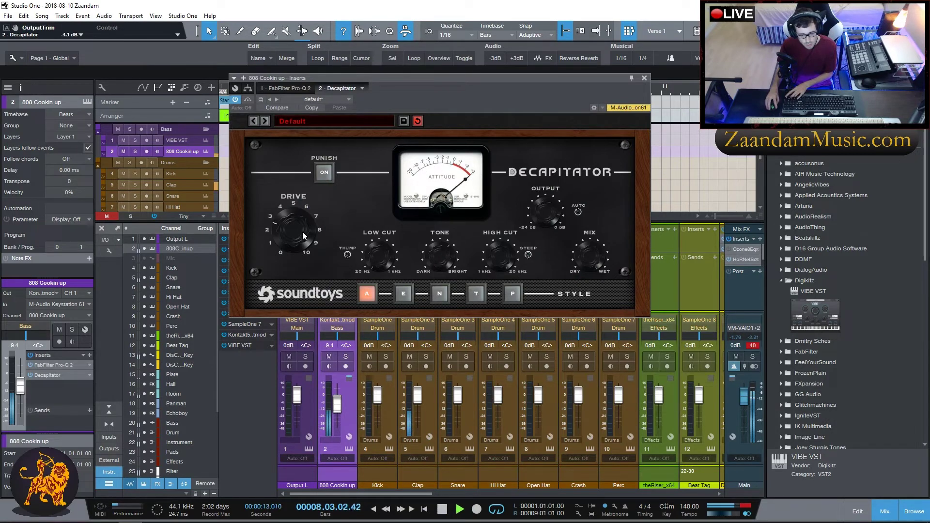
Close Decapitator's window, move it ahead of FabFilter Pro-Q 2 in the 808 Cookin up insert chain and stop playback
{"action": "left_click", "coordinate": [644, 78]}
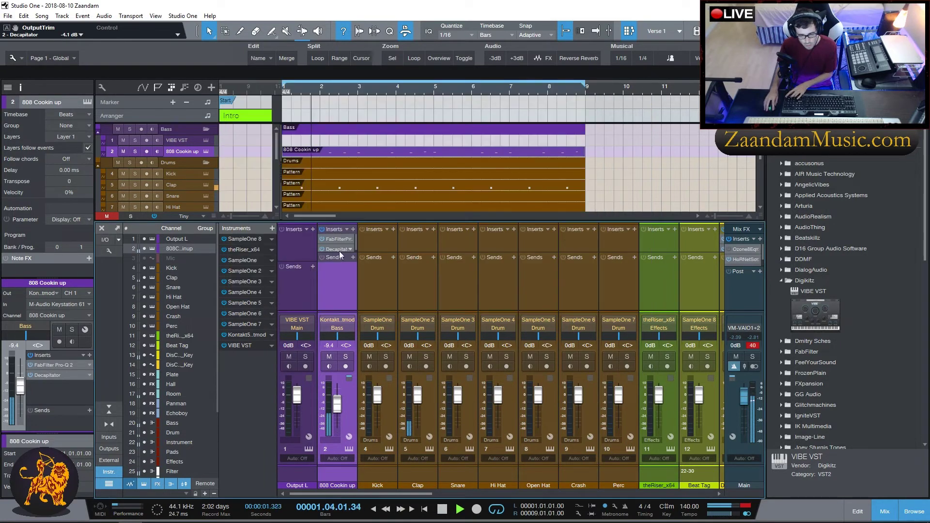
{"action": "left_click_drag", "start_coordinate": [339, 248], "coordinate": [342, 237]}
{"action": "key", "text": "space"}
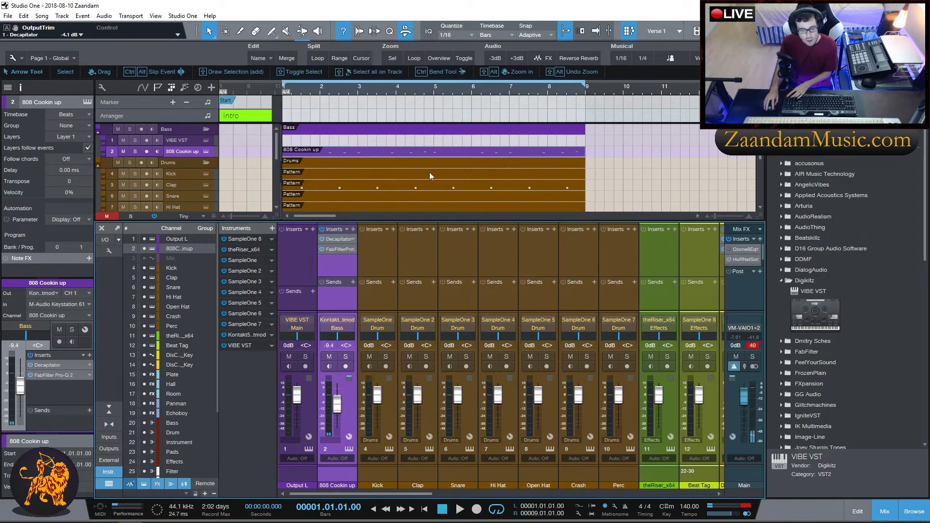
Replace the empty part on the VIBE VST track with a copy of the 808 Cookin up part and open it in the note editor
{"action": "left_click", "coordinate": [291, 144]}
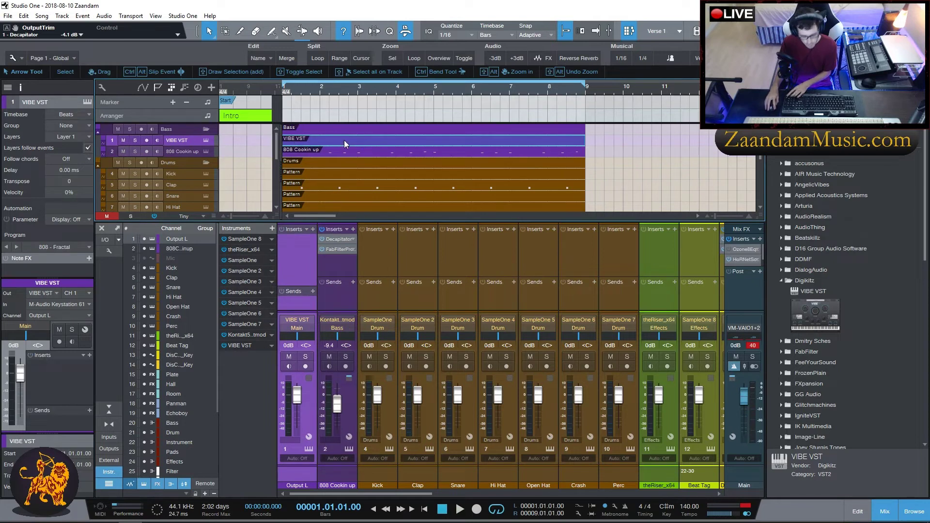
{"action": "key", "text": "Delete"}
{"action": "left_click", "coordinate": [342, 153]}
{"action": "key", "text": "d"}
{"action": "left_click_drag", "start_coordinate": [621, 154], "coordinate": [315, 140]}
{"action": "double_click", "coordinate": [315, 140]}
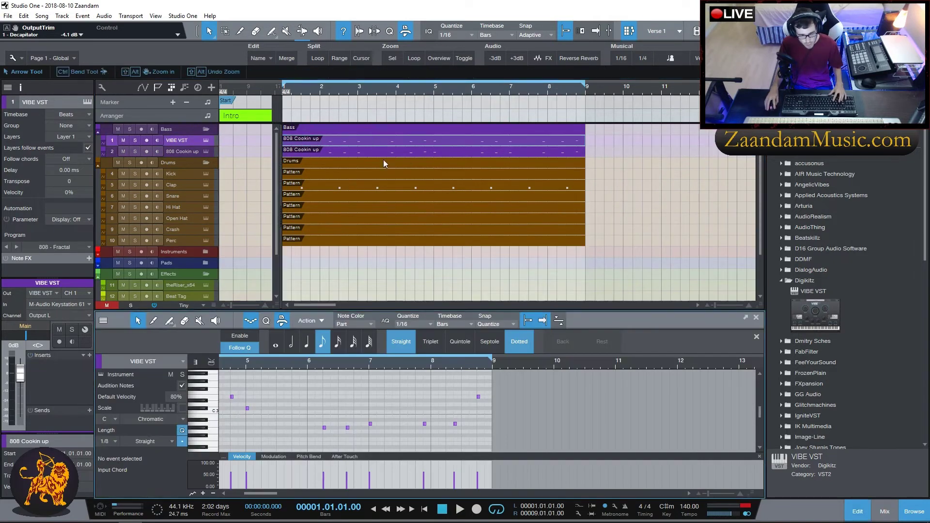
Play the beat from the start to hear the copied bassline on VIBE VST, and return to bar 1
{"action": "key", "text": "space"}
{"action": "key", "text": "space"}
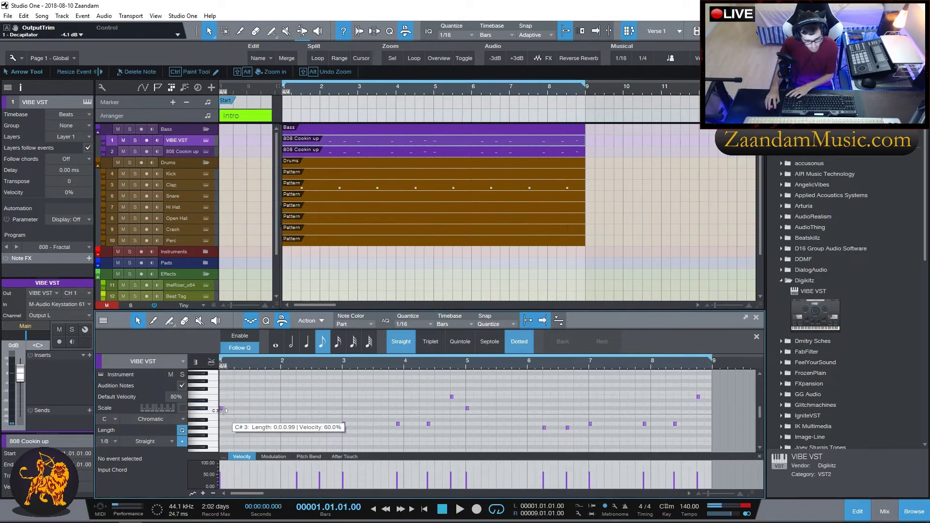
{"action": "key", "text": "space"}
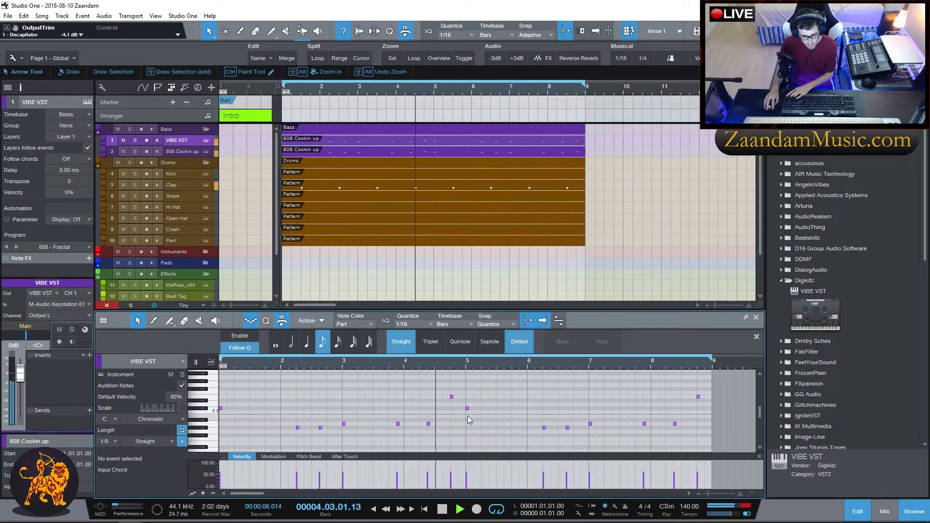
{"action": "key", "text": "space"}
{"action": "key", "text": "KP_0"}
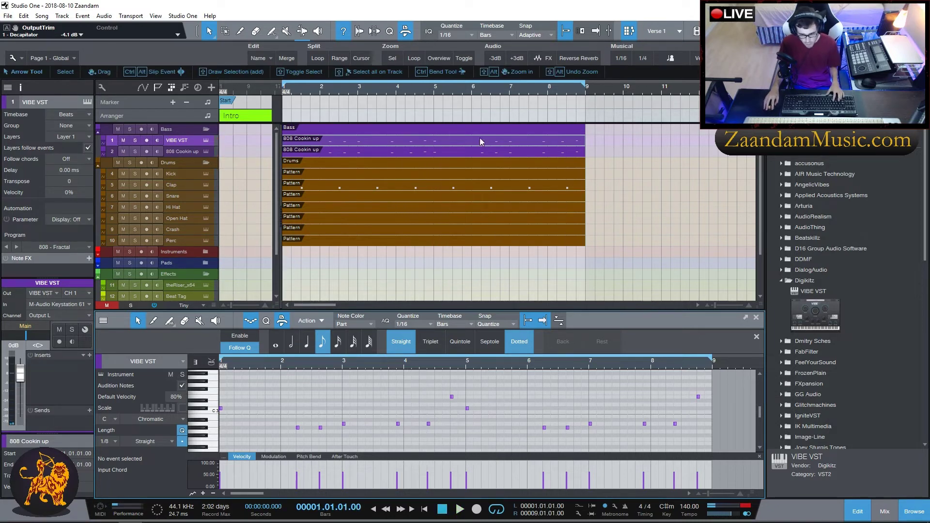
Duplicate the VIBE VST part into bars 9 to 17 and extend the loop range to bar 17
{"action": "key", "text": "w"}
{"action": "key", "text": "d"}
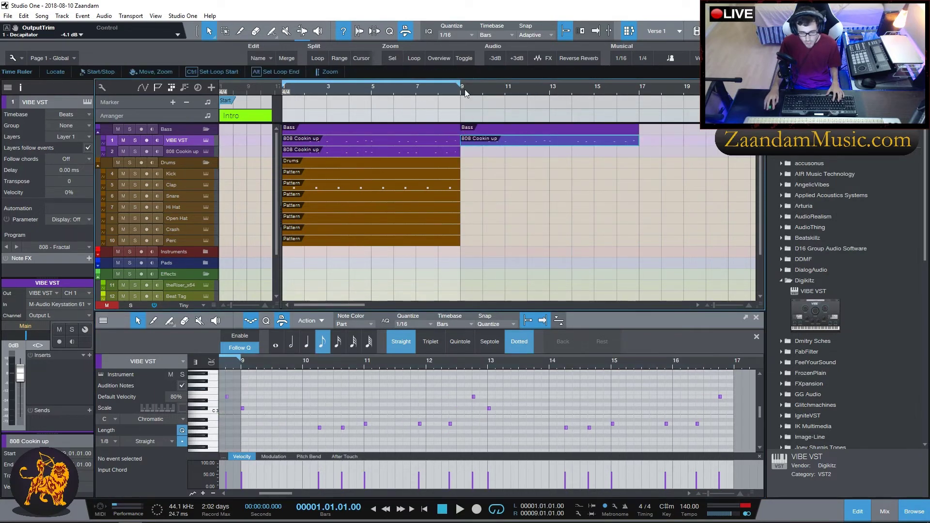
{"action": "left_click_drag", "start_coordinate": [463, 88], "coordinate": [639, 87]}
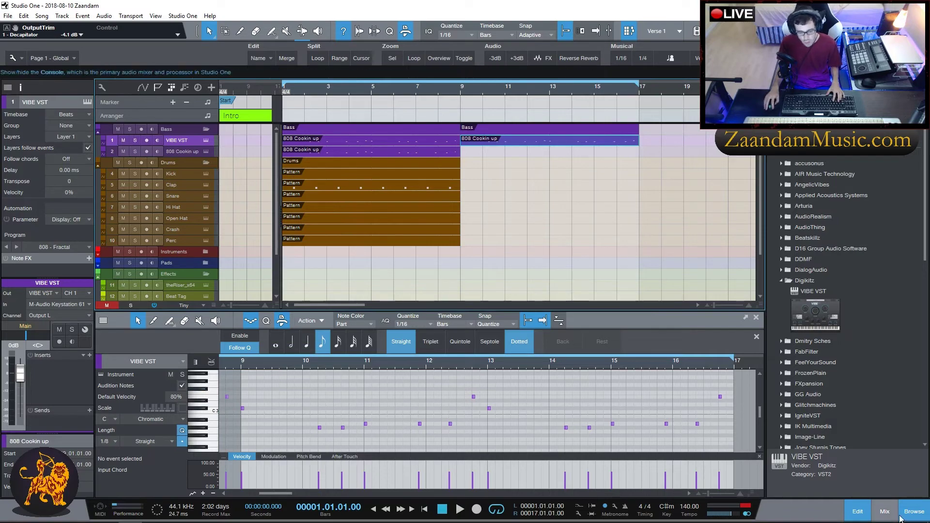
Show the mixer and insert FabFilter Pro-Q 2 on the VIBE VST channel
{"action": "left_click", "coordinate": [885, 512]}
{"action": "left_click", "coordinate": [305, 235]}
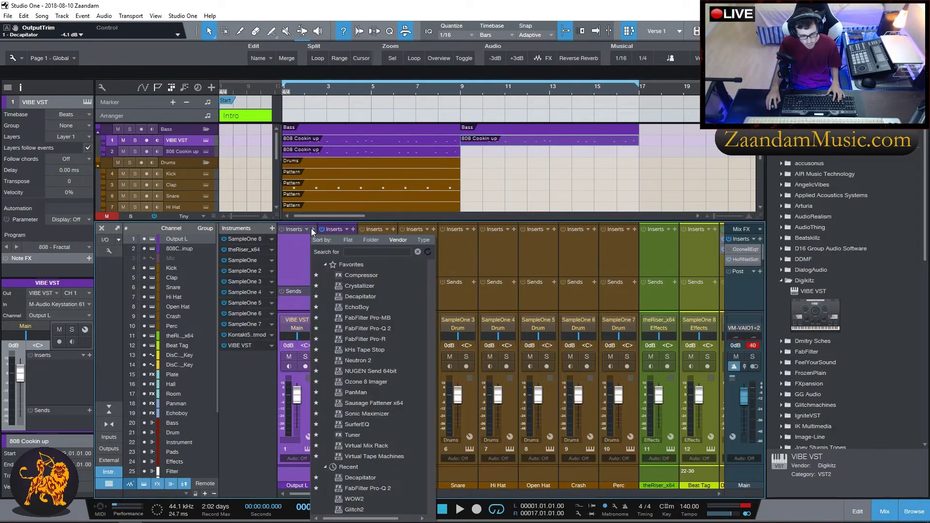
{"action": "left_click", "coordinate": [367, 328]}
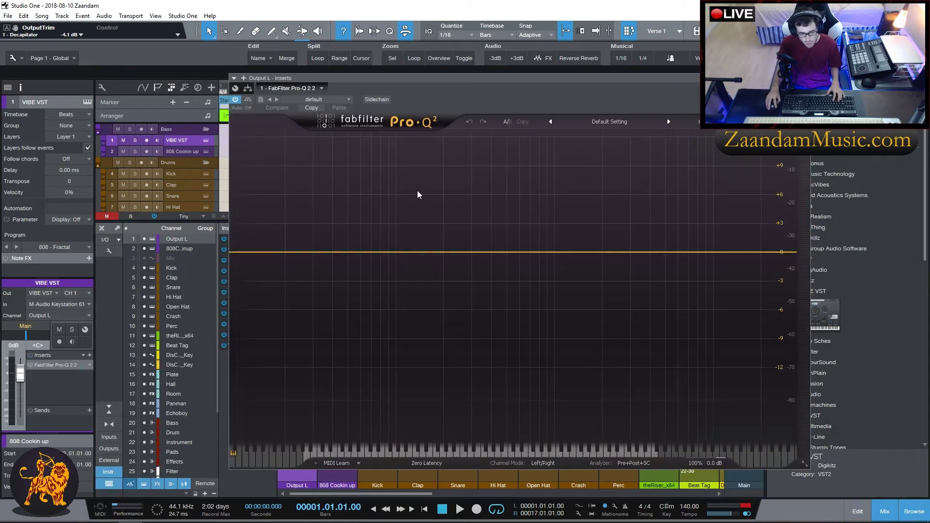
Mute 808 Cookin up and, during playback, add a low cut at about 50 Hz and a high cut at about 1840 Hz to VIBE VST
{"action": "left_click", "coordinate": [256, 253]}
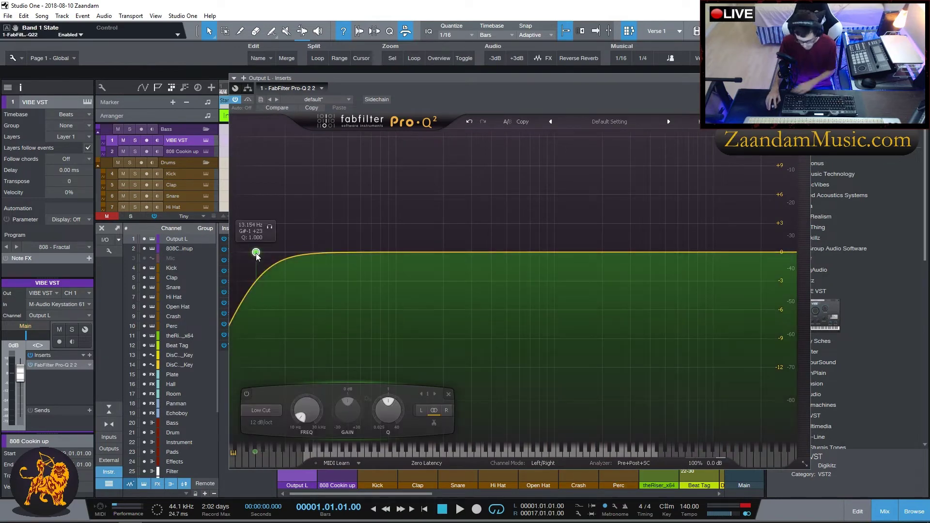
{"action": "left_click", "coordinate": [123, 151]}
{"action": "key", "text": "space"}
{"action": "left_click_drag", "start_coordinate": [255, 253], "coordinate": [347, 246]}
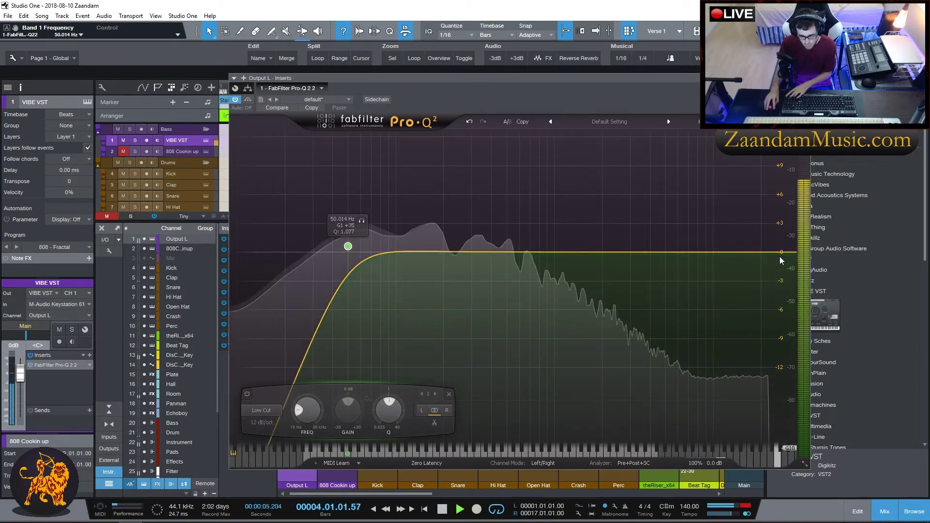
{"action": "left_click", "coordinate": [794, 252]}
{"action": "left_click_drag", "start_coordinate": [795, 252], "coordinate": [596, 250]}
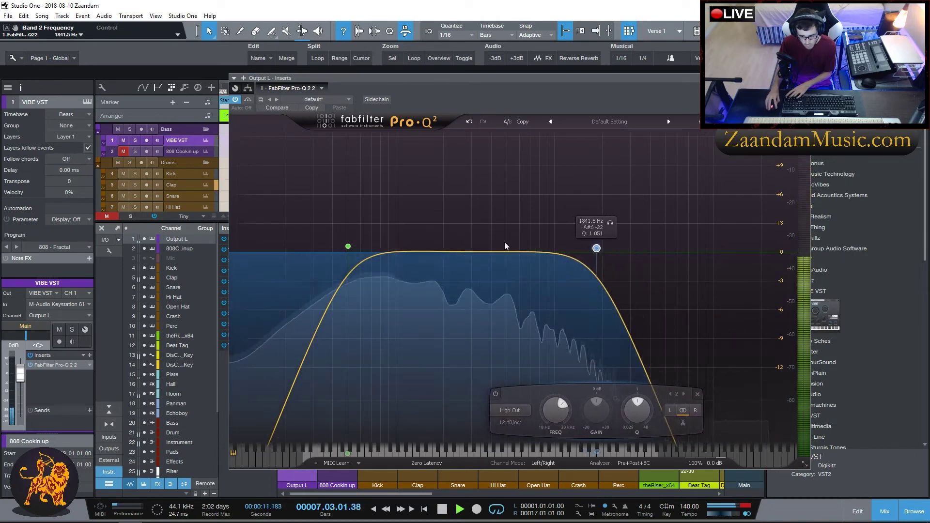
Add a slight low-end boost, set the low cut to 48 dB/oct at about 38 Hz, close the equalizer and stop playback
{"action": "left_click_drag", "start_coordinate": [444, 249], "coordinate": [354, 246]}
{"action": "left_click_drag", "start_coordinate": [281, 427], "coordinate": [279, 420]}
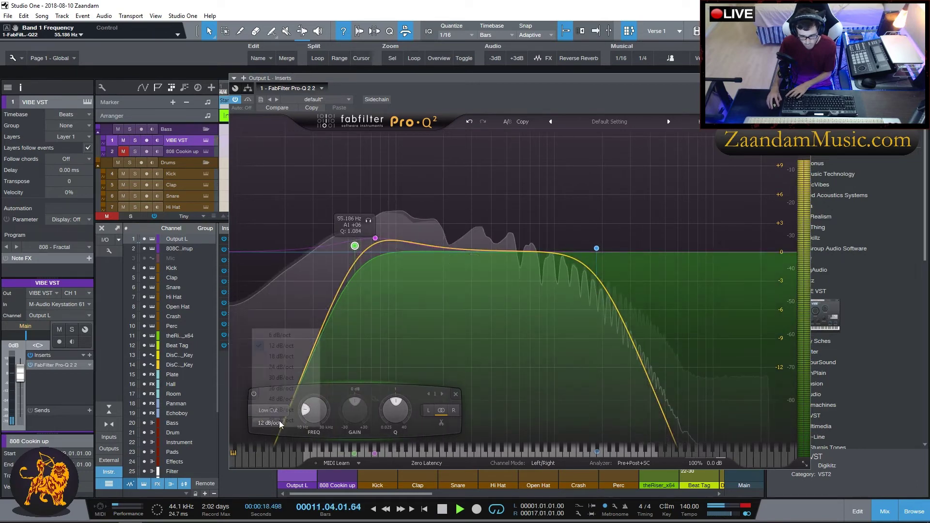
{"action": "left_click_drag", "start_coordinate": [355, 251], "coordinate": [329, 250]}
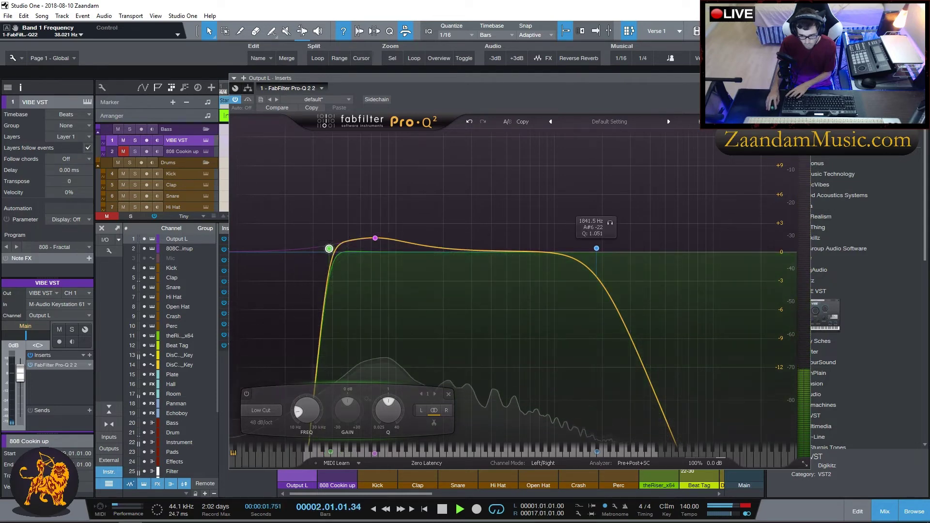
{"action": "left_click", "coordinate": [805, 78]}
{"action": "key", "text": "space"}
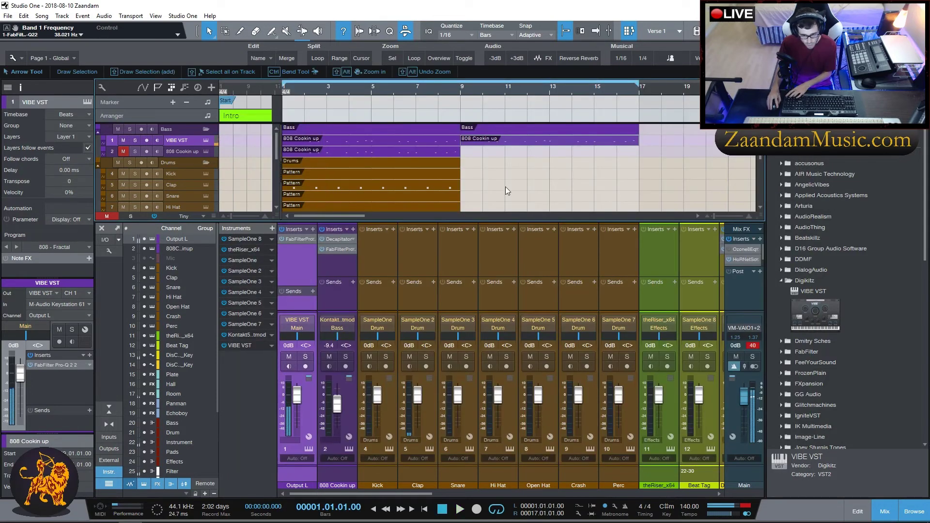
Place the playhead at bar 9, show VIBE VST's Pro-Q 2 Band 1 Frequency automation on its track, and make that track taller
{"action": "left_click", "coordinate": [469, 97]}
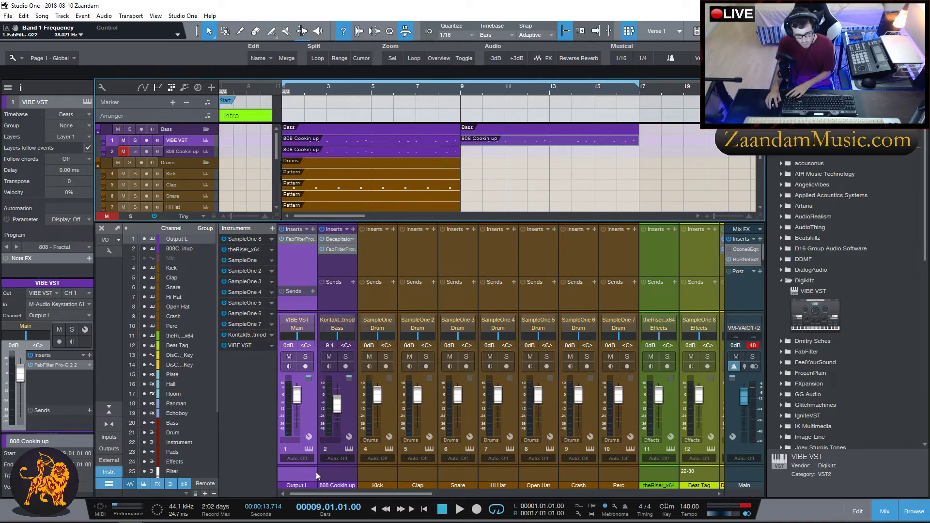
{"action": "left_click", "coordinate": [294, 239]}
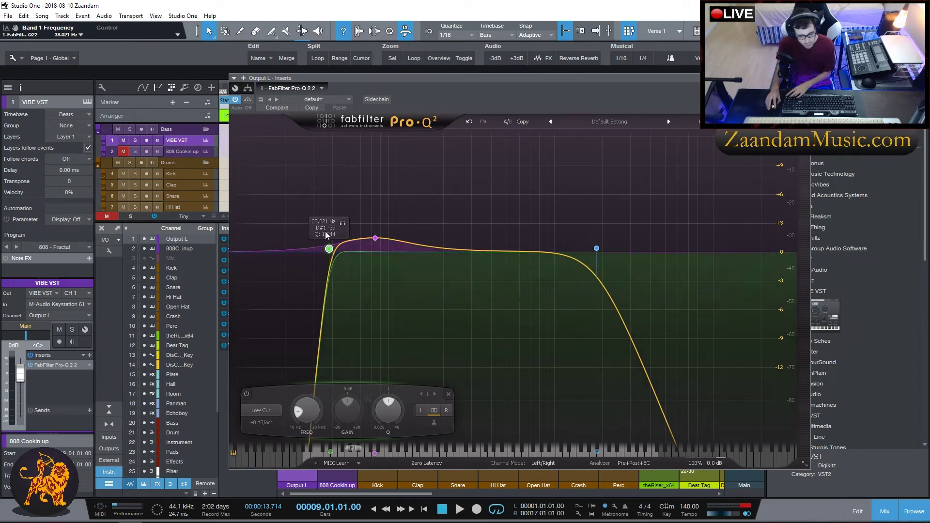
{"action": "left_click_drag", "start_coordinate": [331, 251], "coordinate": [332, 251]}
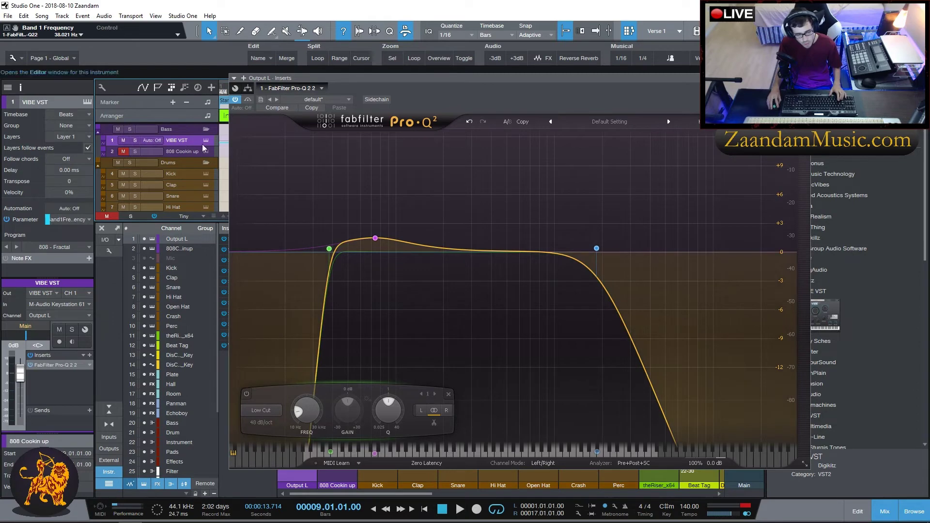
{"action": "left_click_drag", "start_coordinate": [186, 146], "coordinate": [183, 171]}
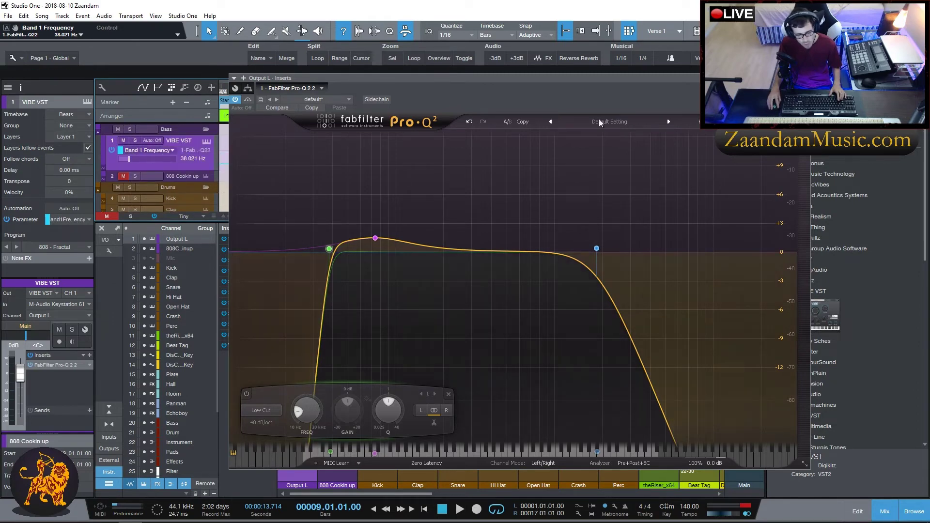
{"action": "left_click", "coordinate": [804, 78]}
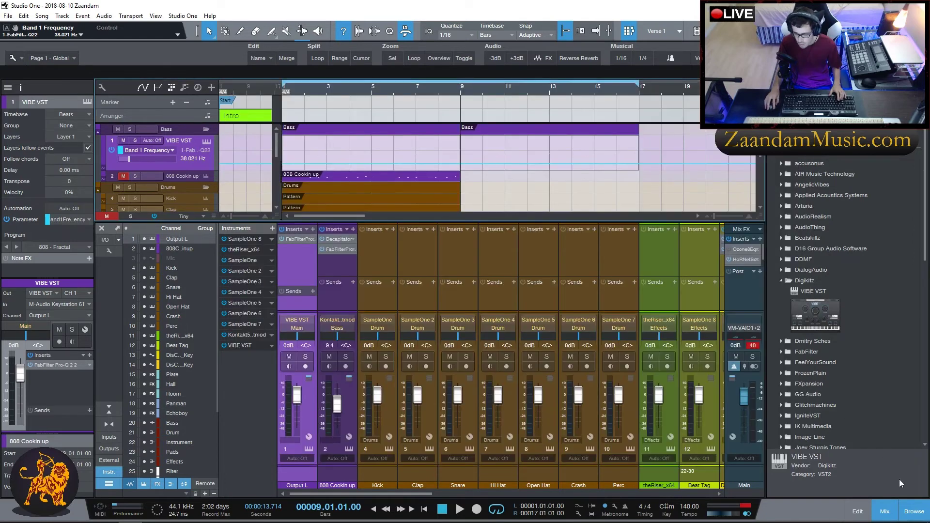
Hide the browser and mixer, then add a Band 1 Frequency automation point that drops to 10 Hz just after bar 1
{"action": "left_click", "coordinate": [913, 513]}
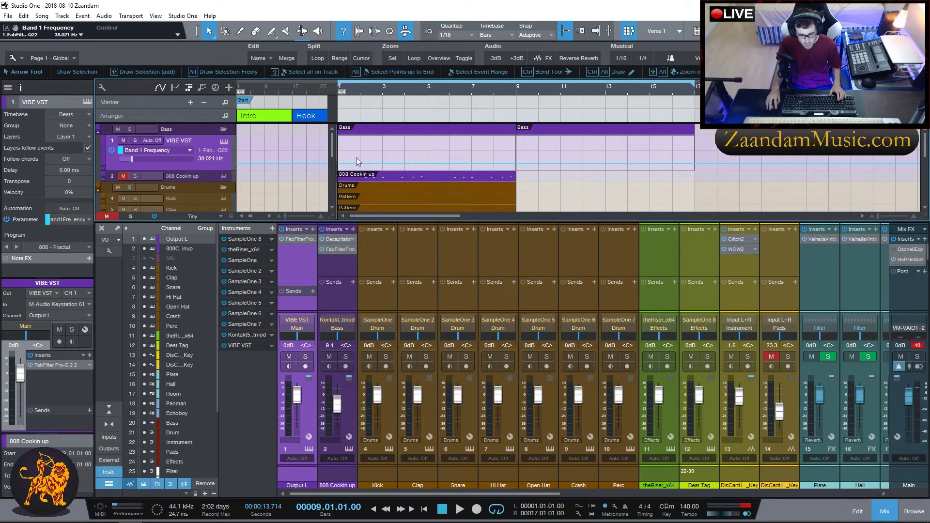
{"action": "scroll", "coordinate": [371, 88], "scroll_direction": "up", "scroll_amount": 2}
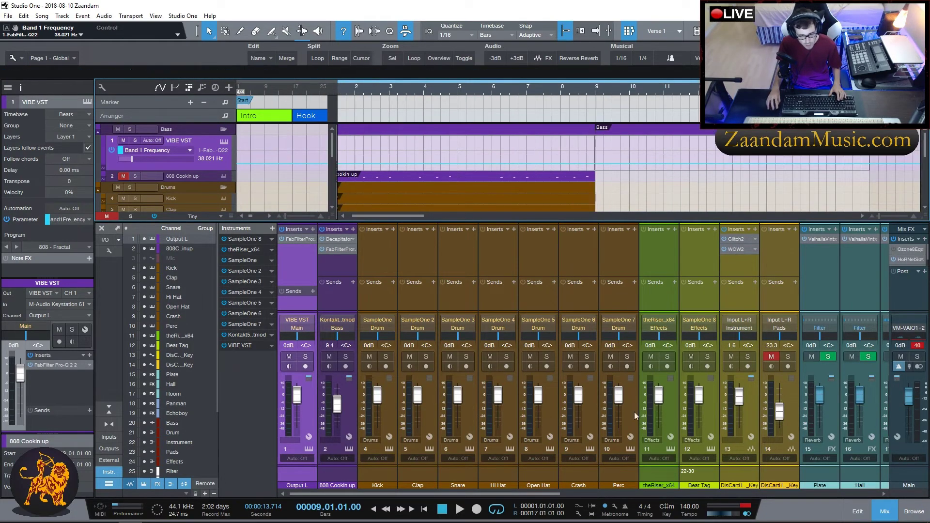
{"action": "left_click", "coordinate": [884, 511]}
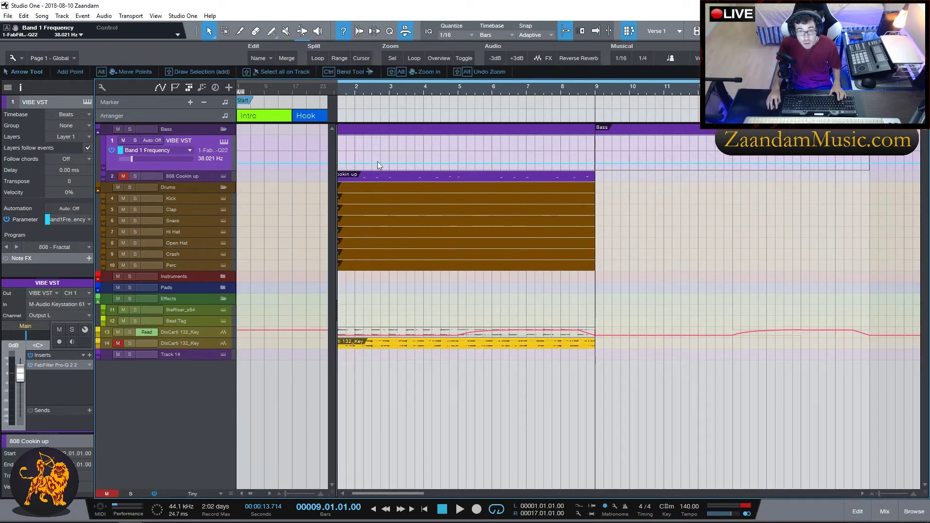
{"action": "left_click", "coordinate": [340, 167]}
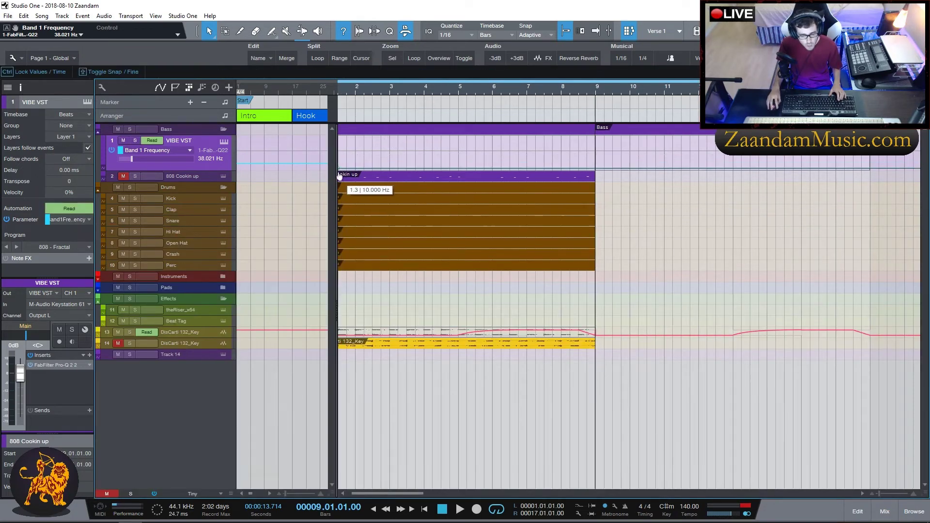
{"action": "left_click_drag", "start_coordinate": [398, 493], "coordinate": [336, 260]}
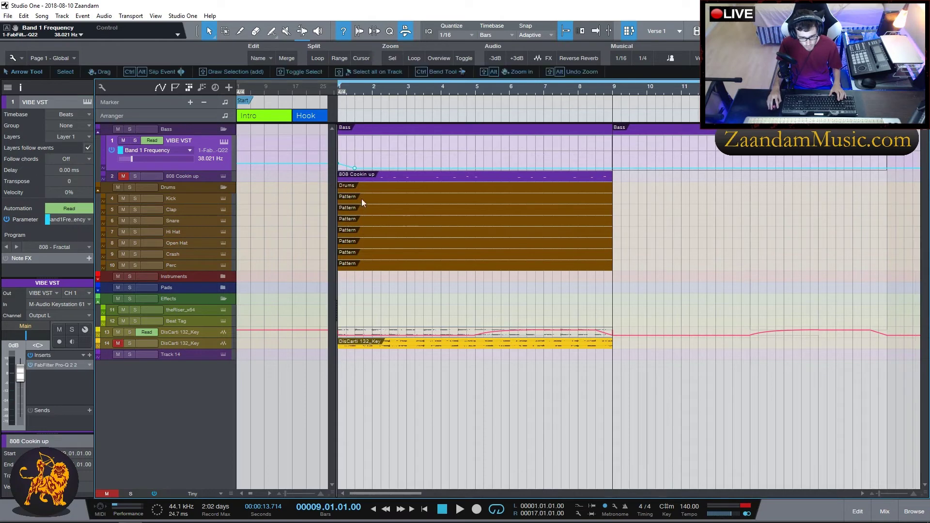
{"action": "left_click_drag", "start_coordinate": [355, 171], "coordinate": [340, 171]}
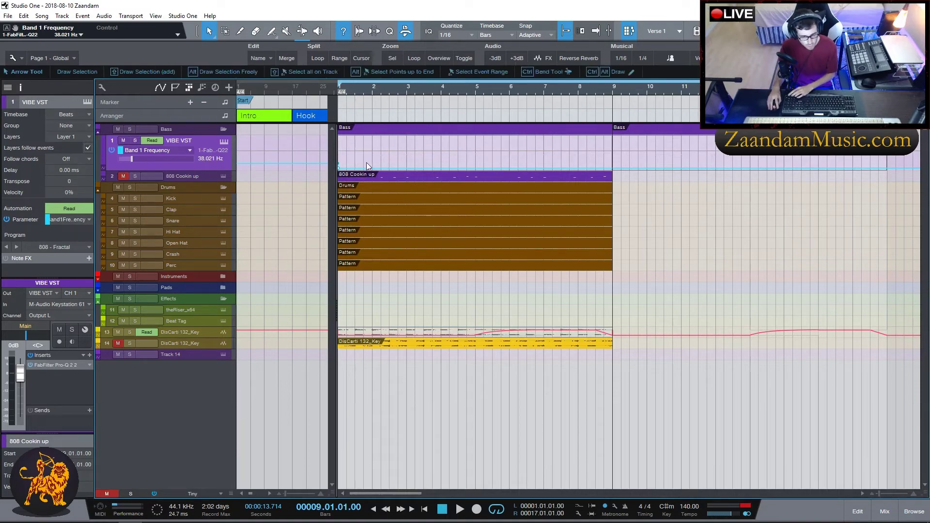
Show the mixer again, open VIBE VST's Pro-Q 2 and move its window below the arrangement
{"action": "left_click", "coordinate": [885, 512]}
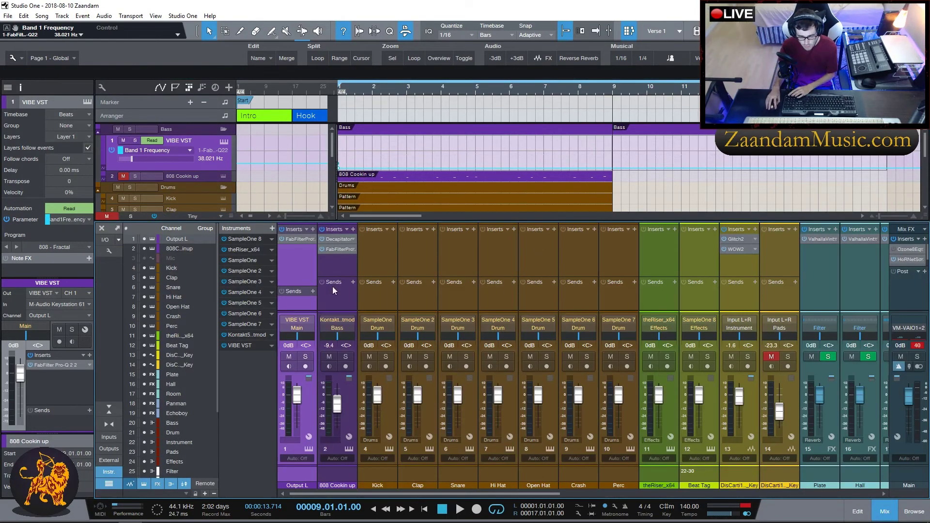
{"action": "left_click", "coordinate": [294, 238]}
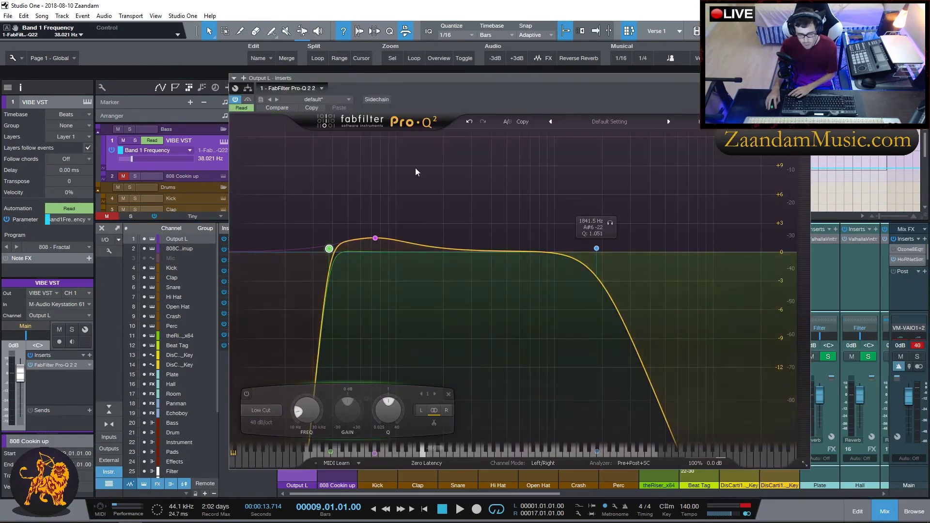
{"action": "left_click_drag", "start_coordinate": [414, 79], "coordinate": [380, 227]}
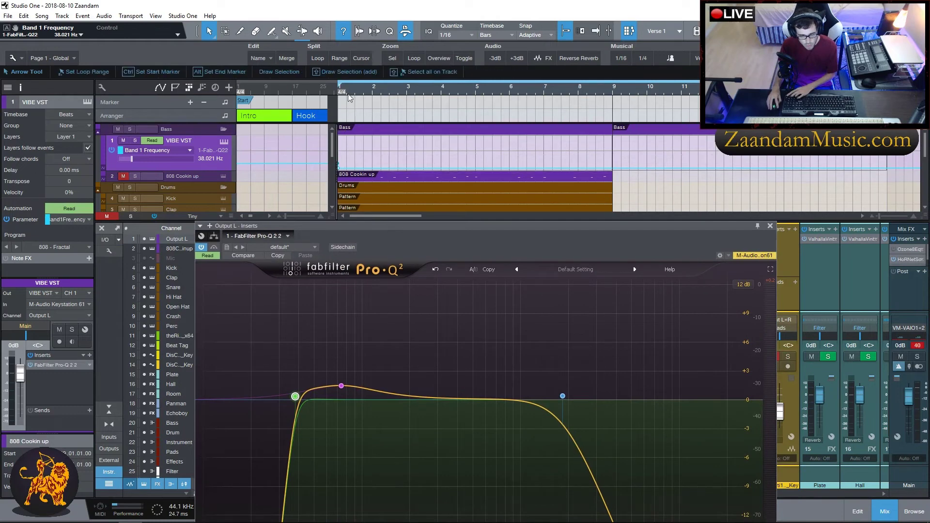
Lower the Pro-Q 2 low-cut band to 10 Hz and set the arrangement's track height to Medium
{"action": "left_click_drag", "start_coordinate": [295, 396], "coordinate": [203, 397]}
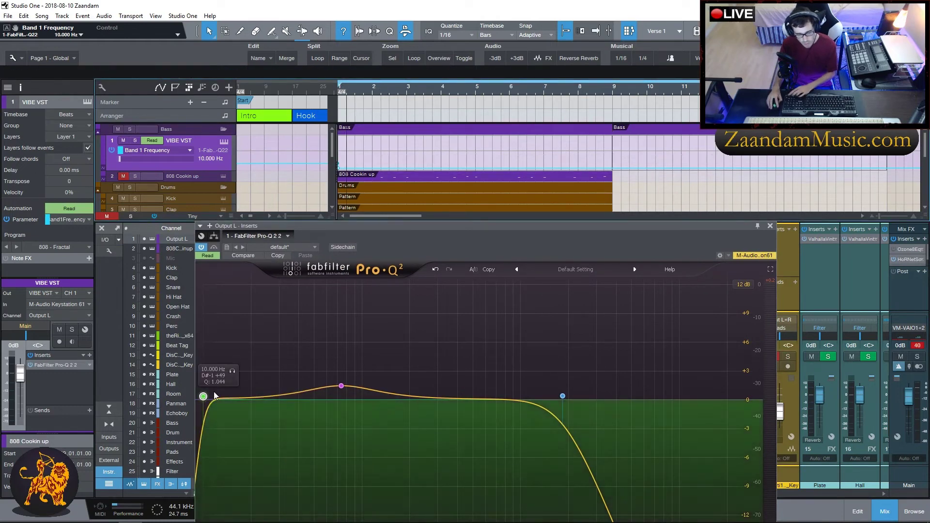
{"action": "left_click_drag", "start_coordinate": [336, 169], "coordinate": [338, 170]}
{"action": "left_click", "coordinate": [196, 217]}
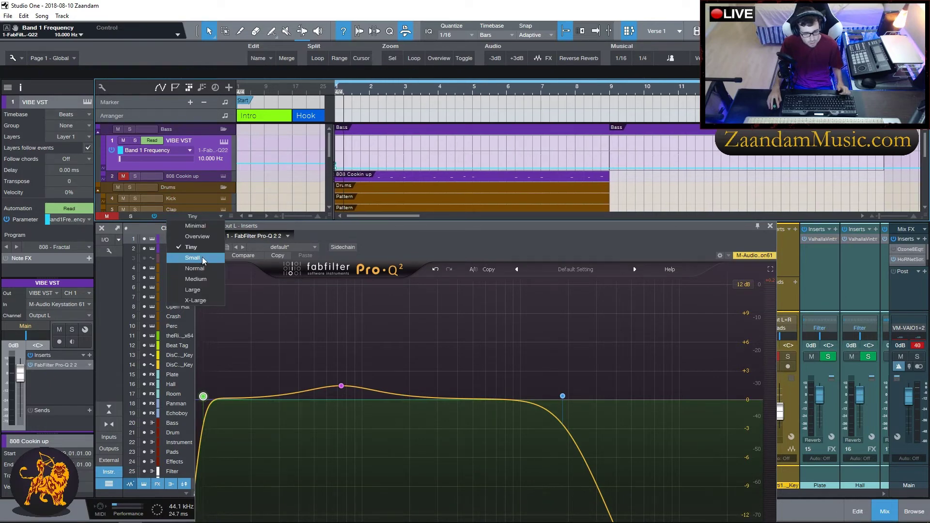
{"action": "left_click", "coordinate": [203, 258]}
{"action": "left_click", "coordinate": [189, 217]}
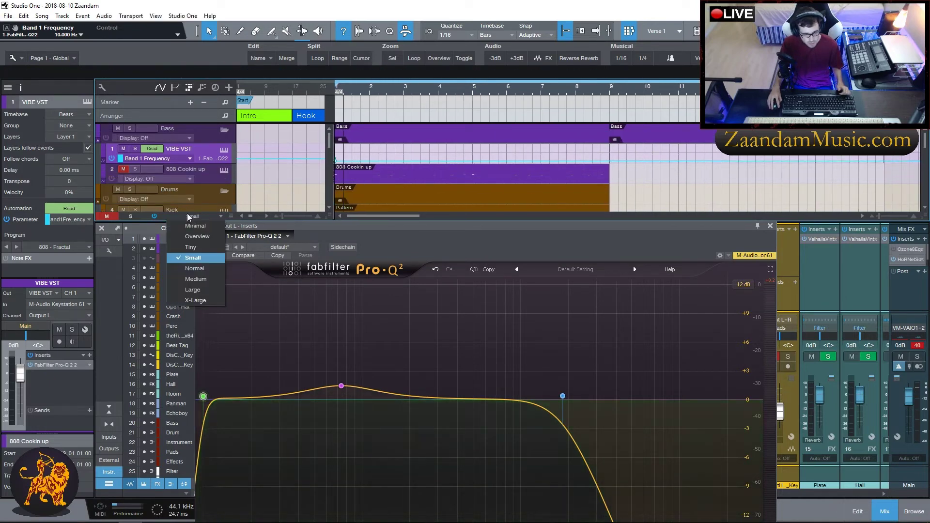
{"action": "left_click", "coordinate": [203, 273]}
{"action": "left_click", "coordinate": [195, 217]}
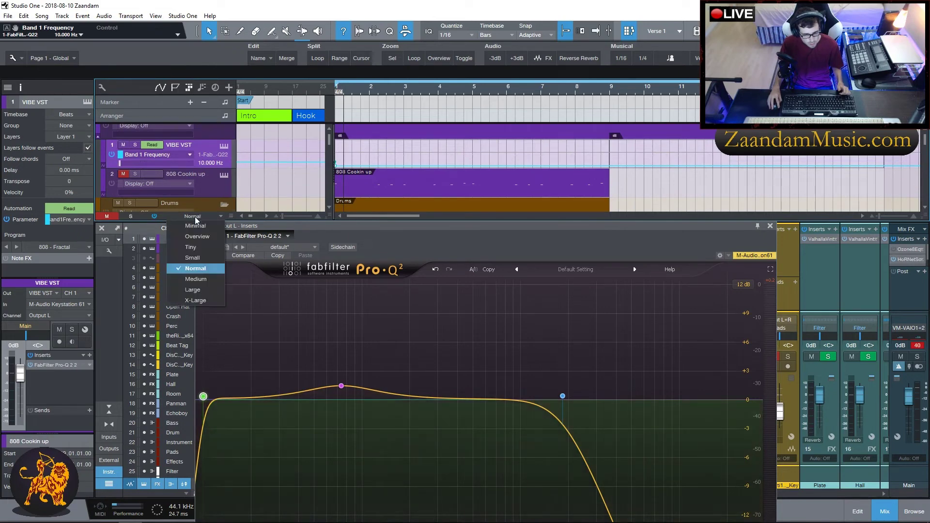
{"action": "left_click", "coordinate": [202, 280]}
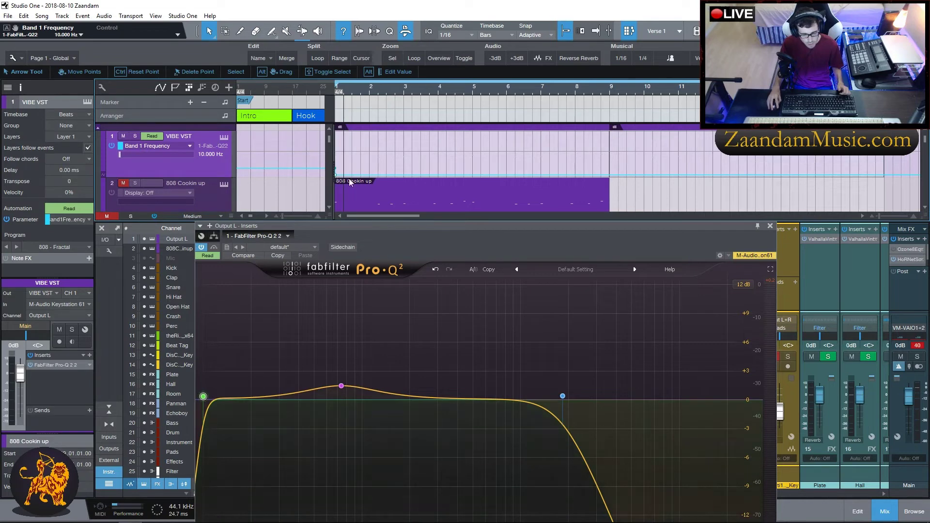
Delete the automation point just after bar 1 and hold Band 1 Frequency at about 358 Hz from bar 1, dropping at bar 9
{"action": "right_click", "coordinate": [336, 174]}
{"action": "left_click", "coordinate": [360, 224]}
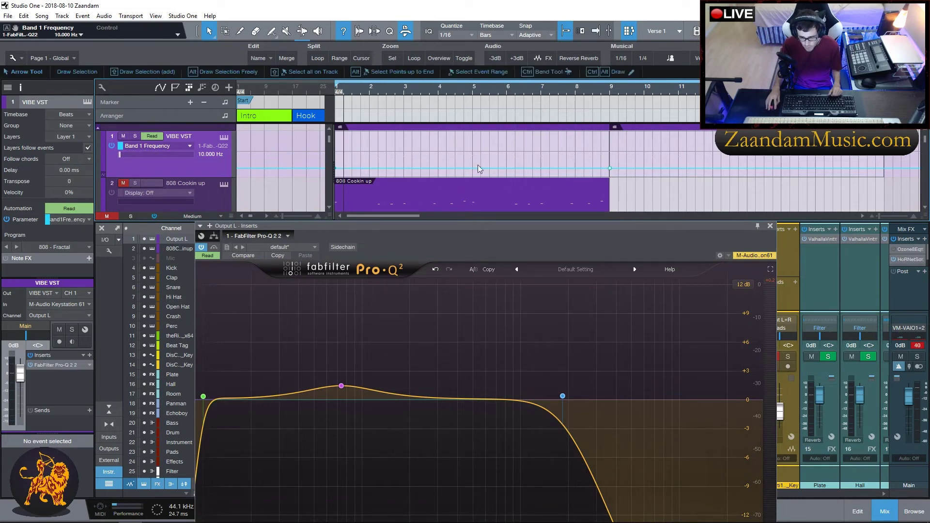
{"action": "left_click_drag", "start_coordinate": [334, 170], "coordinate": [332, 161]}
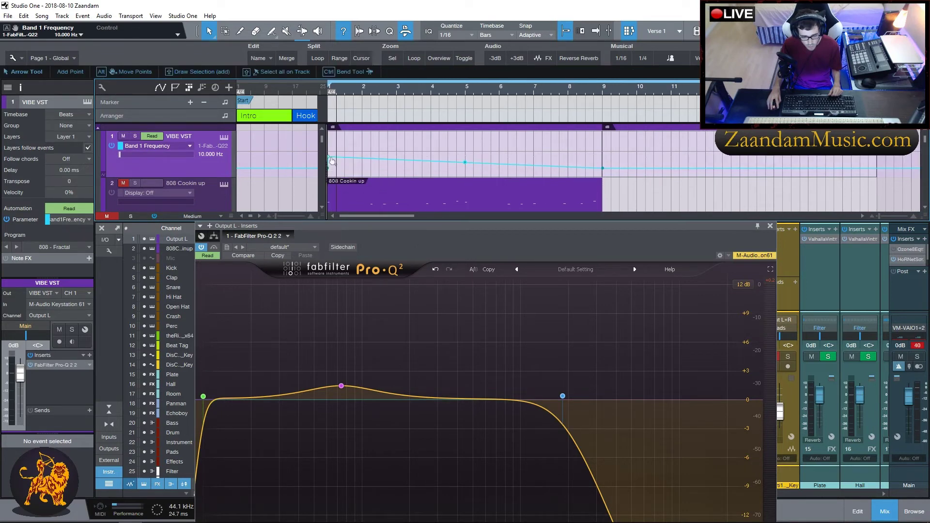
{"action": "mouse_move", "coordinate": [602, 168]}
{"action": "left_mouse_down"}
{"action": "mouse_move", "coordinate": [601, 154]}
{"action": "mouse_move", "coordinate": [601, 173]}
{"action": "left_mouse_up"}
{"action": "left_click", "coordinate": [611, 161]}
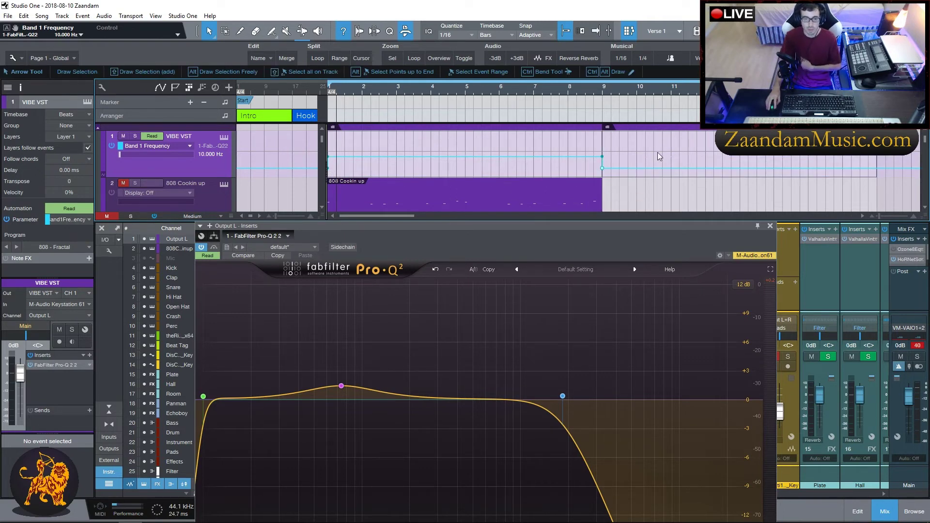
During playback, lower VIBE VST's Band 1 Frequency automation between bars 1 and 9 to about 169 Hz
{"action": "key", "text": "space"}
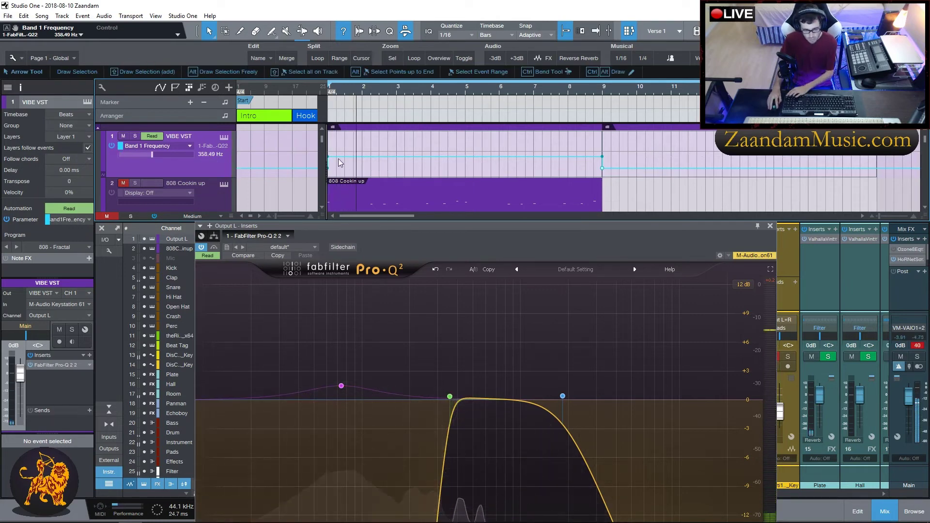
{"action": "left_click_drag", "start_coordinate": [522, 231], "coordinate": [513, 186]}
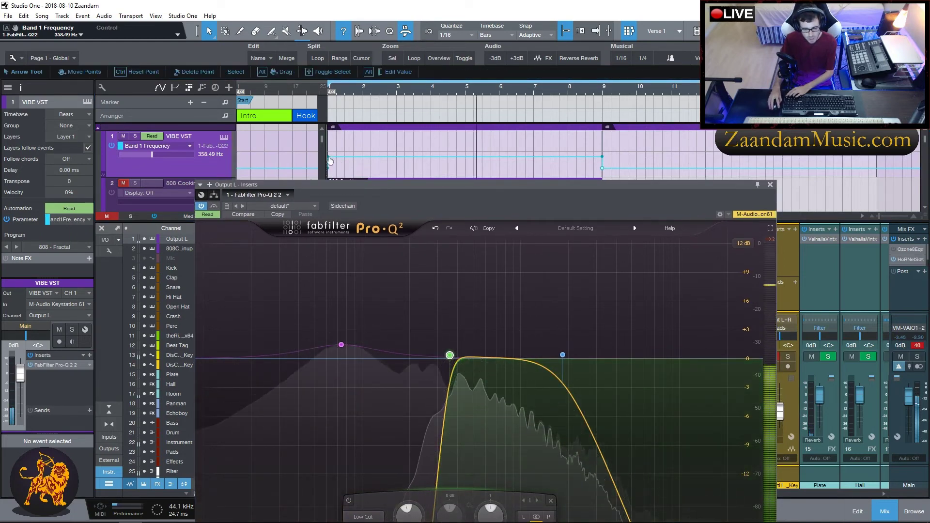
{"action": "mouse_move", "coordinate": [602, 152]}
{"action": "left_mouse_down"}
{"action": "mouse_move", "coordinate": [468, 152]}
{"action": "mouse_move", "coordinate": [606, 149]}
{"action": "left_mouse_up"}
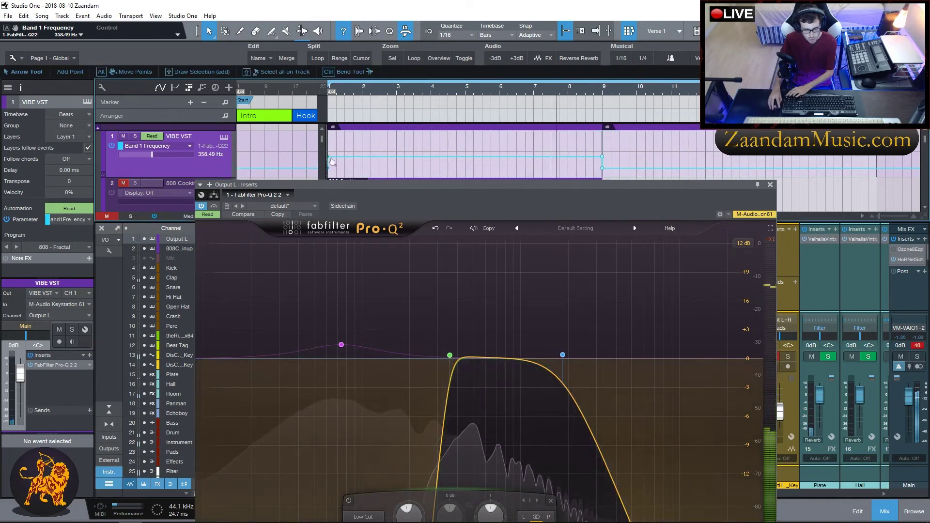
{"action": "left_click_drag", "start_coordinate": [332, 162], "coordinate": [326, 162]}
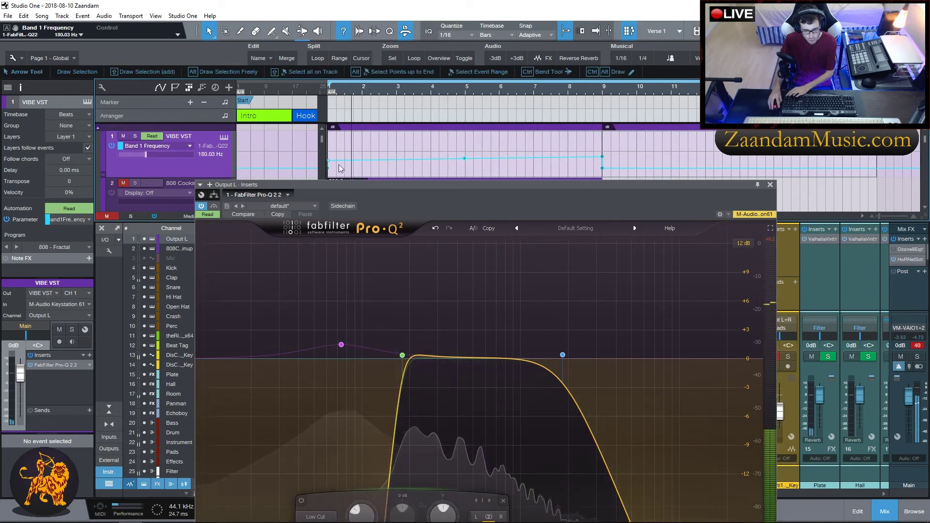
{"action": "left_click_drag", "start_coordinate": [602, 158], "coordinate": [601, 167]}
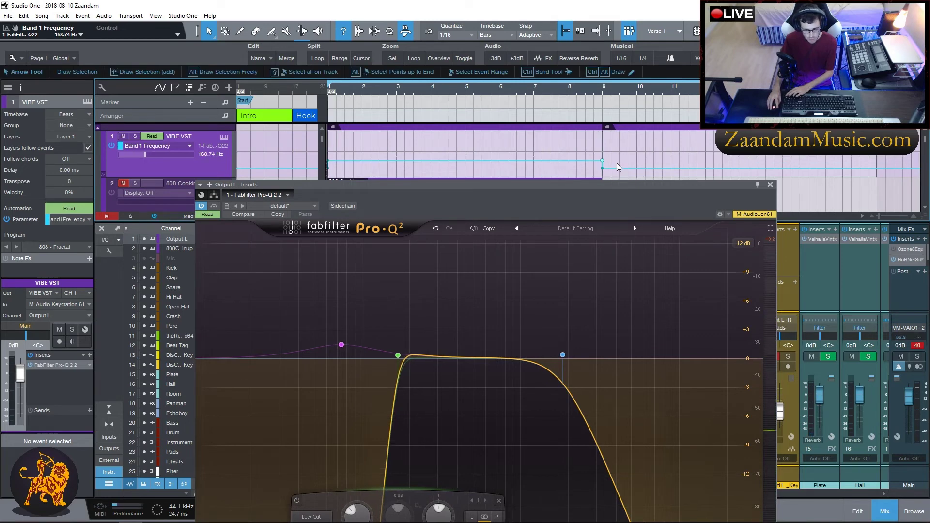
Unmute the 808 Cookin up track, audition the low-cut automation together with it, and close VIBE VST's Pro-Q 2
{"action": "key", "text": "space"}
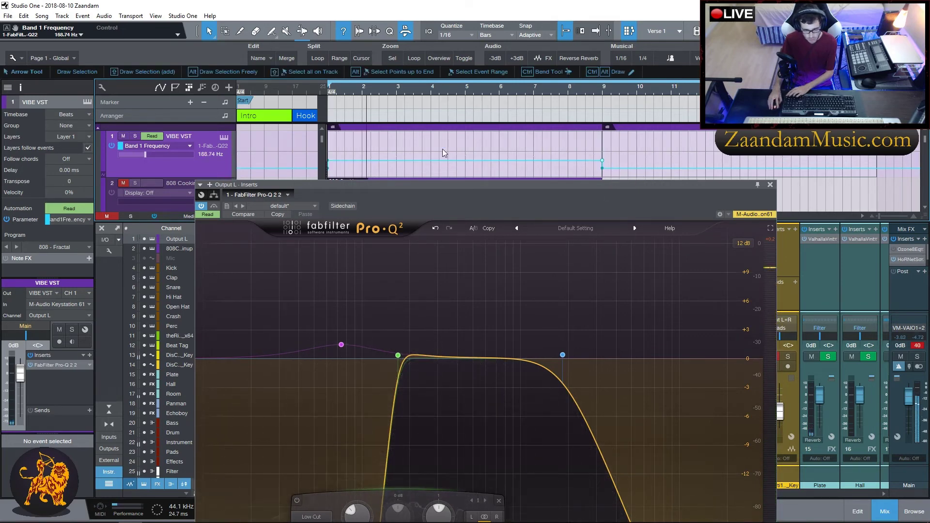
{"action": "key", "text": "space"}
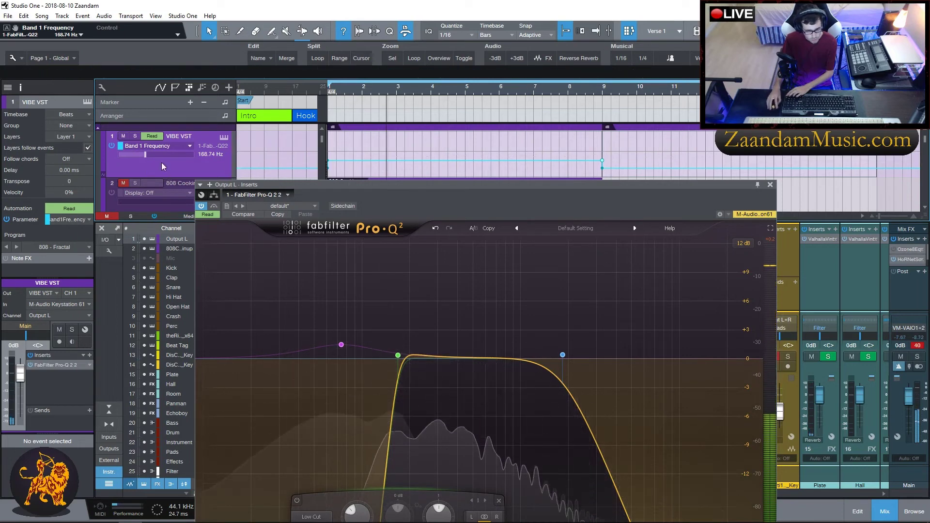
{"action": "scroll", "coordinate": [159, 172], "scroll_direction": "down", "scroll_amount": 1}
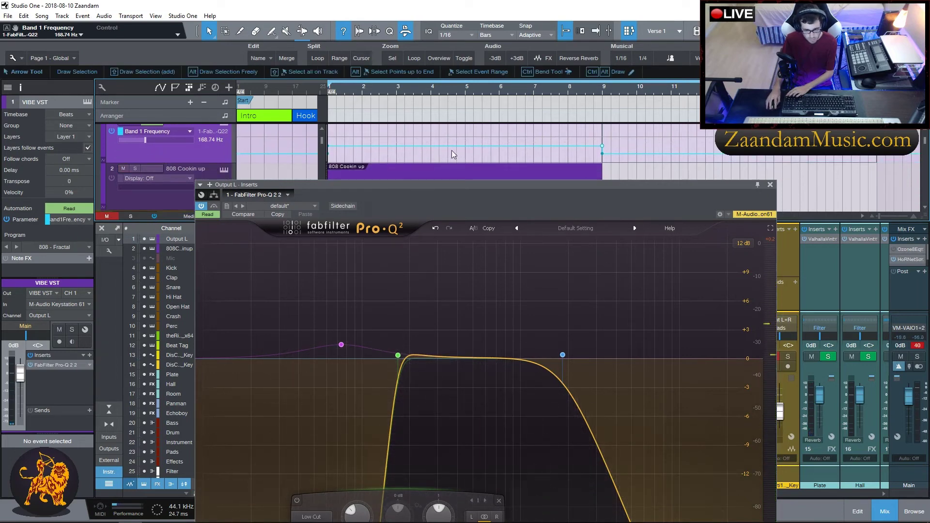
{"action": "key", "text": "space"}
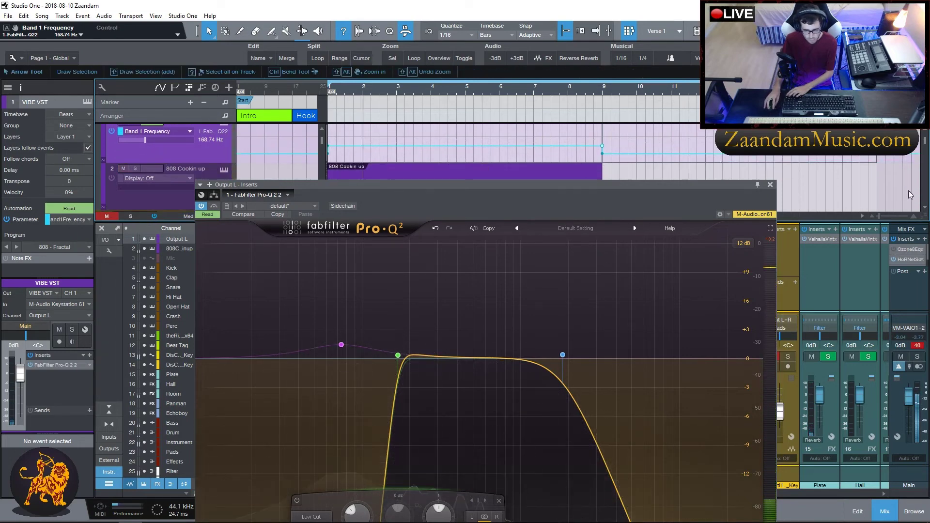
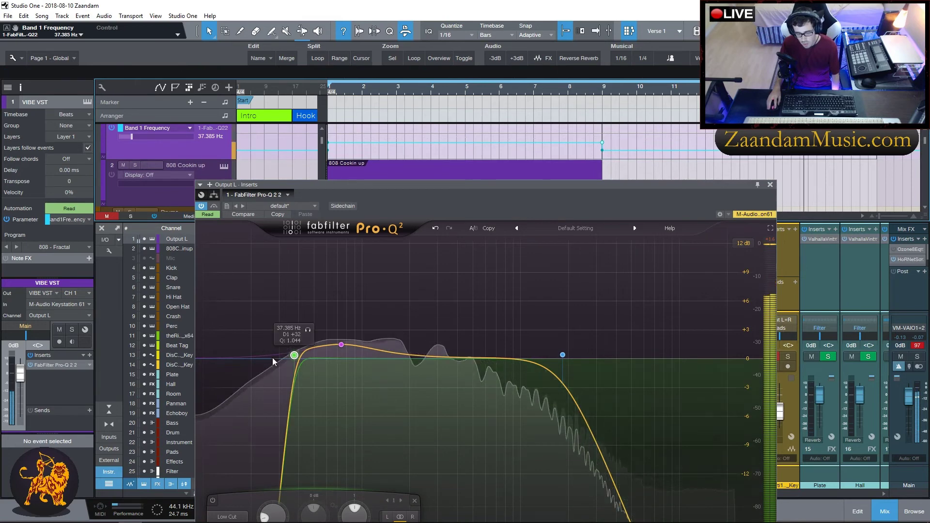
{"action": "left_click", "coordinate": [398, 354]}
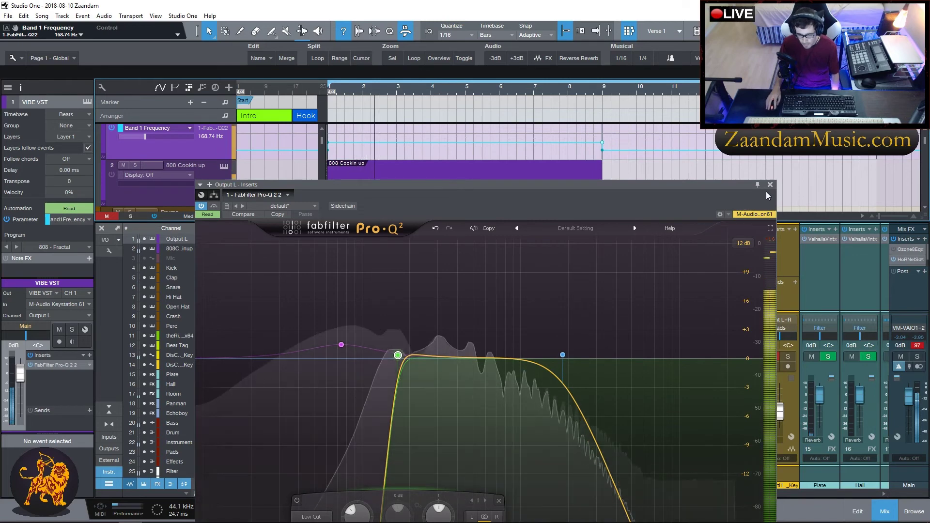
{"action": "left_click", "coordinate": [770, 186]}
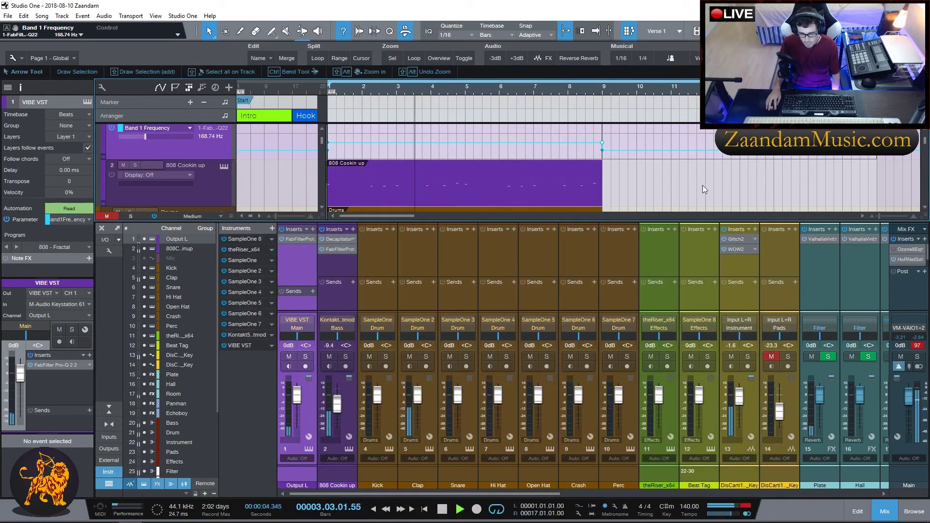
Stop playback and route the VIBE VST channel's output to the Bass bus
{"action": "scroll", "coordinate": [523, 91], "scroll_direction": "down", "scroll_amount": 3}
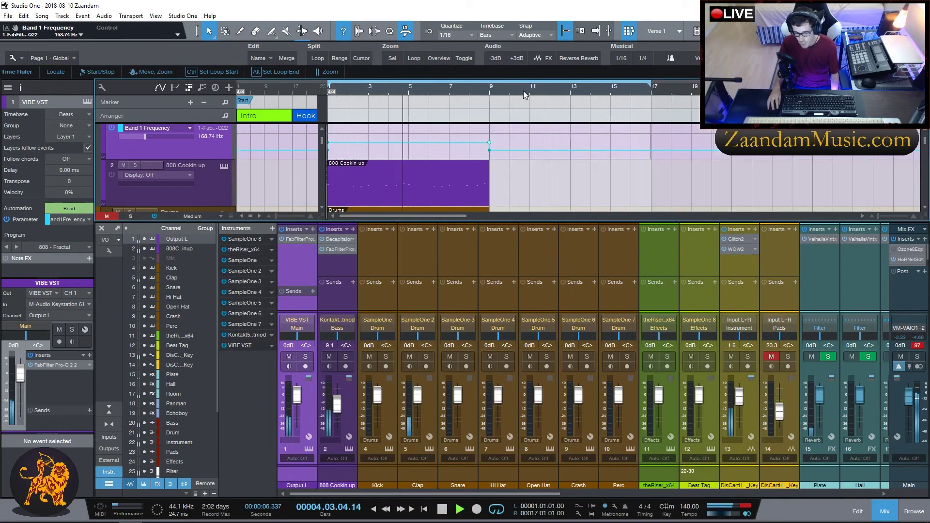
{"action": "scroll", "coordinate": [588, 178], "scroll_direction": "down", "scroll_amount": 5}
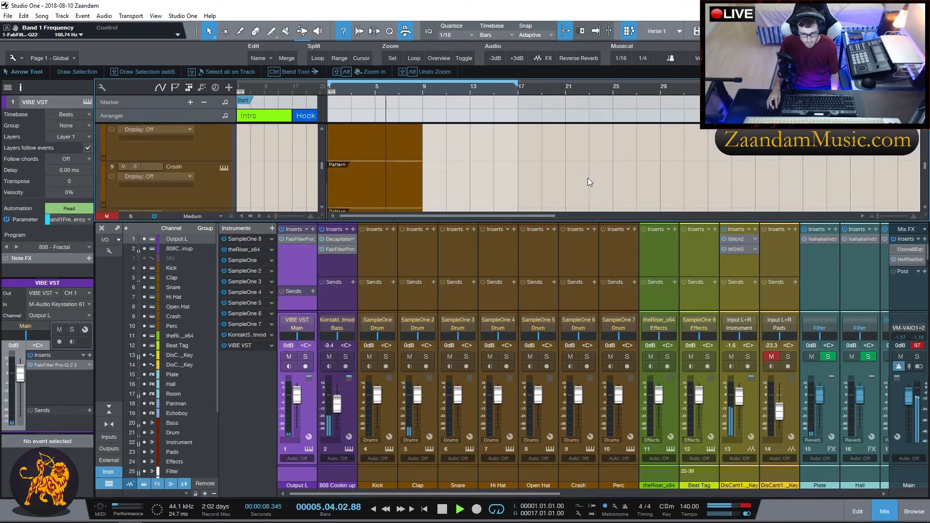
{"action": "scroll", "coordinate": [588, 179], "scroll_direction": "up", "scroll_amount": 5}
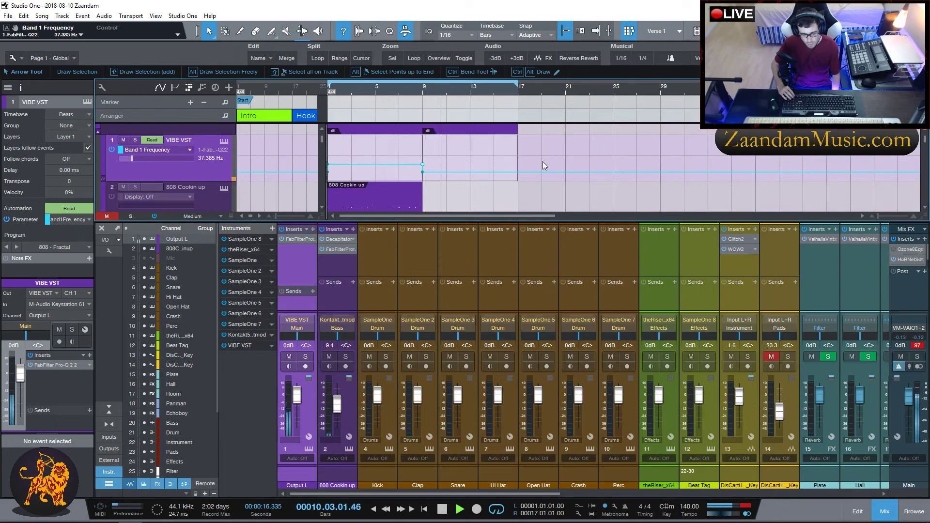
{"action": "key", "text": "space"}
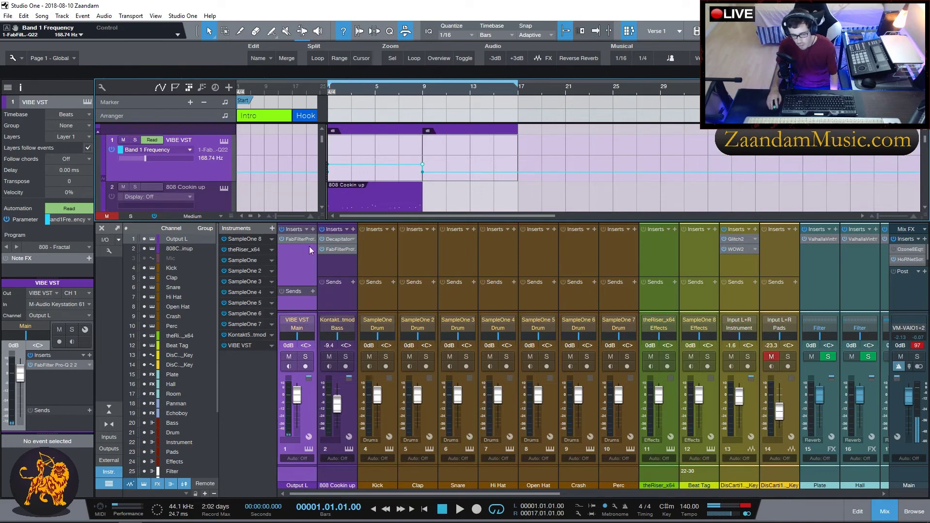
{"action": "left_click", "coordinate": [298, 329]}
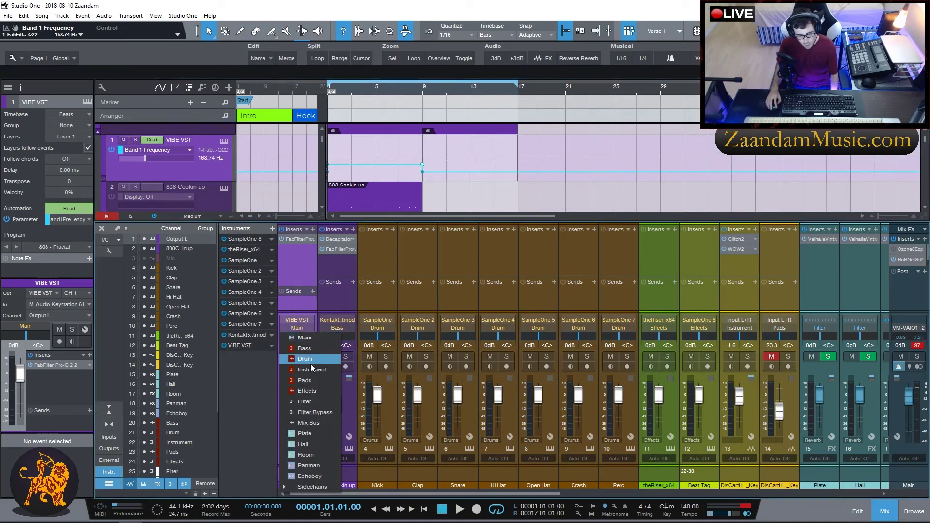
{"action": "left_click", "coordinate": [315, 350]}
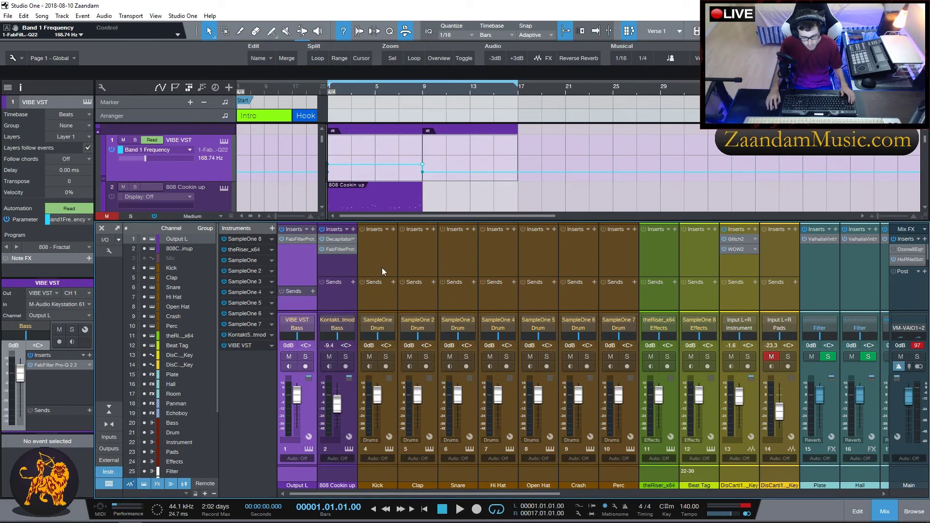
Hide the track automation and delete the existing pattern from the Kick track
{"action": "scroll", "coordinate": [535, 175], "scroll_direction": "down", "scroll_amount": 1}
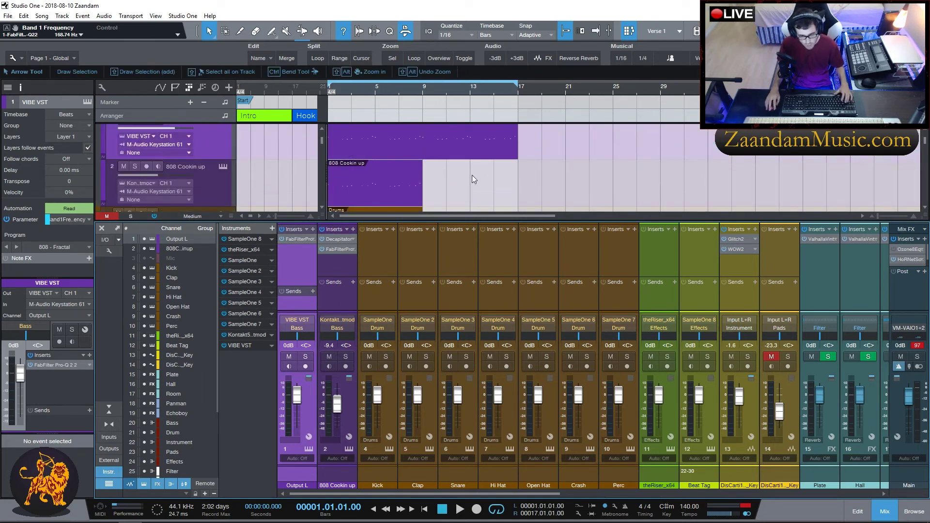
{"action": "scroll", "coordinate": [472, 175], "scroll_direction": "down", "scroll_amount": 1}
{"action": "scroll", "coordinate": [379, 194], "scroll_direction": "down", "scroll_amount": 2}
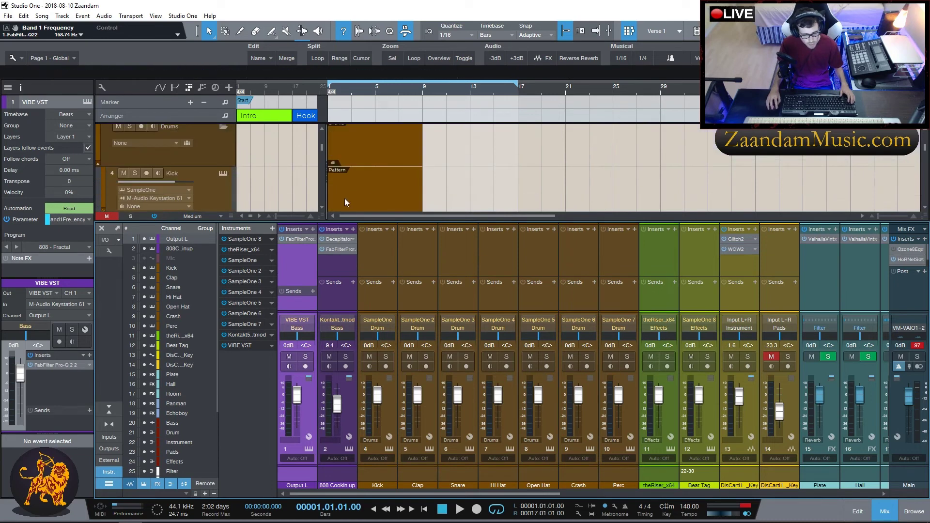
{"action": "left_click", "coordinate": [381, 189]}
Duplicate the 808 Cookin up event, move the copy onto the Kick track at bar 1 and open it in the note editor
{"action": "scroll", "coordinate": [376, 189], "scroll_direction": "up", "scroll_amount": 3}
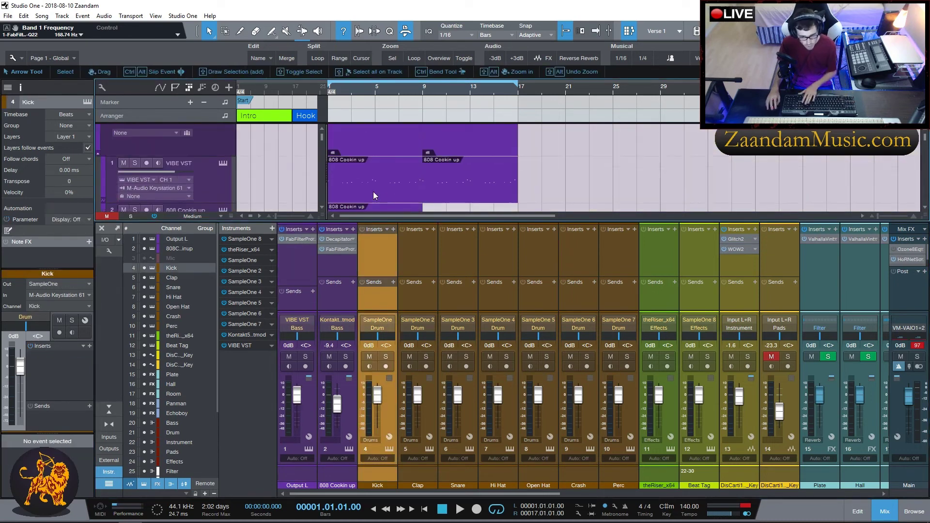
{"action": "left_click", "coordinate": [374, 201]}
{"action": "left_click_drag", "start_coordinate": [412, 189], "coordinate": [505, 185]}
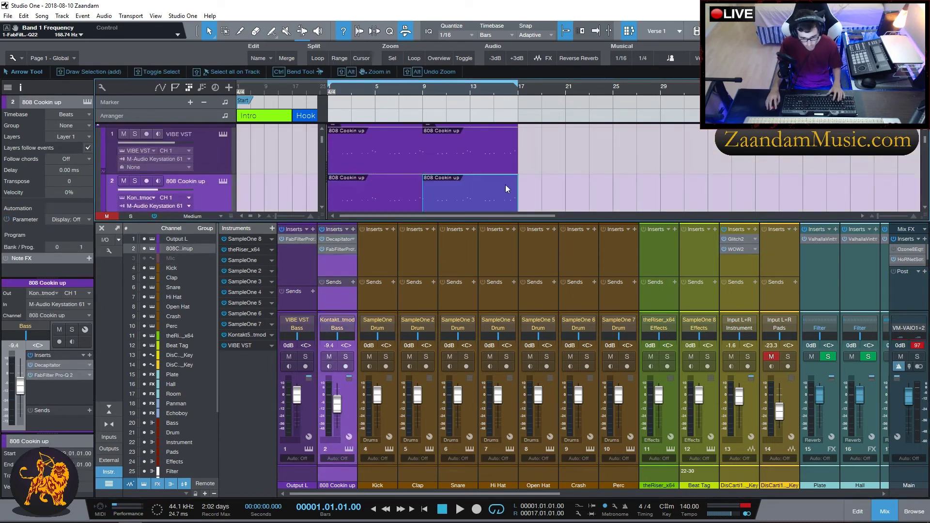
{"action": "scroll", "coordinate": [499, 174], "scroll_direction": "down", "scroll_amount": 2}
{"action": "left_click_drag", "start_coordinate": [401, 224], "coordinate": [372, 208]}
{"action": "double_click", "coordinate": [379, 205]}
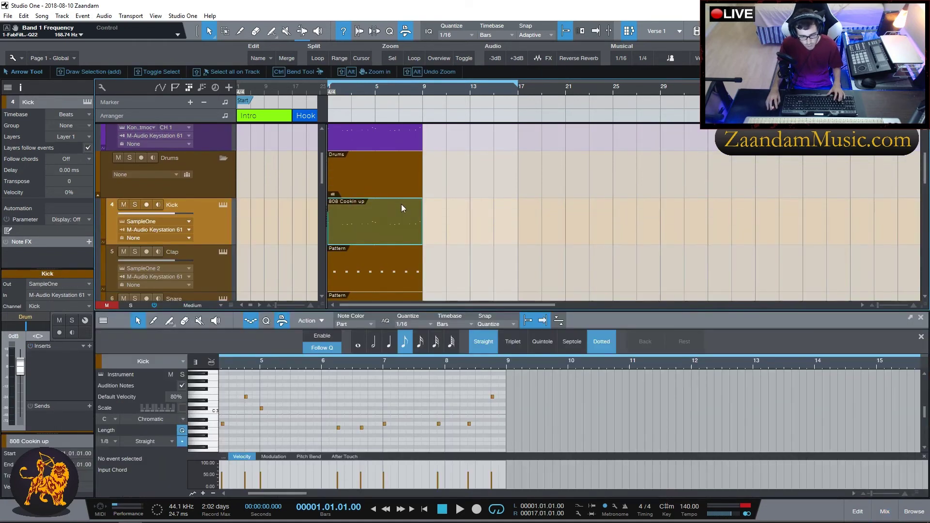
Transpose the notes of the Kick track's 808 Cookin up event upward and align the lower ones on C3
{"action": "left_click", "coordinate": [472, 445]}
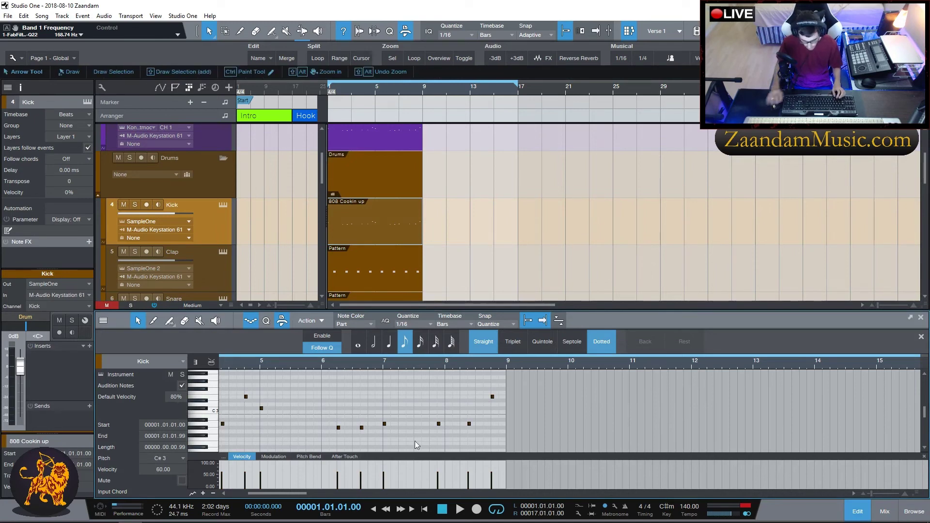
{"action": "left_click_drag", "start_coordinate": [290, 494], "coordinate": [212, 498]}
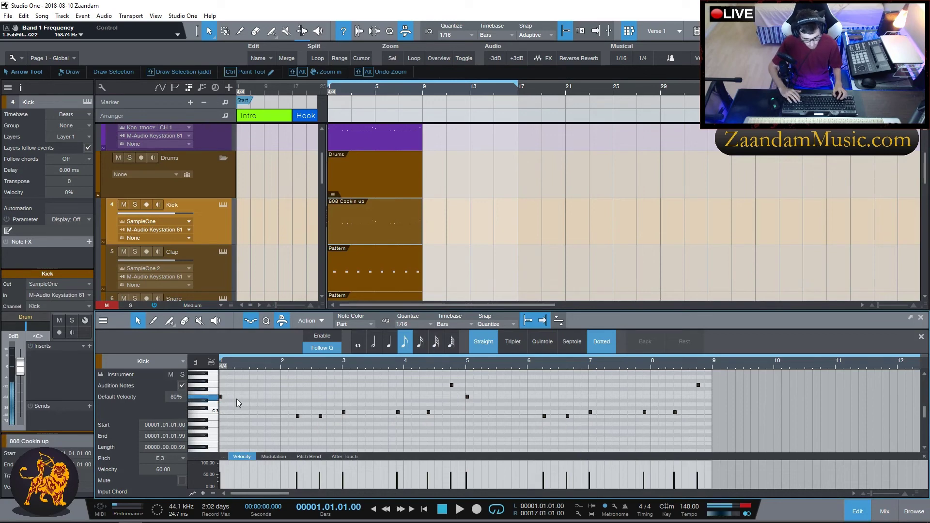
{"action": "left_click_drag", "start_coordinate": [221, 377], "coordinate": [595, 437]}
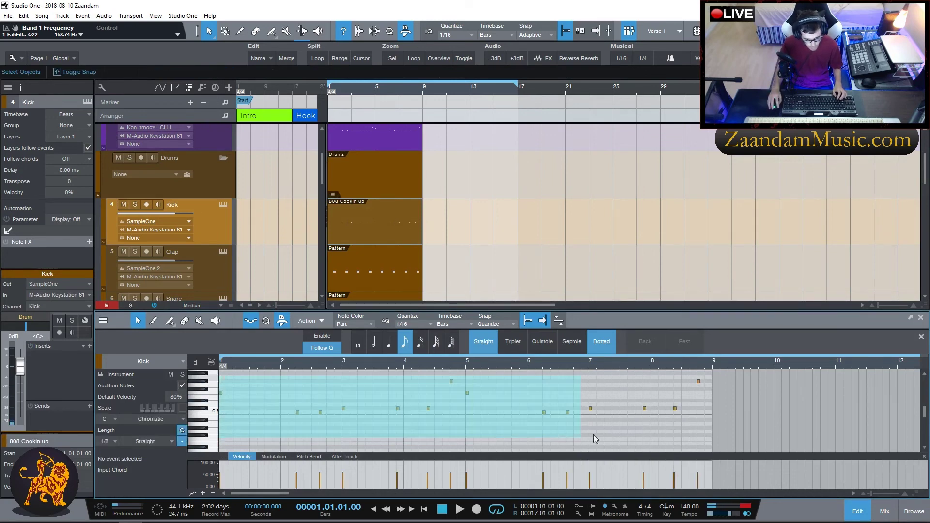
{"action": "left_click_drag", "start_coordinate": [731, 409], "coordinate": [731, 409]}
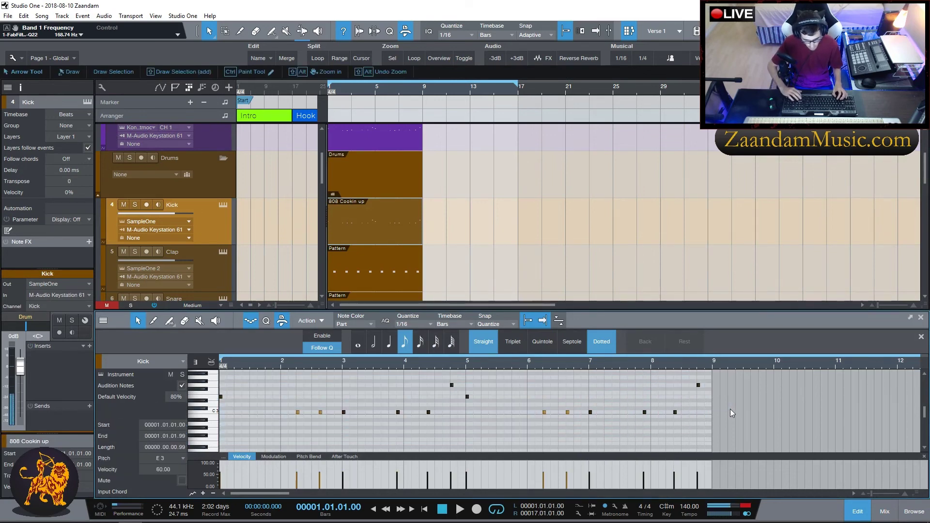
Move the remaining higher notes of the Kick event down to C3 and raise all note velocities to maximum
{"action": "left_click_drag", "start_coordinate": [731, 381], "coordinate": [338, 411]}
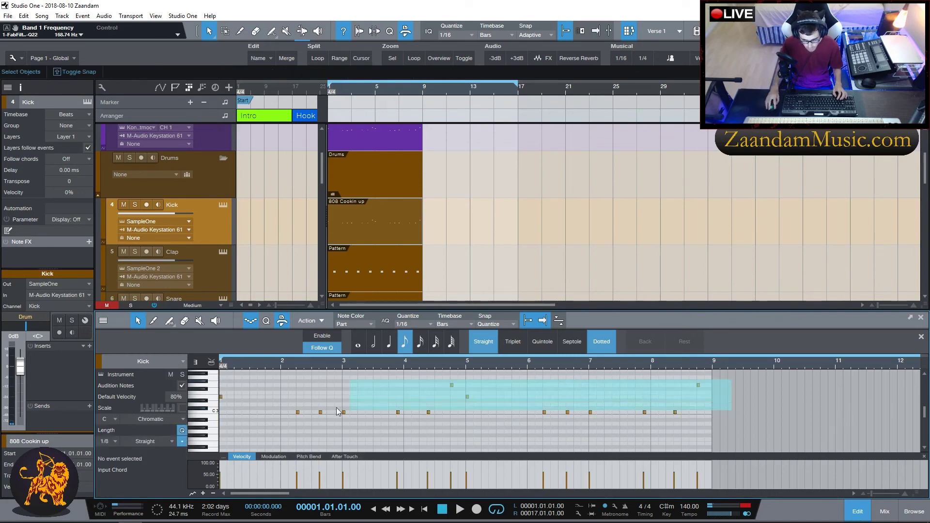
{"action": "left_click_drag", "start_coordinate": [196, 404], "coordinate": [204, 403]}
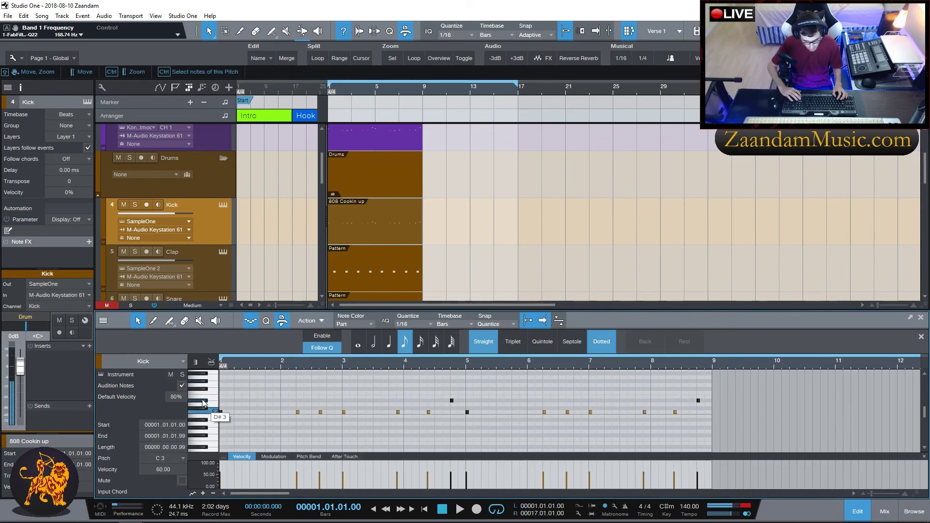
{"action": "left_click_drag", "start_coordinate": [433, 389], "coordinate": [563, 408]}
{"action": "left_click_drag", "start_coordinate": [725, 405], "coordinate": [218, 431]}
{"action": "key", "text": "Down"}
{"action": "key", "text": "Down"}
{"action": "key", "text": "Down"}
{"action": "left_click_drag", "start_coordinate": [298, 479], "coordinate": [300, 460]}
{"action": "left_click", "coordinate": [636, 403]}
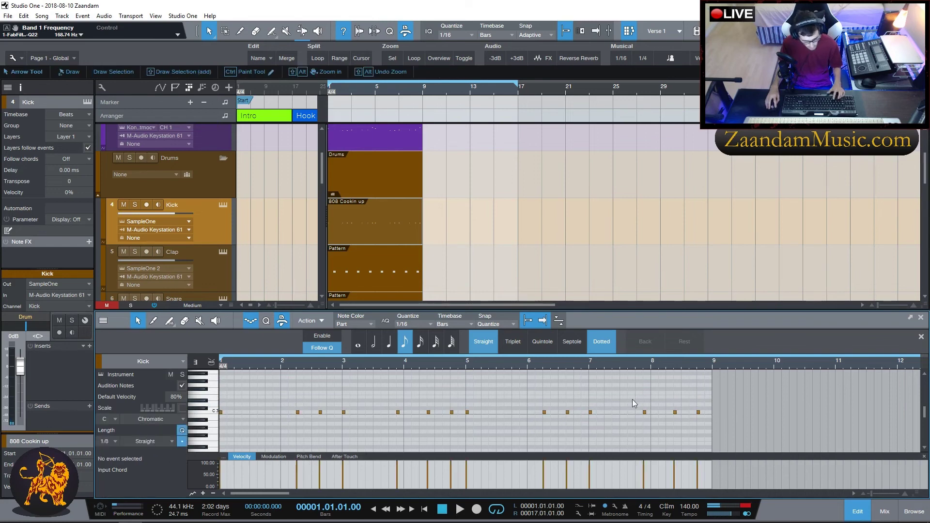
Balance the basses during playback, lowering the VIBE VST channel to -15.7 dB and the 808 Cookin up channel to -10.6 dB
{"action": "key", "text": "space"}
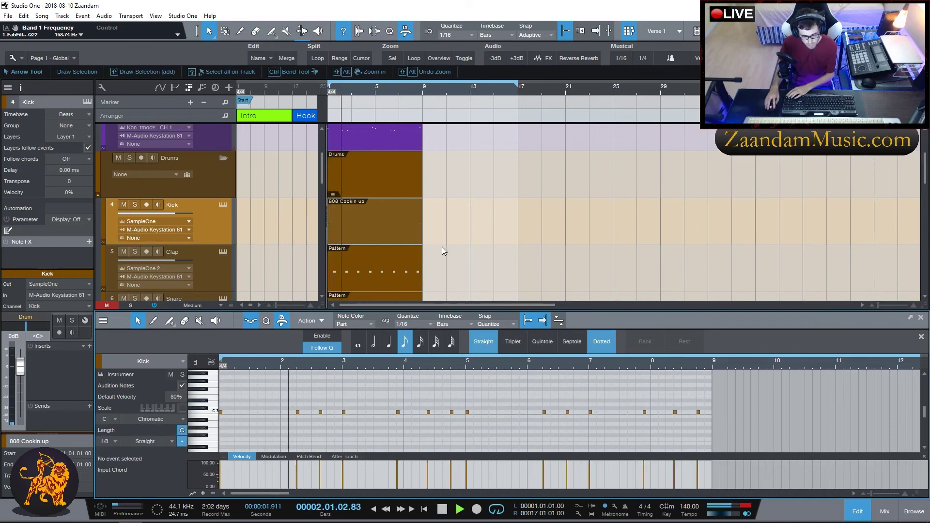
{"action": "key", "text": "F3"}
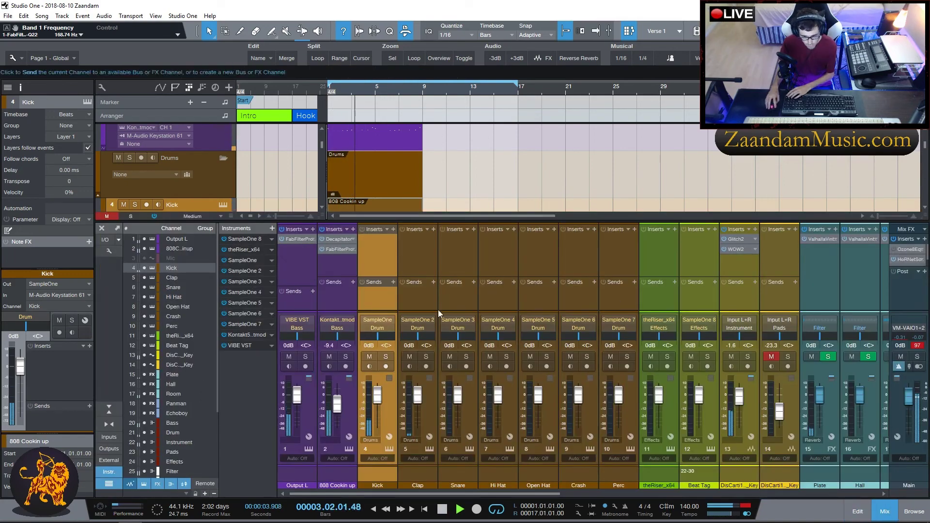
{"action": "left_click_drag", "start_coordinate": [391, 311], "coordinate": [390, 254]}
{"action": "left_click_drag", "start_coordinate": [298, 358], "coordinate": [297, 371]}
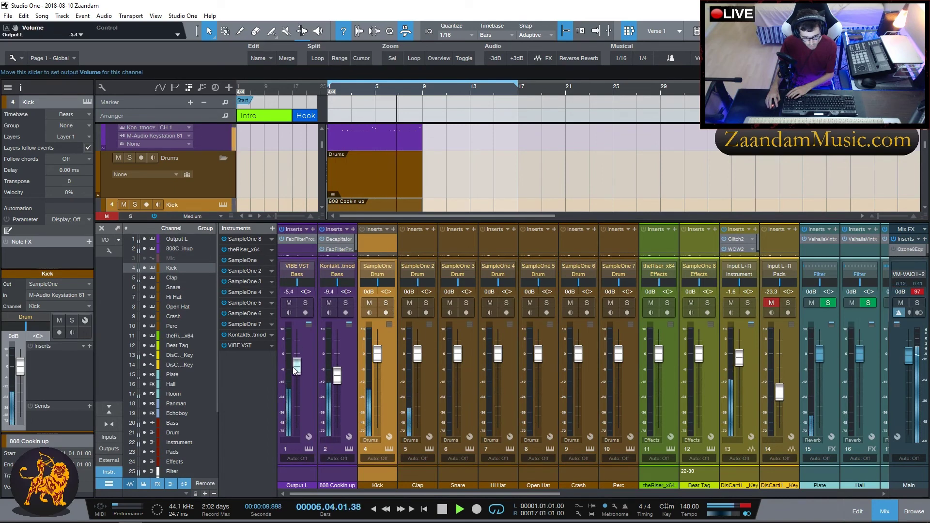
{"action": "left_click_drag", "start_coordinate": [337, 375], "coordinate": [337, 381]}
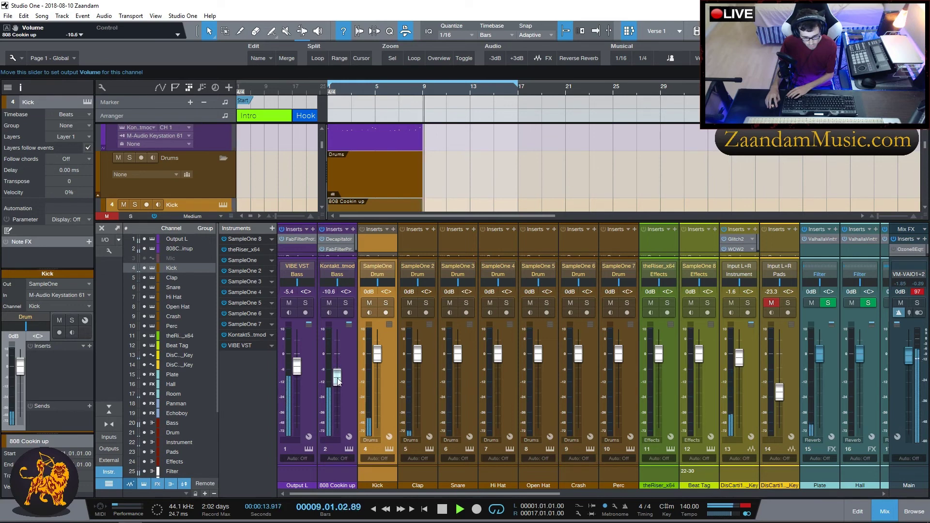
{"action": "left_click_drag", "start_coordinate": [298, 370], "coordinate": [299, 378]}
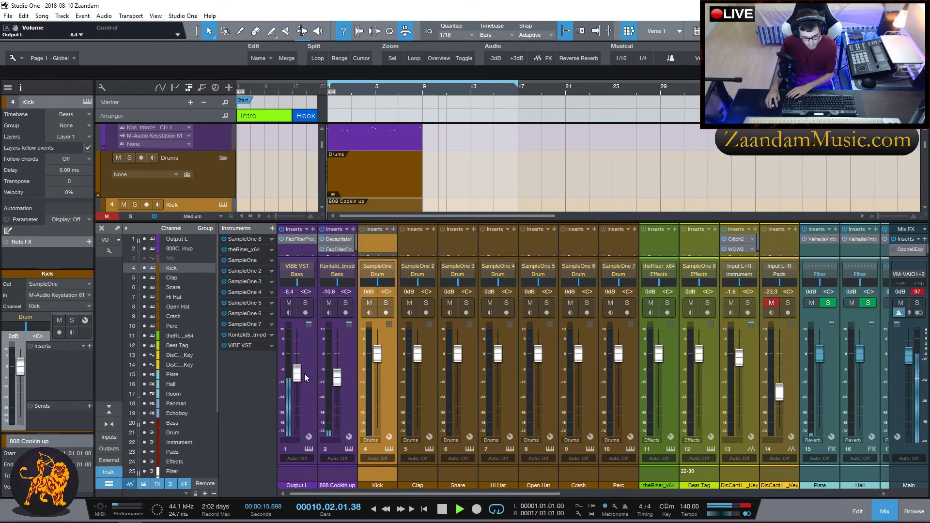
{"action": "left_click_drag", "start_coordinate": [297, 373], "coordinate": [298, 386]}
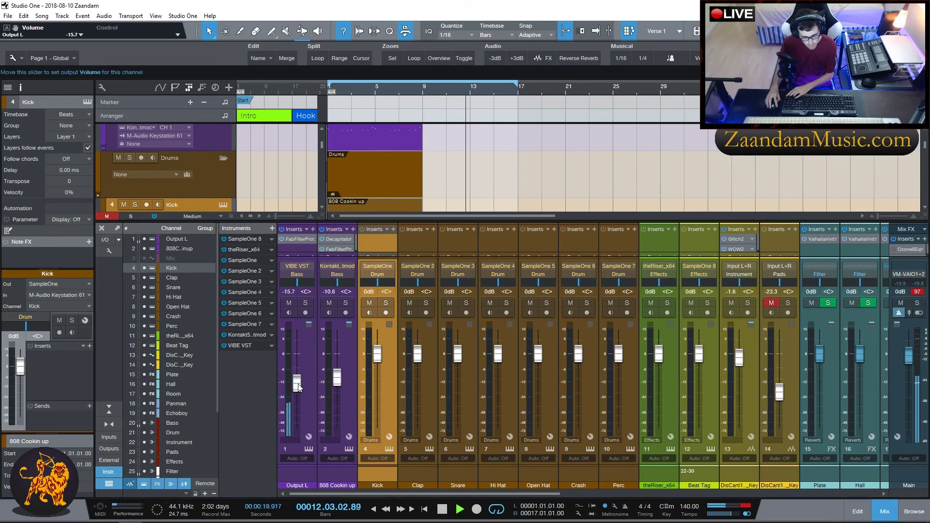
{"action": "key", "text": "space"}
{"action": "key", "text": "space"}
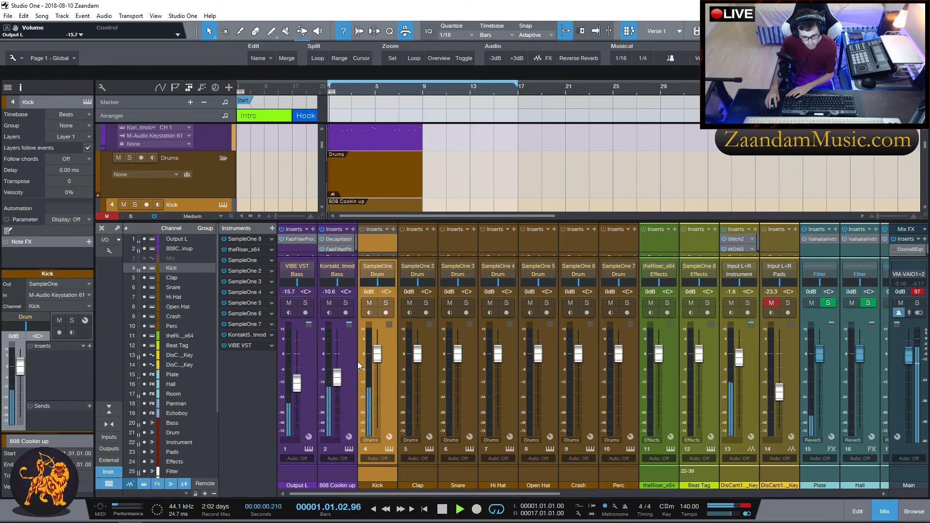
{"action": "key", "text": "space"}
Insert a Compressor on the 808 Cookin up channel, enable its automatic attack and release, and close its window
{"action": "left_click_drag", "start_coordinate": [377, 254], "coordinate": [376, 306]}
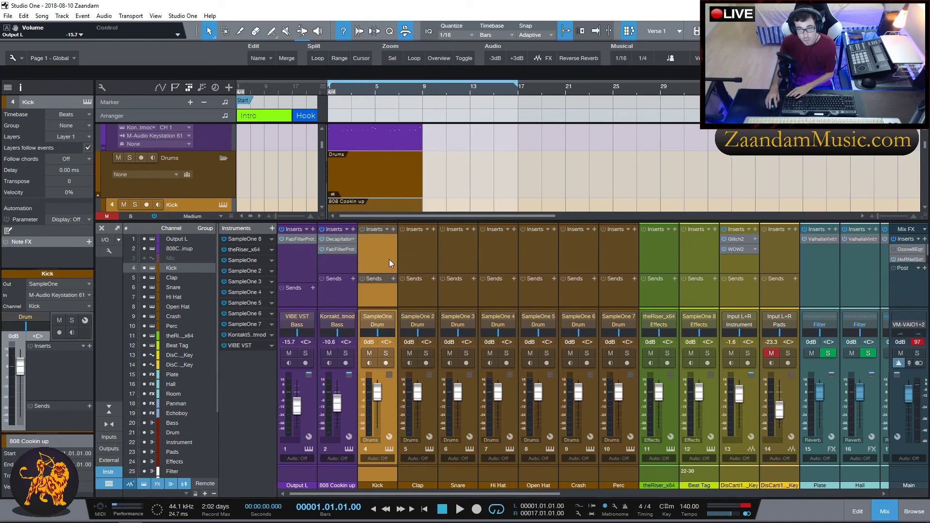
{"action": "left_click", "coordinate": [352, 229]}
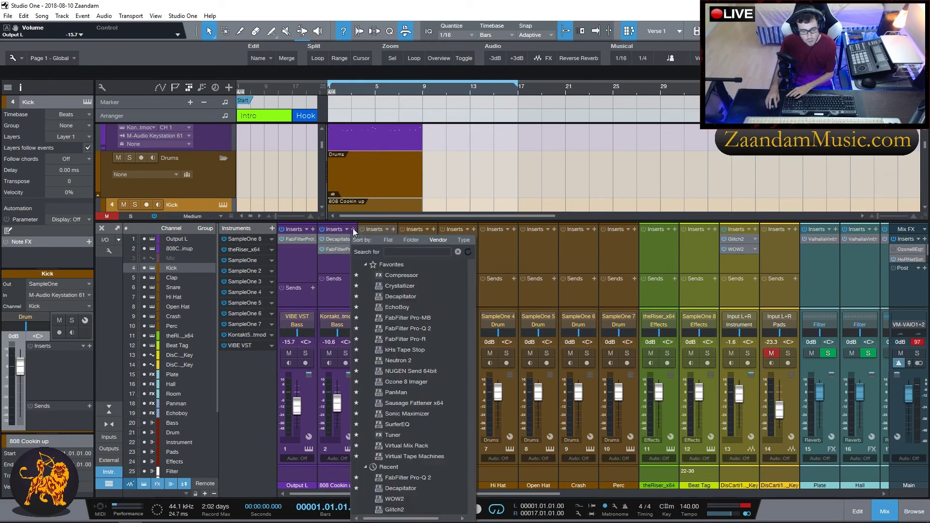
{"action": "left_click", "coordinate": [403, 277]}
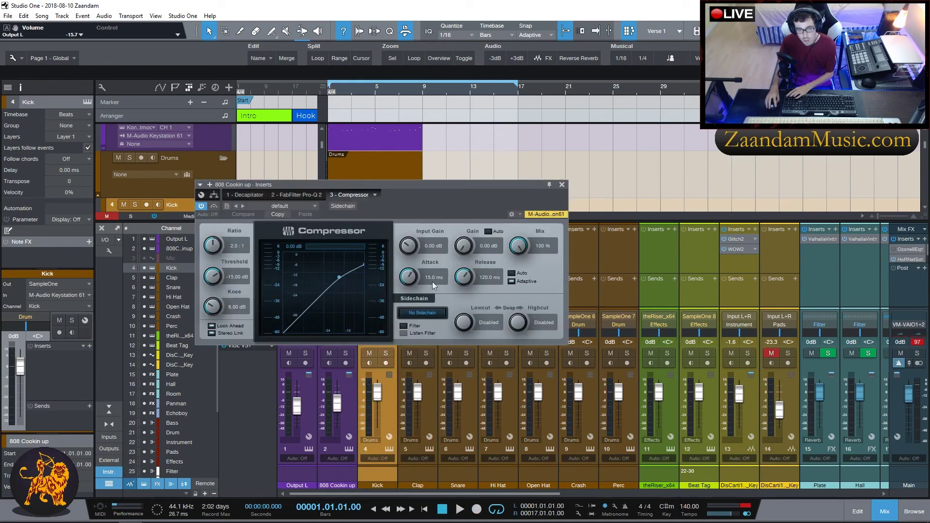
{"action": "left_click_drag", "start_coordinate": [438, 189], "coordinate": [404, 217]}
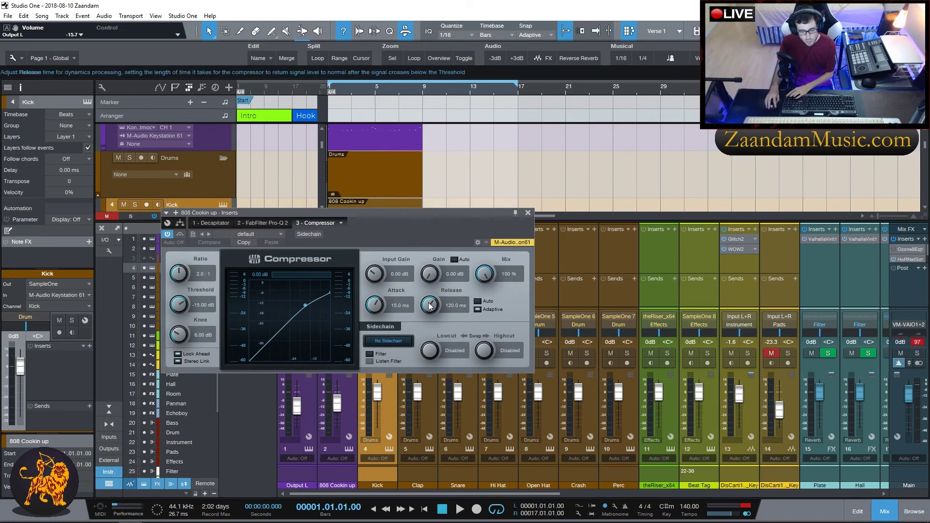
{"action": "left_click", "coordinate": [479, 301]}
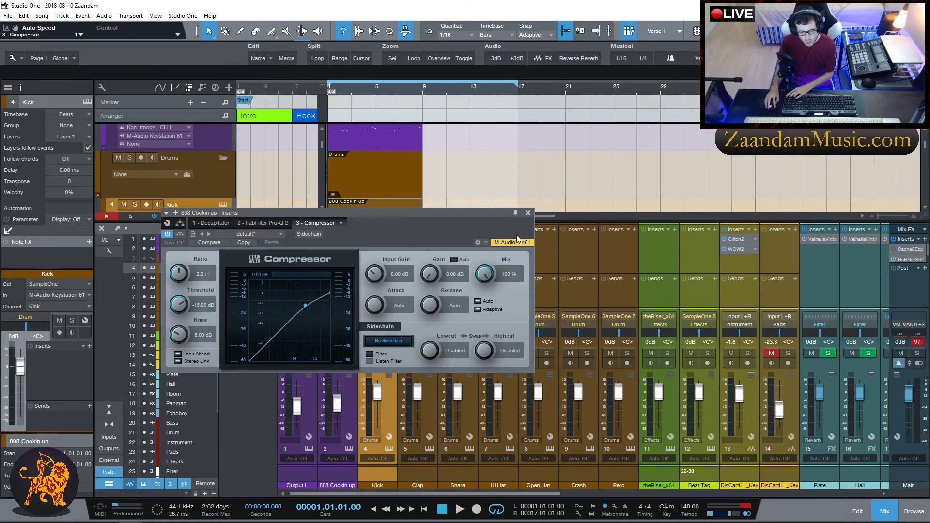
{"action": "left_click", "coordinate": [529, 214]}
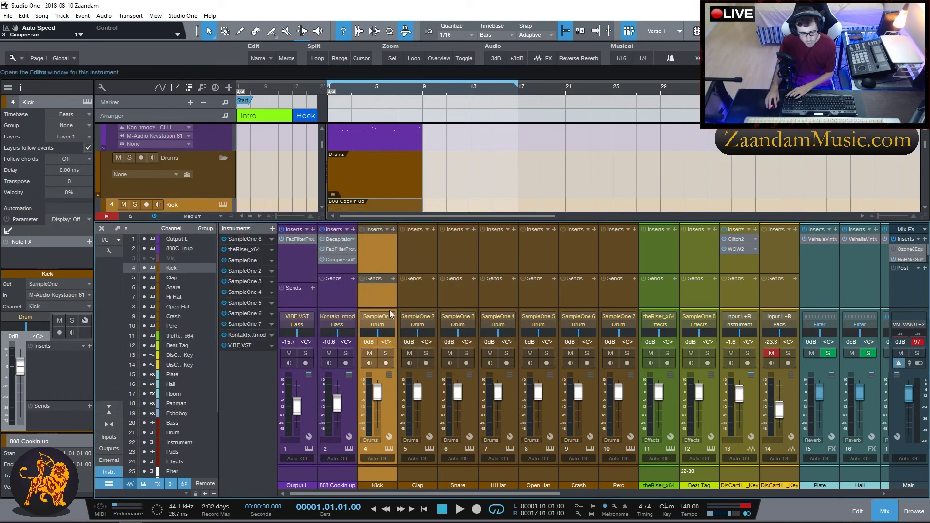
Add a send from the Kick channel to the sidechain of the 808 Cookin up Compressor
{"action": "left_click", "coordinate": [393, 279]}
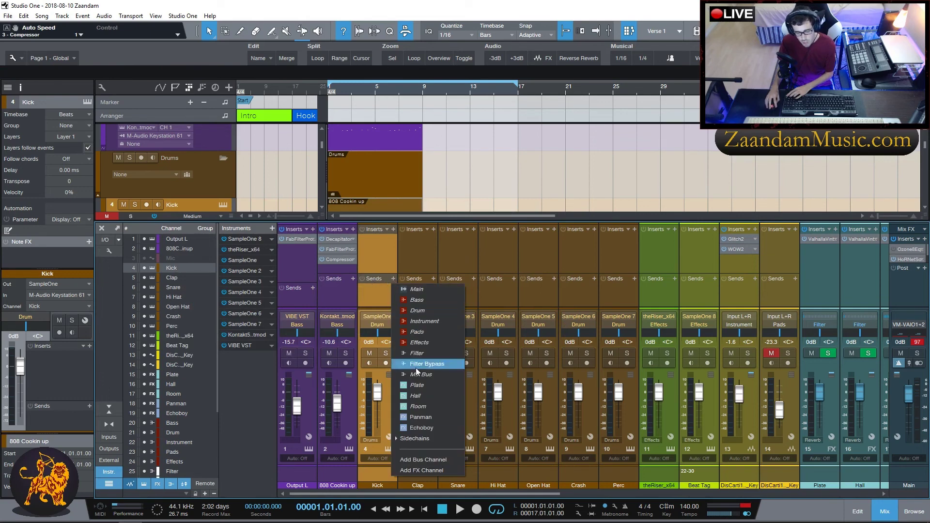
{"action": "left_click", "coordinate": [416, 439]}
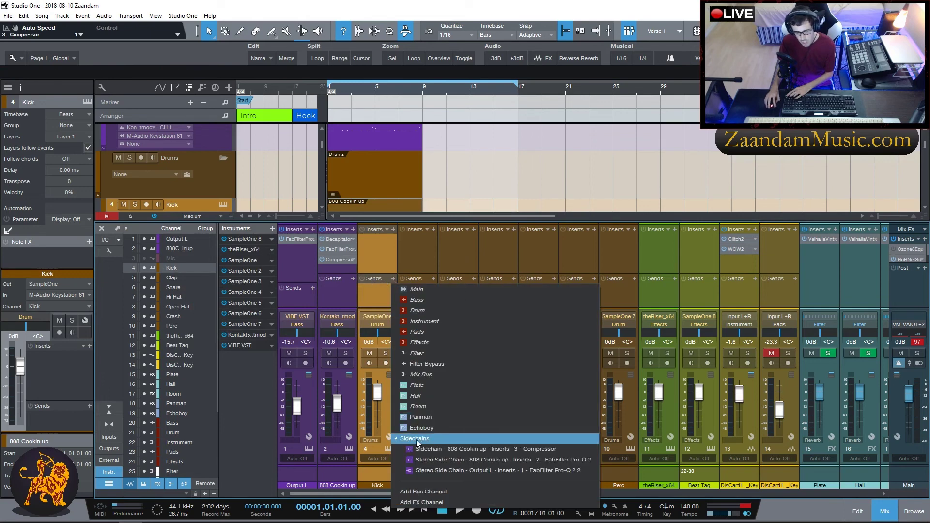
{"action": "left_click", "coordinate": [473, 450]}
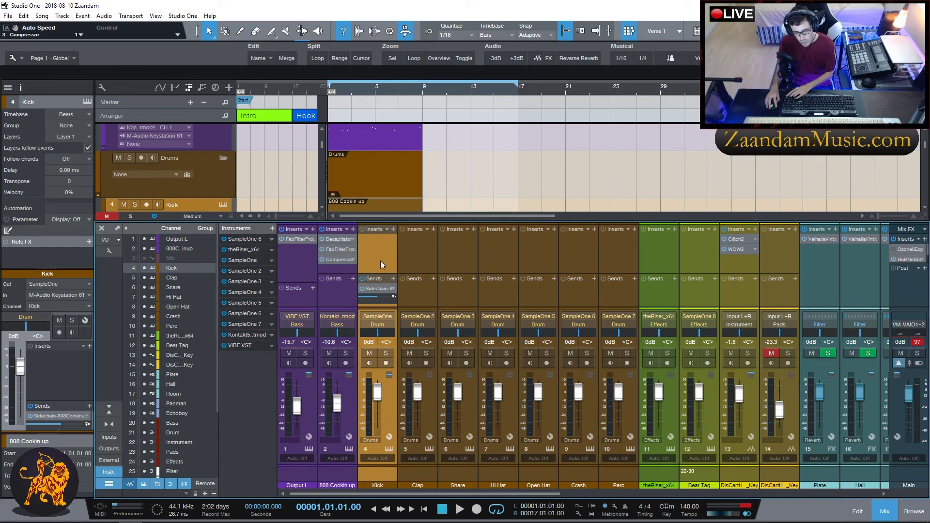
Reopen the 808 Cookin up Compressor and play the beat to check how the kick sidechain ducks the 808
{"action": "left_click", "coordinate": [334, 260]}
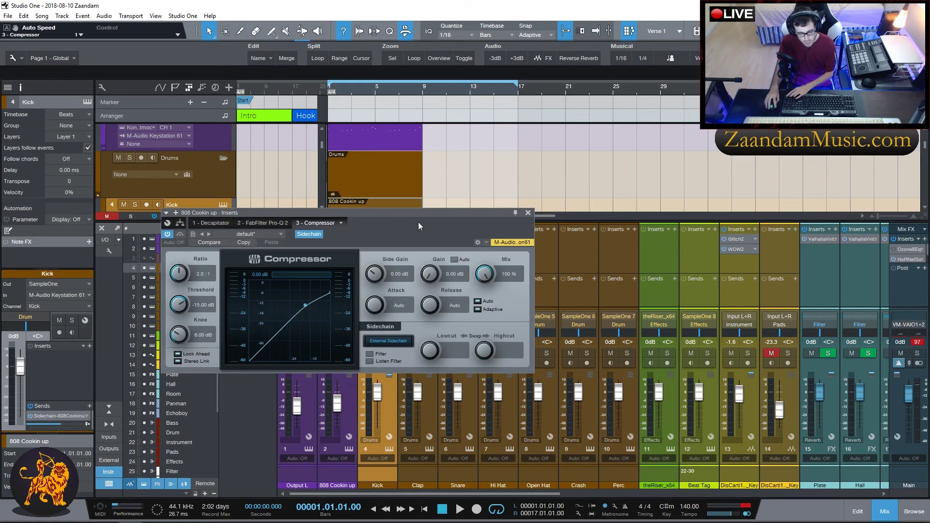
{"action": "left_click_drag", "start_coordinate": [453, 210], "coordinate": [511, 153]}
{"action": "key", "text": "space"}
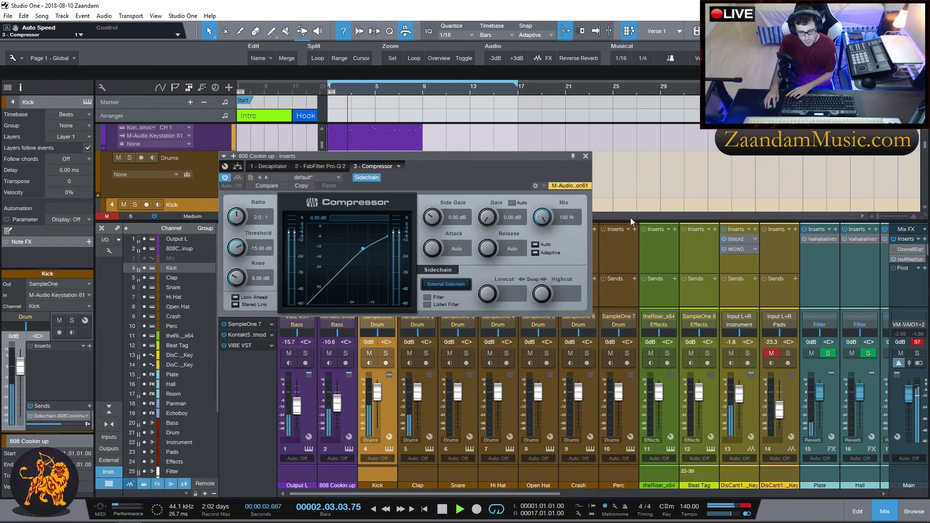
{"action": "left_click_drag", "start_coordinate": [628, 219], "coordinate": [630, 128]}
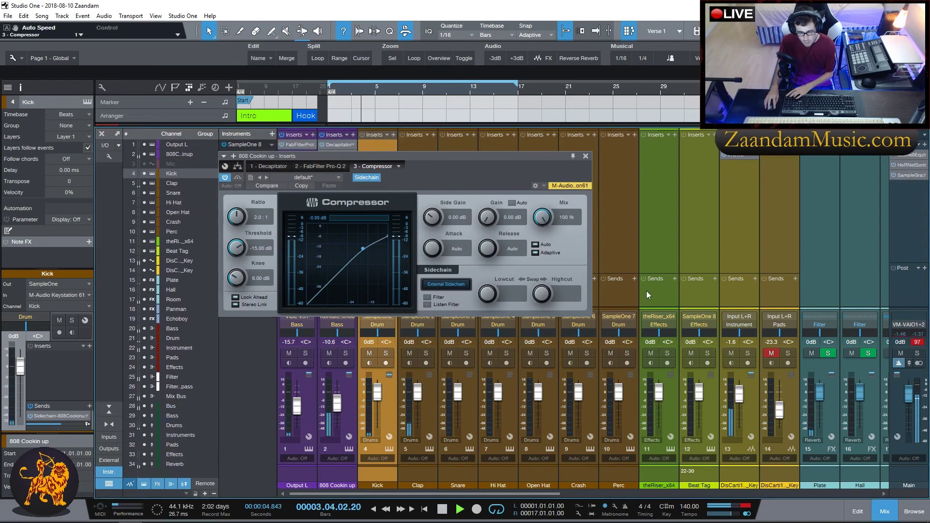
{"action": "left_click_drag", "start_coordinate": [451, 157], "coordinate": [655, 195]}
{"action": "key", "text": "space"}
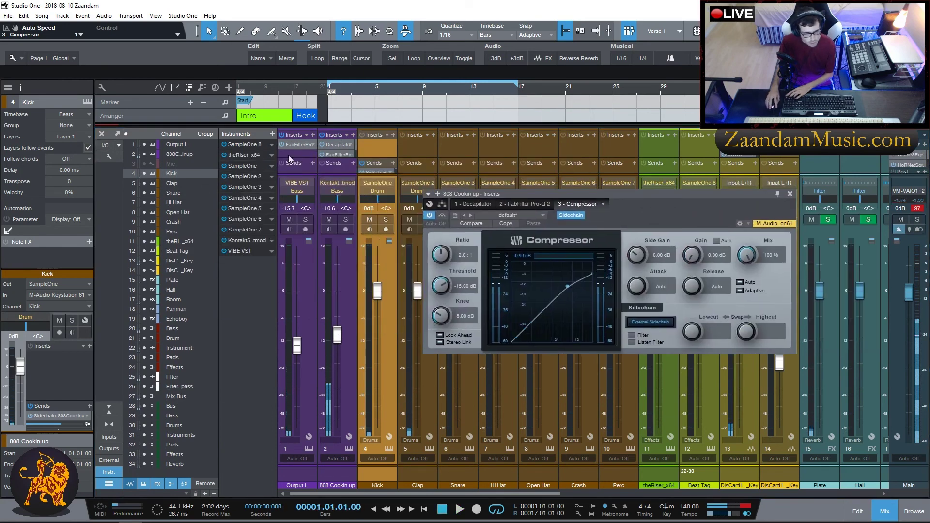
Solo the Kick and 808 Cookin up channels and switch off the Compressor's automatic attack and release during playback
{"action": "left_click", "coordinate": [385, 219]}
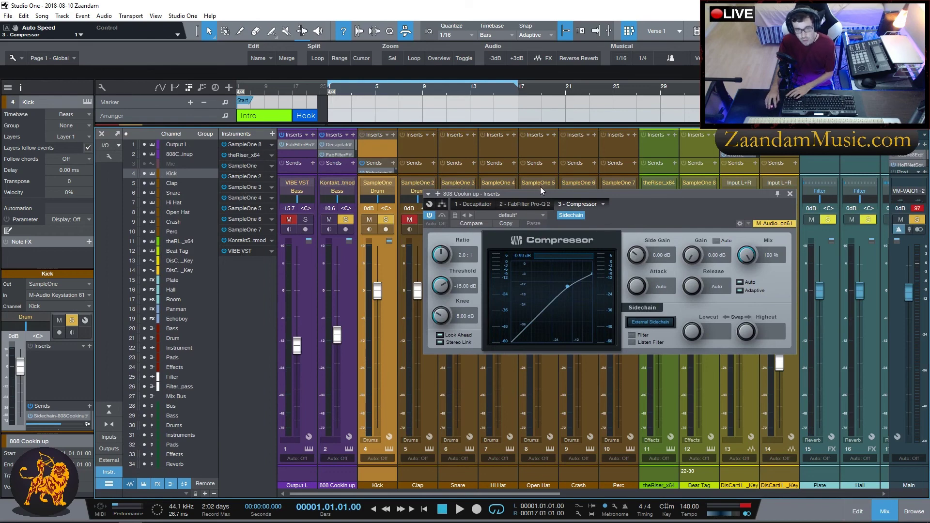
{"action": "key", "text": "space"}
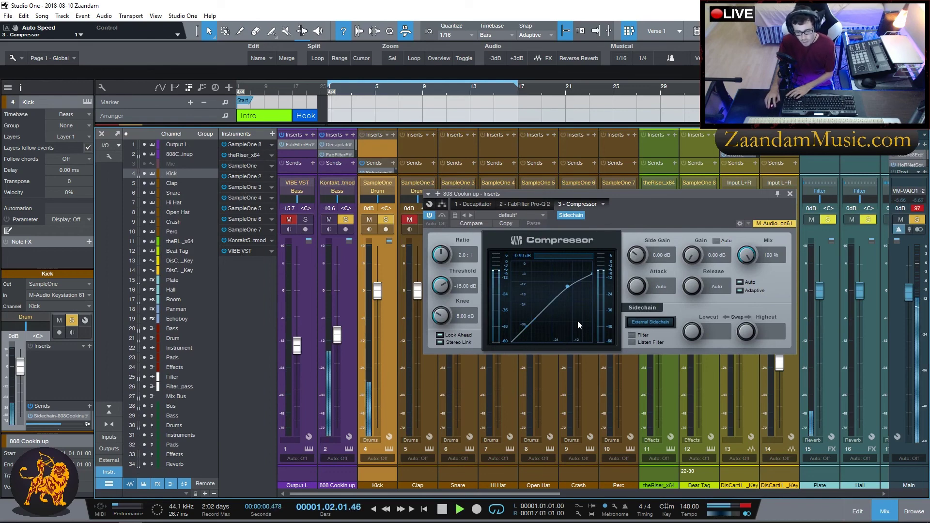
{"action": "left_click", "coordinate": [739, 282]}
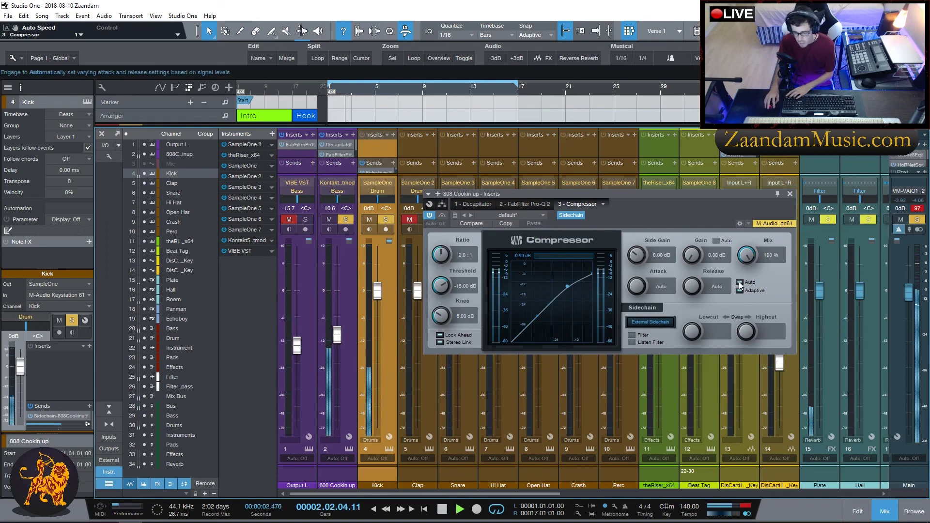
Set the 808 Compressor's side gain to about 13.14 dB, attack to 0.67 ms and release to 12.7 ms
{"action": "left_click_drag", "start_coordinate": [636, 257], "coordinate": [636, 241]}
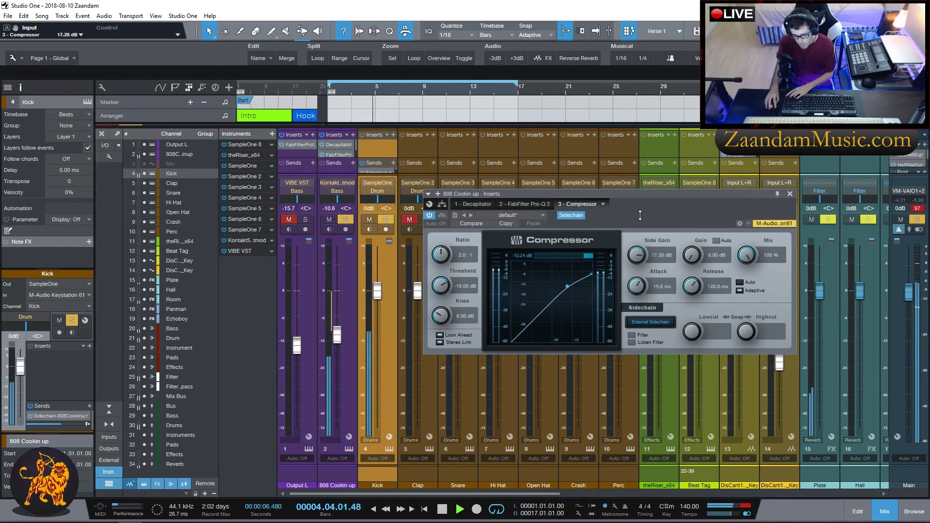
{"action": "left_click_drag", "start_coordinate": [636, 286], "coordinate": [634, 327]}
{"action": "left_click_drag", "start_coordinate": [689, 294], "coordinate": [689, 305]}
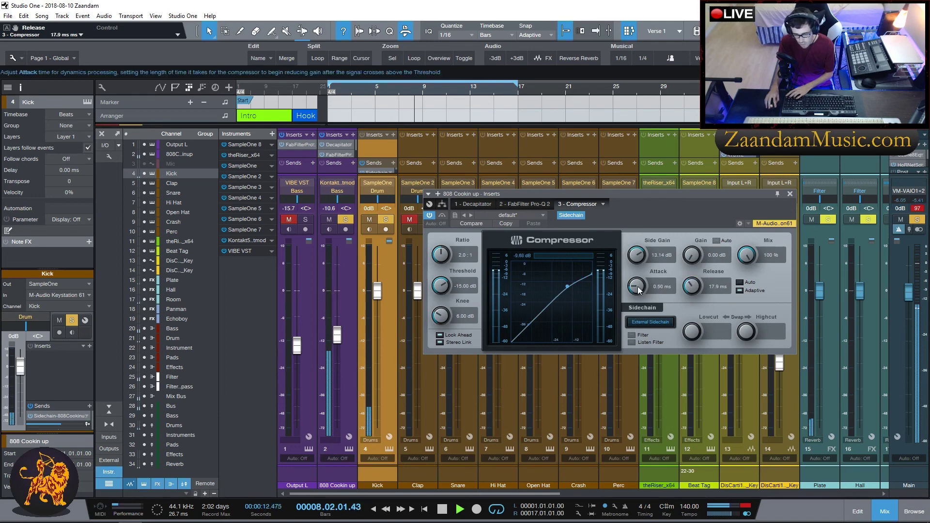
{"action": "left_click_drag", "start_coordinate": [635, 285], "coordinate": [636, 284]}
{"action": "left_click_drag", "start_coordinate": [691, 287], "coordinate": [691, 292]}
Restart playback, raise the Compressor's side gain to 19.98 dB, close the window and stop after auditioning
{"action": "key", "text": "space"}
{"action": "key", "text": "space"}
{"action": "left_click_drag", "start_coordinate": [637, 255], "coordinate": [638, 241]}
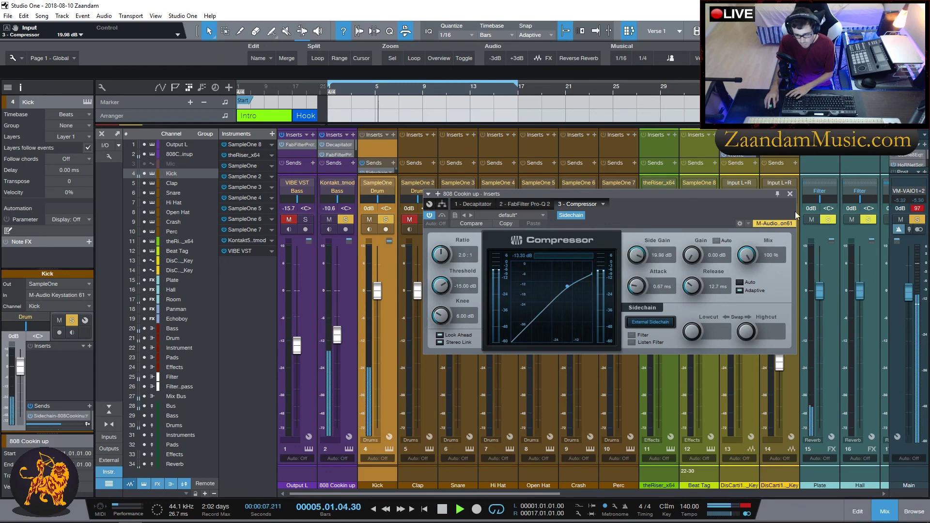
{"action": "left_click", "coordinate": [791, 194]}
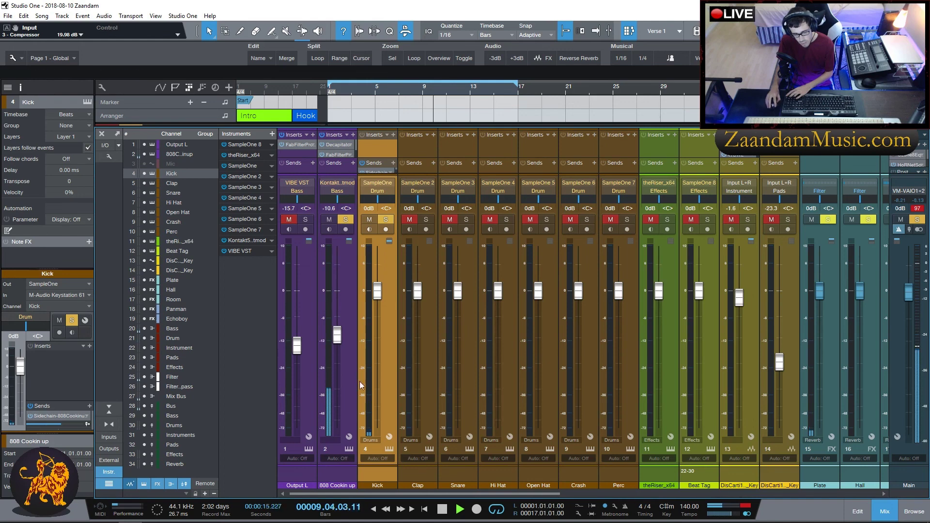
{"action": "key", "text": "space"}
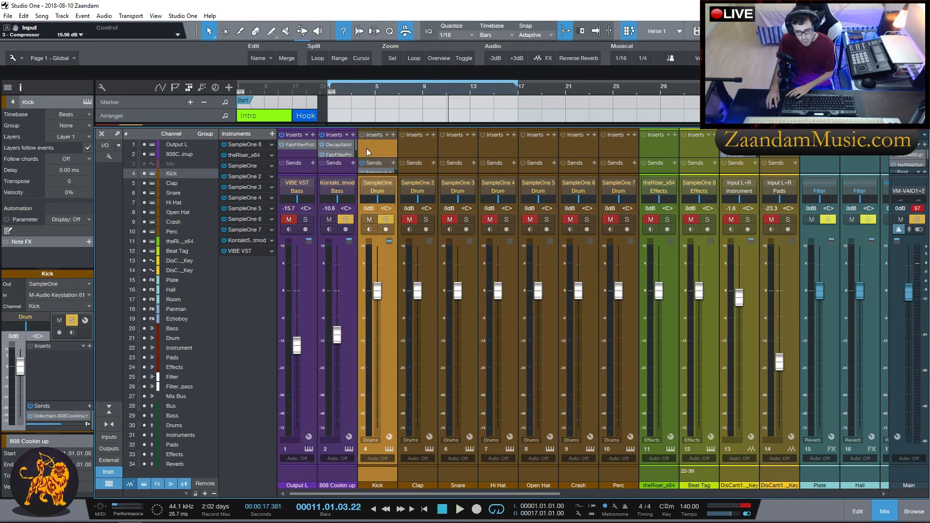
Insert Sausage Fattener on the Kick channel, adjust its Fatness, set Color to 0.200 and close the plug-in window
{"action": "left_click", "coordinate": [393, 135]}
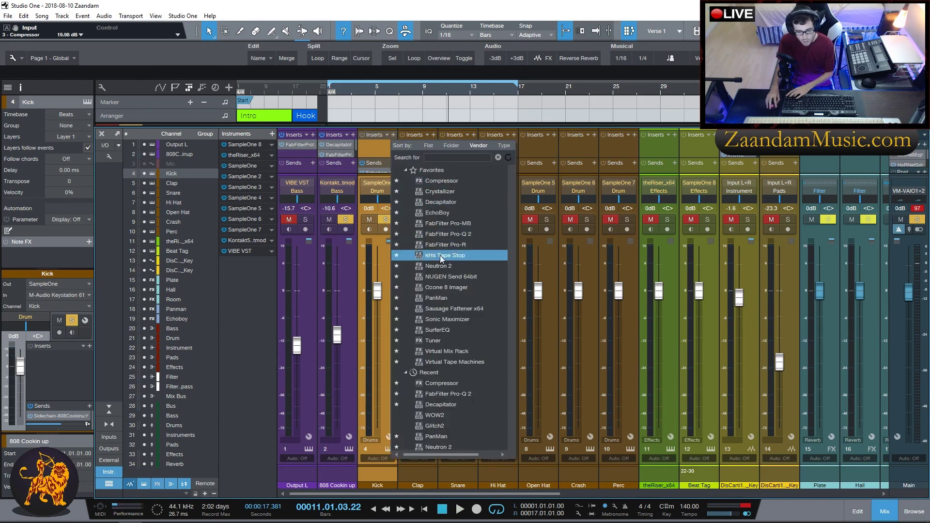
{"action": "left_click", "coordinate": [469, 308]}
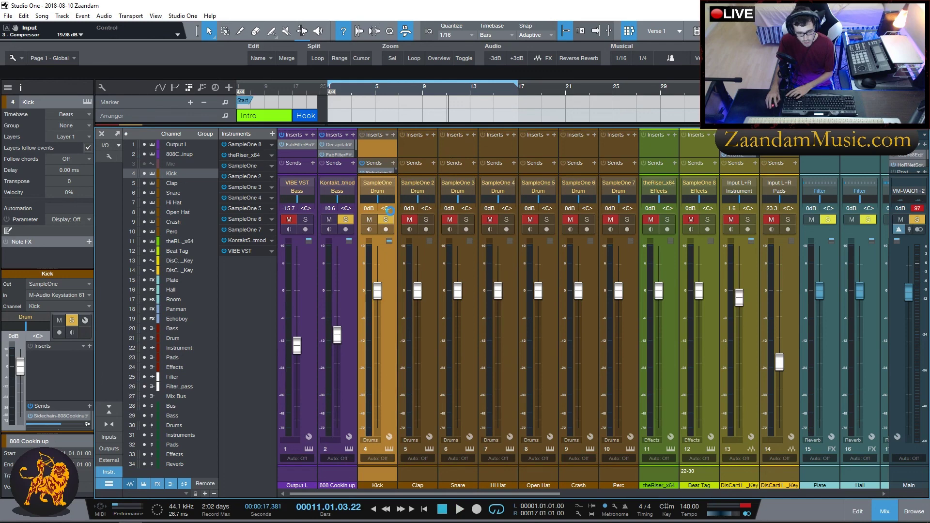
{"action": "mouse_move", "coordinate": [593, 297]}
{"action": "left_mouse_down"}
{"action": "mouse_move", "coordinate": [601, 262]}
{"action": "mouse_move", "coordinate": [600, 310]}
{"action": "left_mouse_up"}
{"action": "left_click_drag", "start_coordinate": [688, 332], "coordinate": [690, 313]}
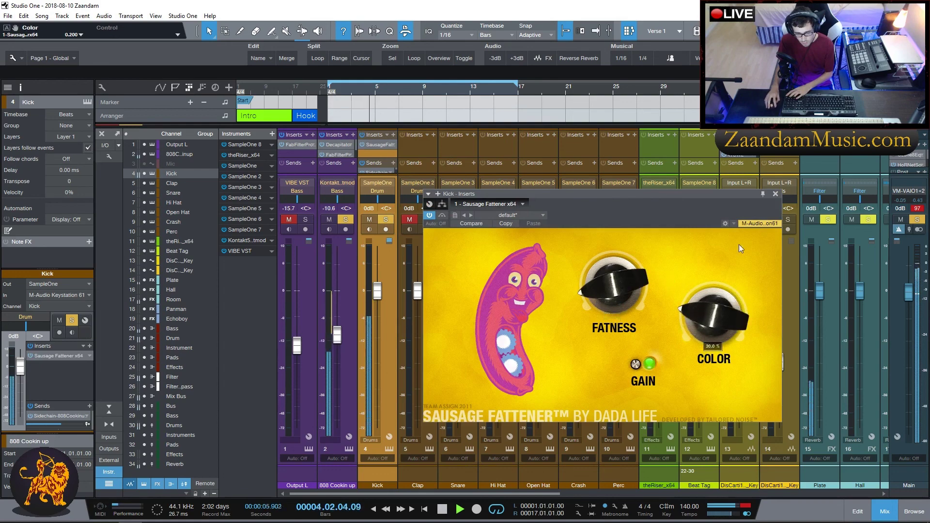
{"action": "left_click", "coordinate": [776, 194]}
Lower the Kick channel to -6.3 dB and clear the Kick and 808 Cookin up solos to play the full mix
{"action": "left_click_drag", "start_coordinate": [377, 291], "coordinate": [386, 319]}
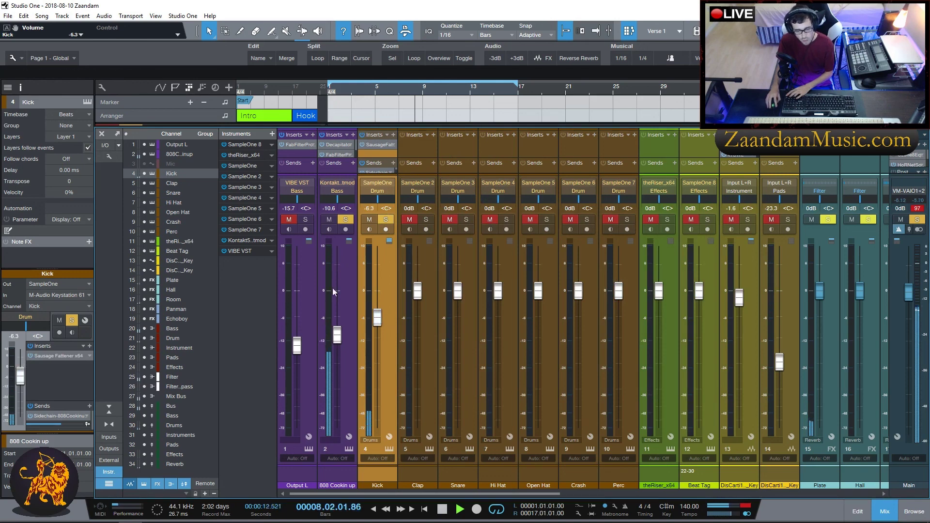
{"action": "left_click_drag", "start_coordinate": [343, 128], "coordinate": [342, 109]}
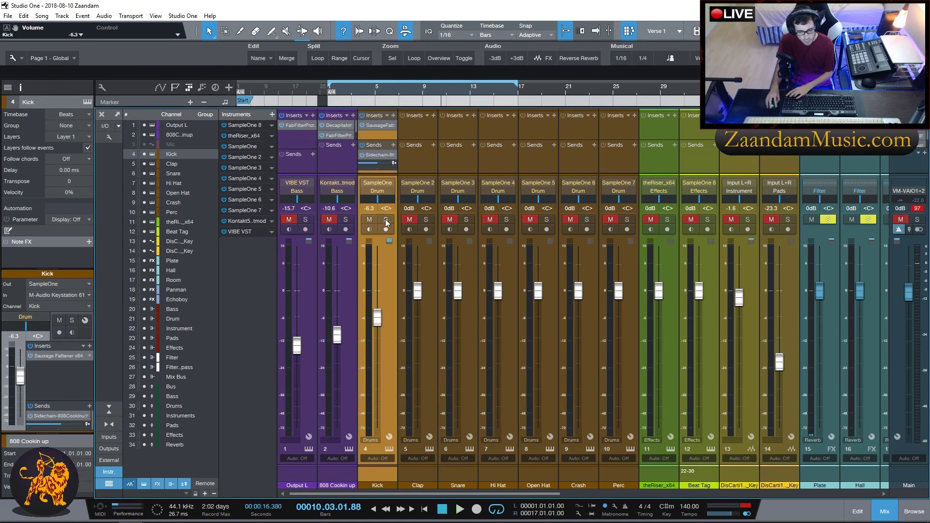
{"action": "left_click", "coordinate": [348, 221]}
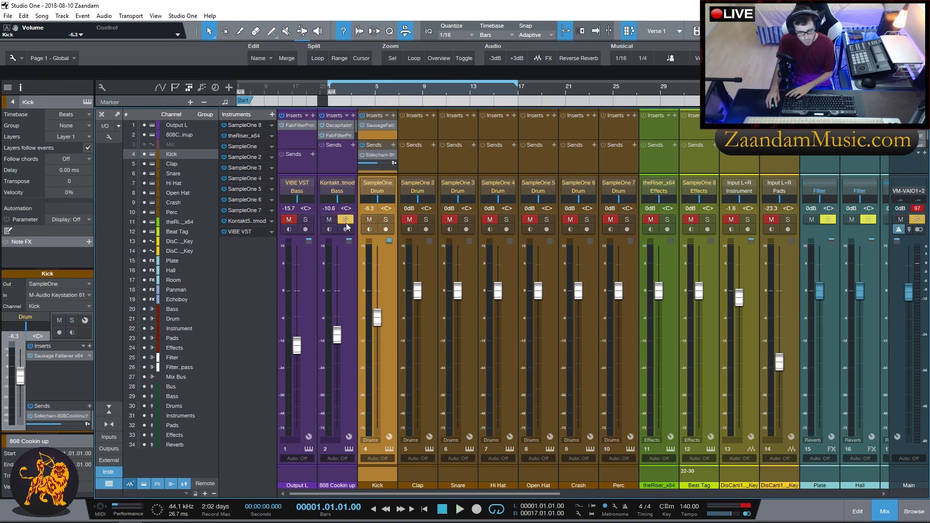
{"action": "left_click", "coordinate": [346, 222]}
{"action": "key", "text": "space"}
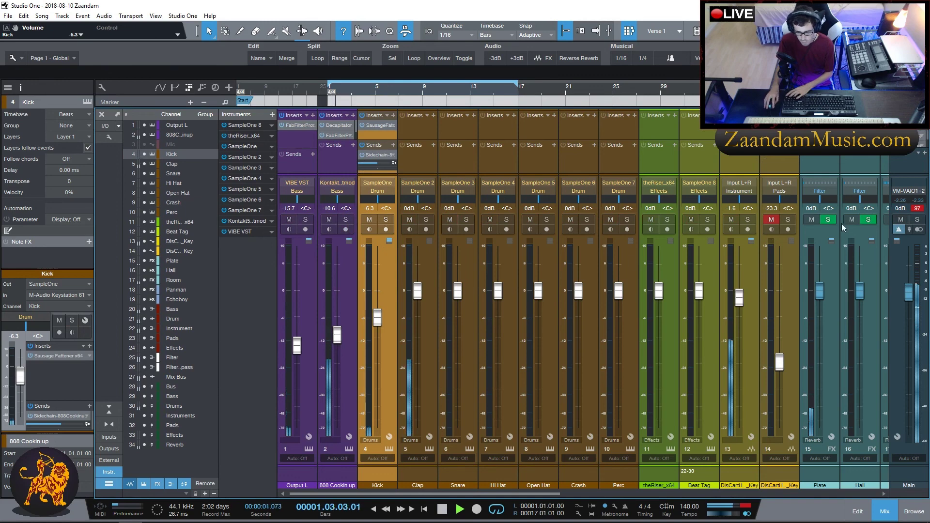
Show the track automation in the arrangement and clear all track mutes, stopping playback
{"action": "key", "text": "F3"}
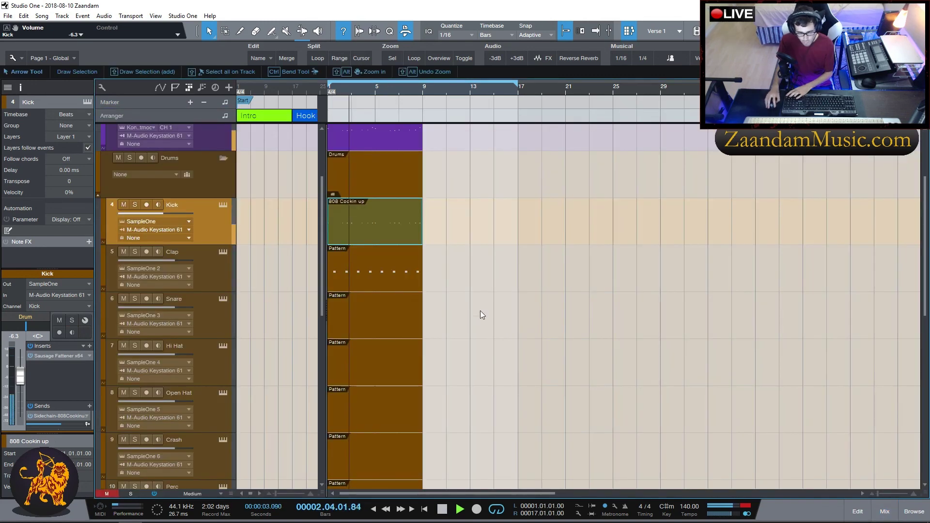
{"action": "scroll", "coordinate": [467, 254], "scroll_direction": "up", "scroll_amount": 3}
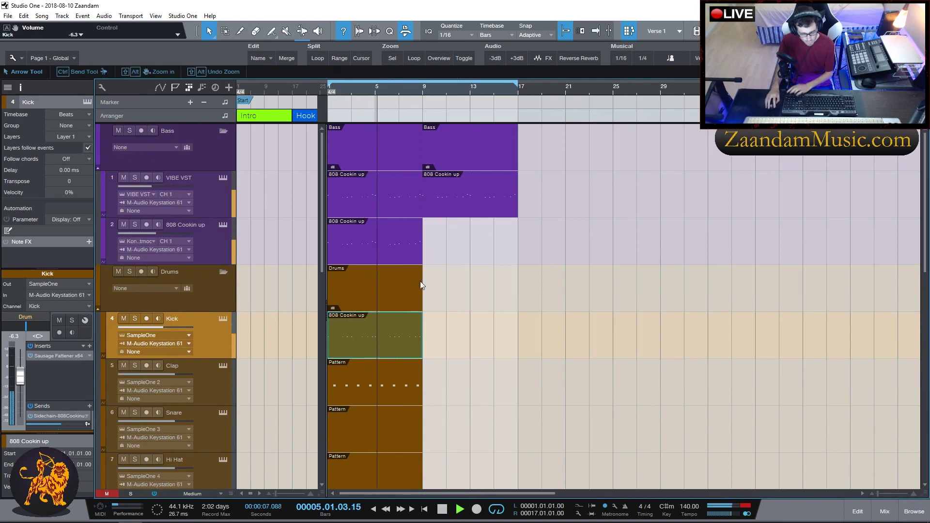
{"action": "key", "text": "a"}
{"action": "scroll", "coordinate": [506, 295], "scroll_direction": "down", "scroll_amount": 8}
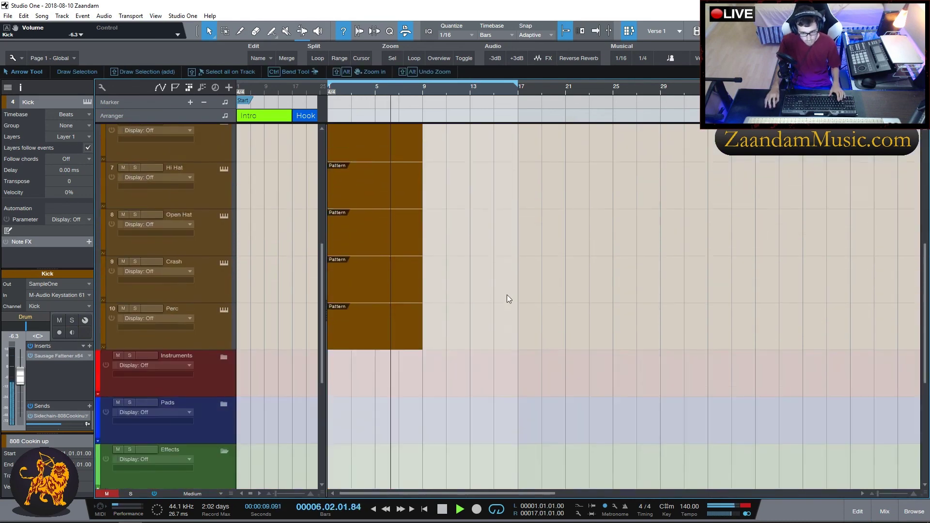
{"action": "scroll", "coordinate": [507, 295], "scroll_direction": "down", "scroll_amount": 5}
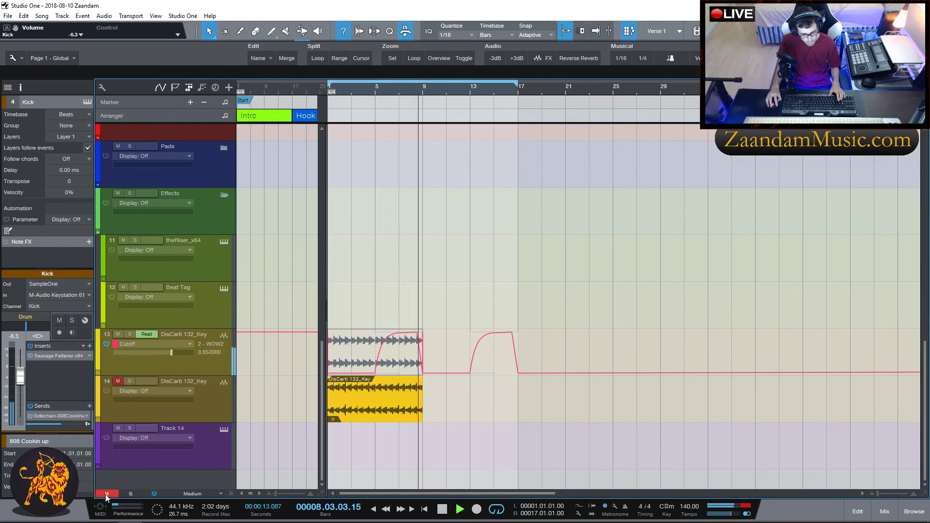
{"action": "key", "text": "space"}
{"action": "key", "text": "space"}
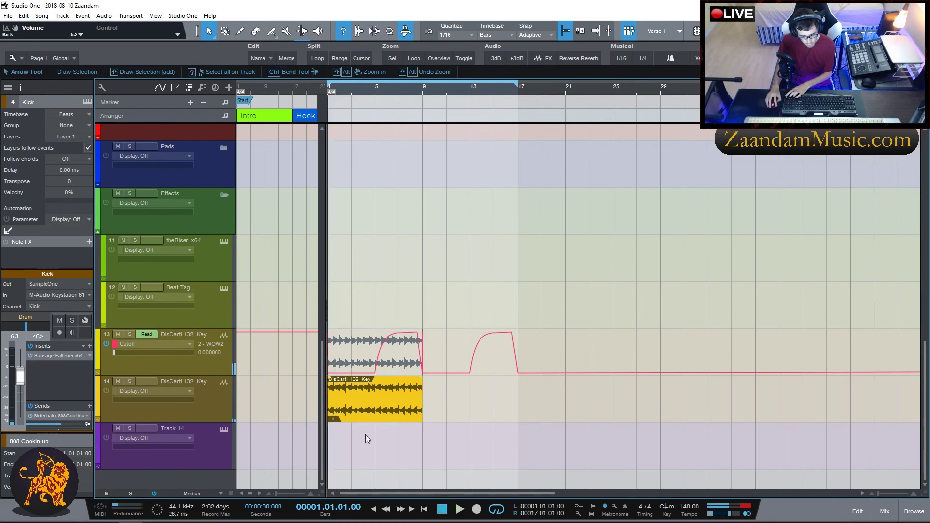
{"action": "scroll", "coordinate": [527, 285], "scroll_direction": "up", "scroll_amount": 5}
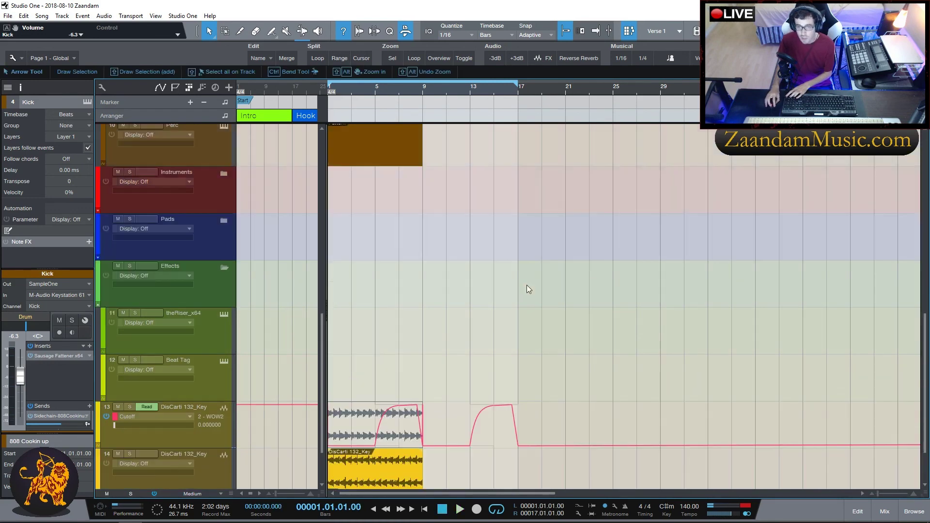